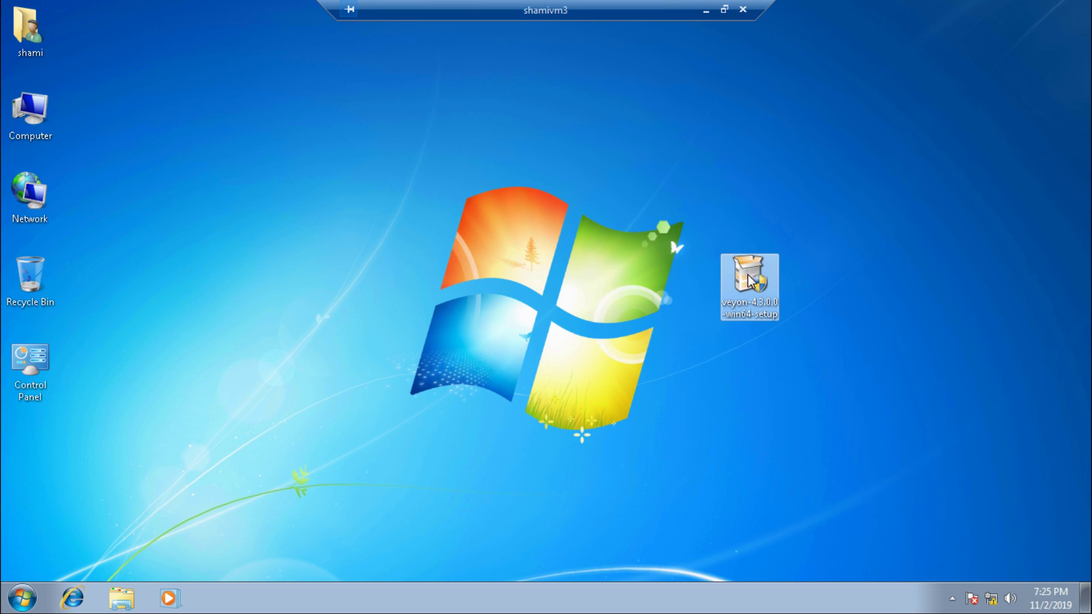
Step: Move the Veyon setup file to the upper right, then switch to the 192.168.127.128 remote session
left_click_drag(761, 279, 894, 146)
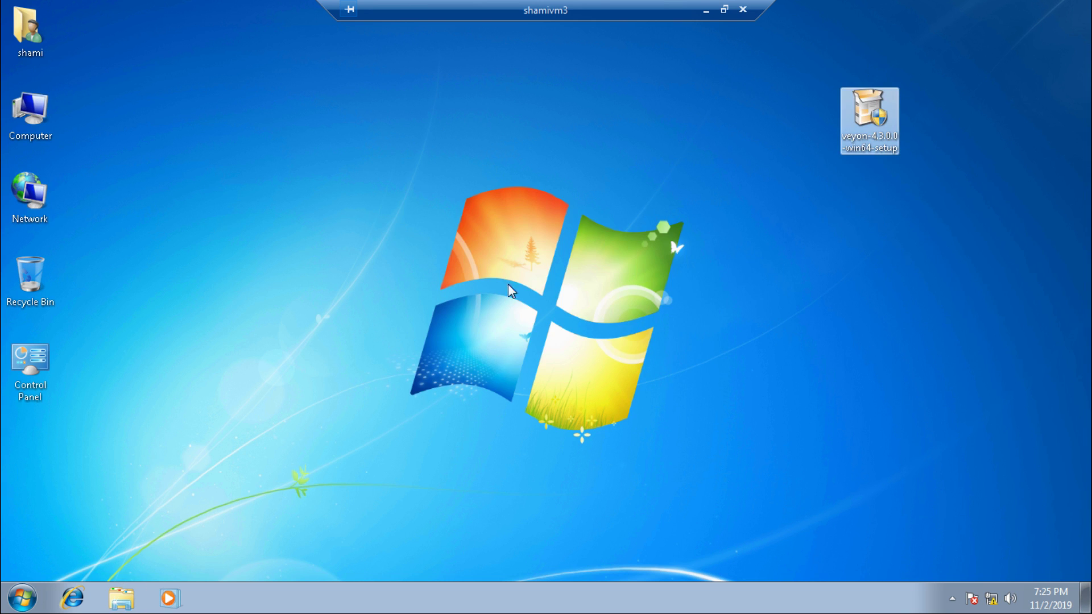
left_click(704, 13)
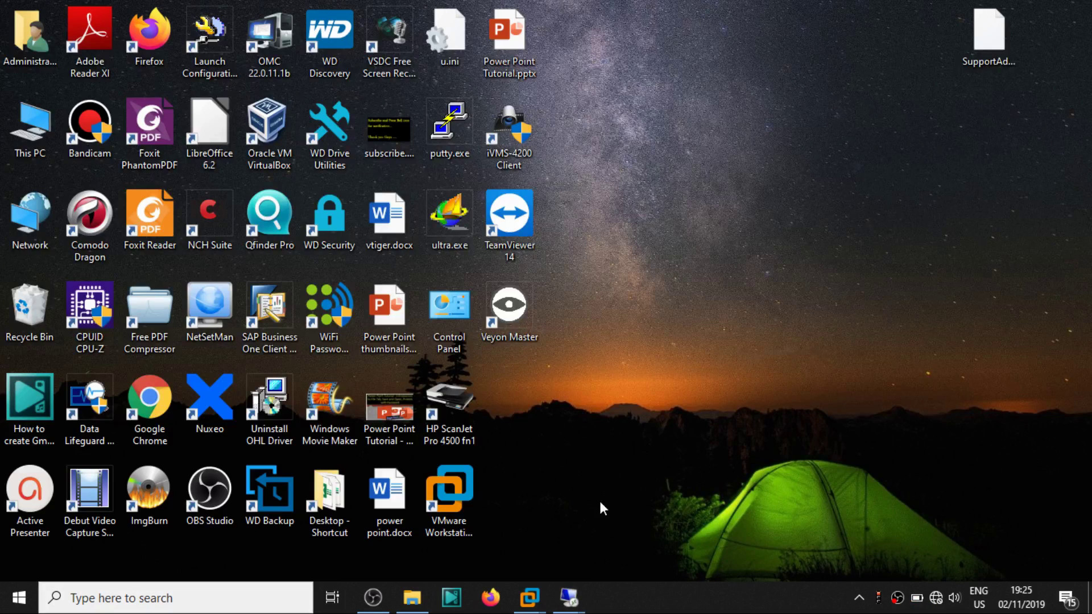
mouse_move(568, 597)
left_click(459, 523)
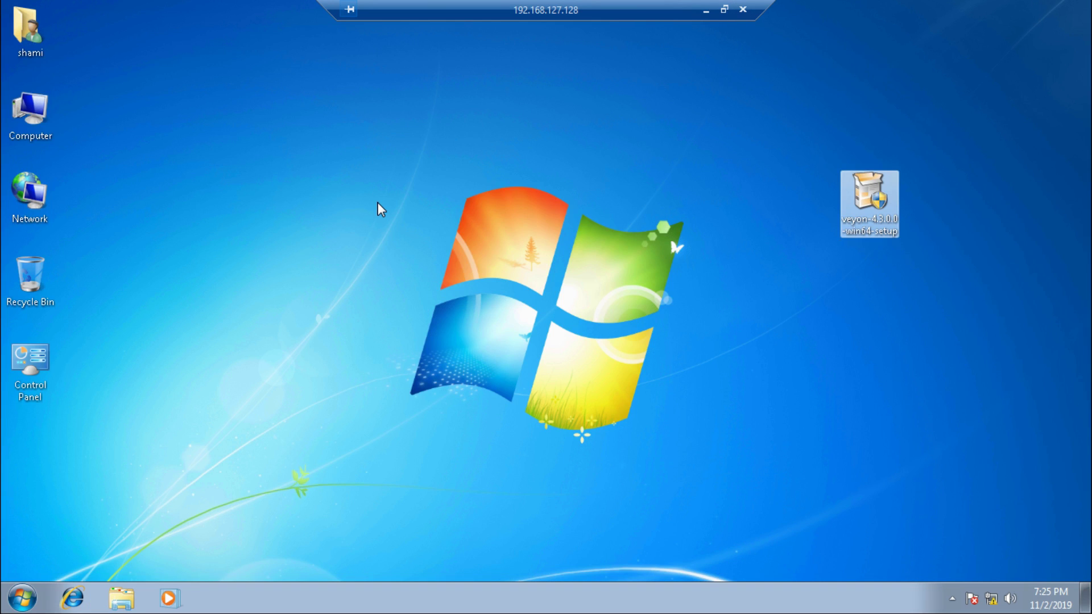
right_click(323, 245)
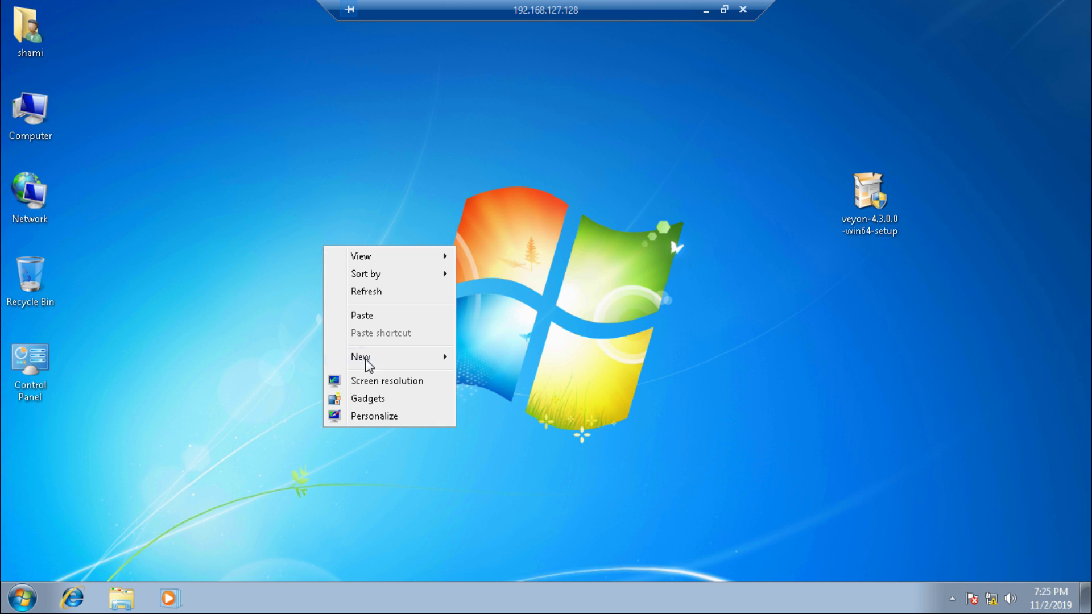
mouse_move(360, 363)
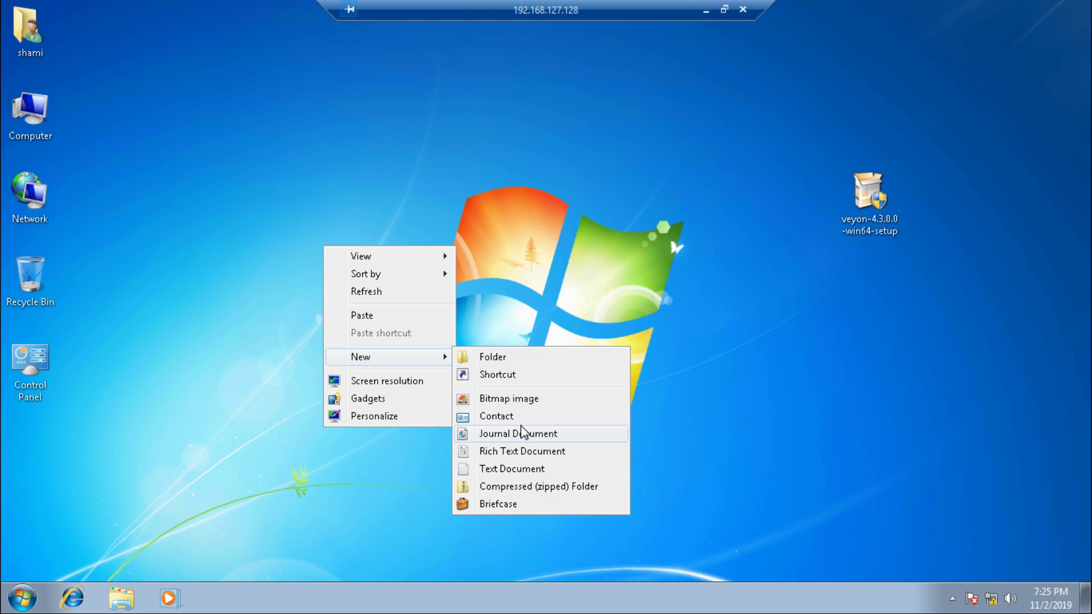
left_click(522, 473)
type("Veyon")
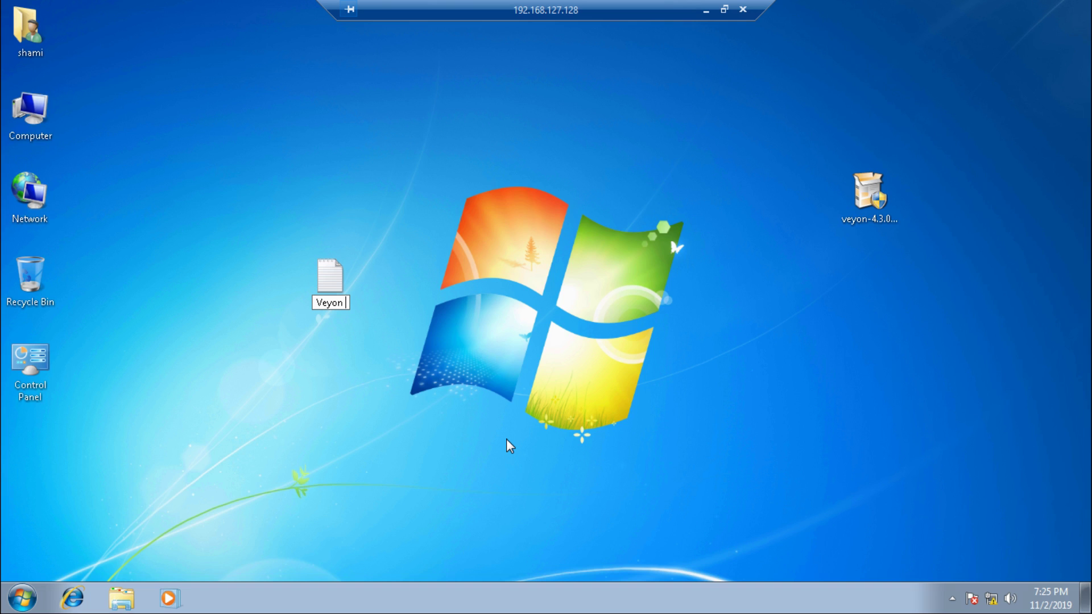
key("Return")
key("Return")
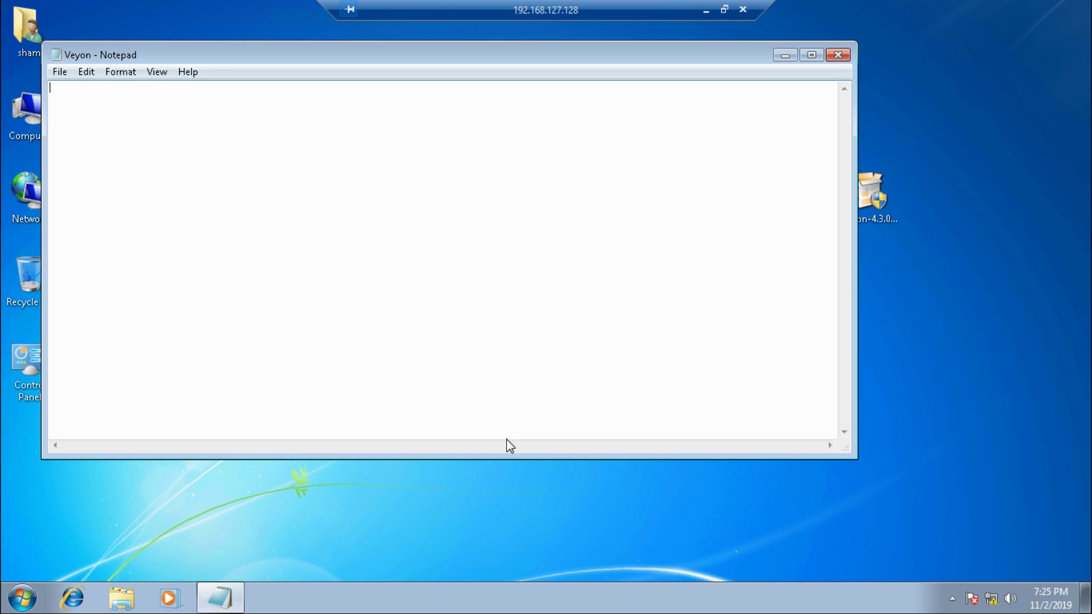
type("www.veyon.io")
key("ctrl+a")
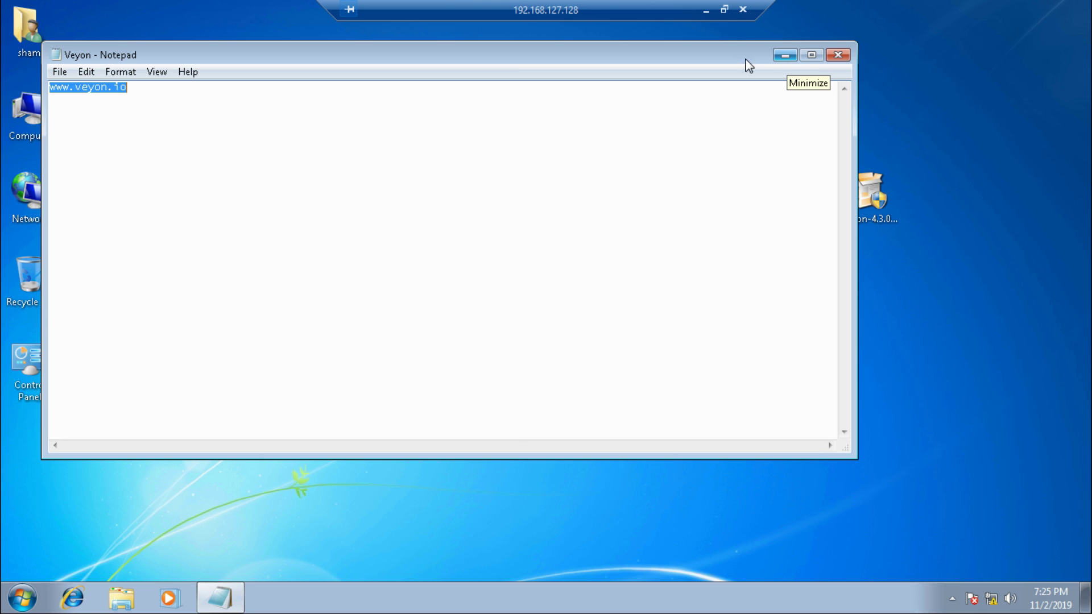
Step: Minimize Notepad, refresh the desktop, and move the Veyon note to the top-left corner
left_click(785, 56)
right_click(524, 183)
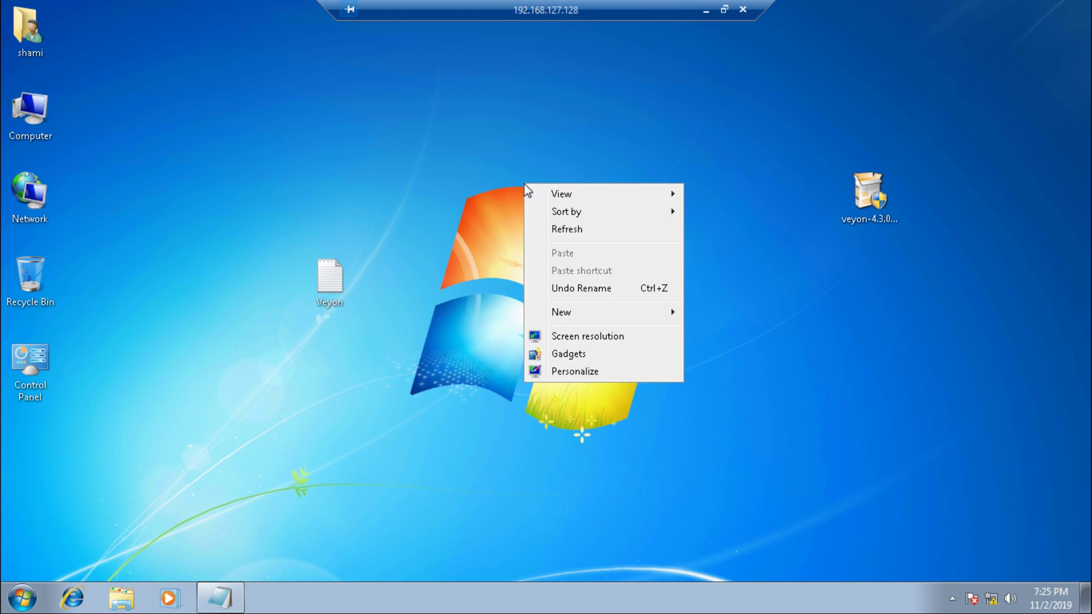
left_click(575, 228)
left_click_drag(349, 259, 106, 62)
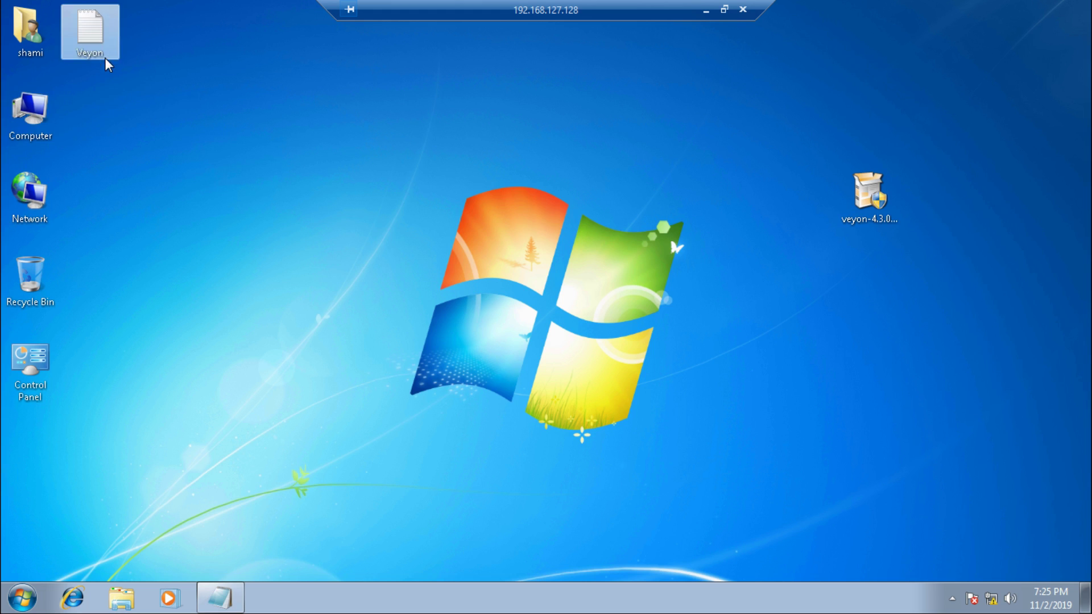
Step: Confirm in Computer's Properties that the system is 64-bit Windows 7, then close it
right_click(22, 114)
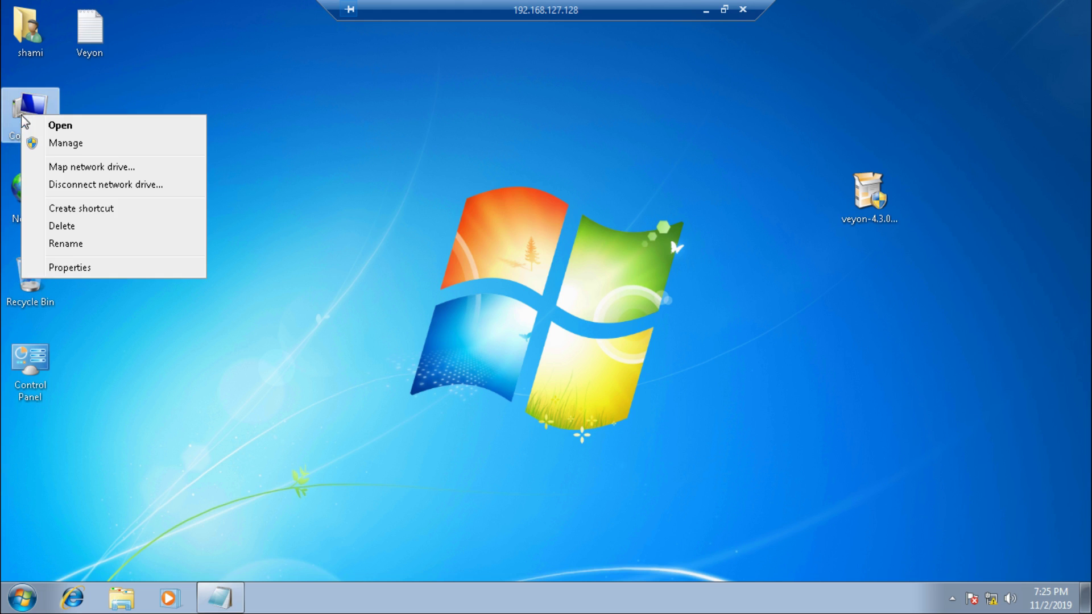
left_click(113, 276)
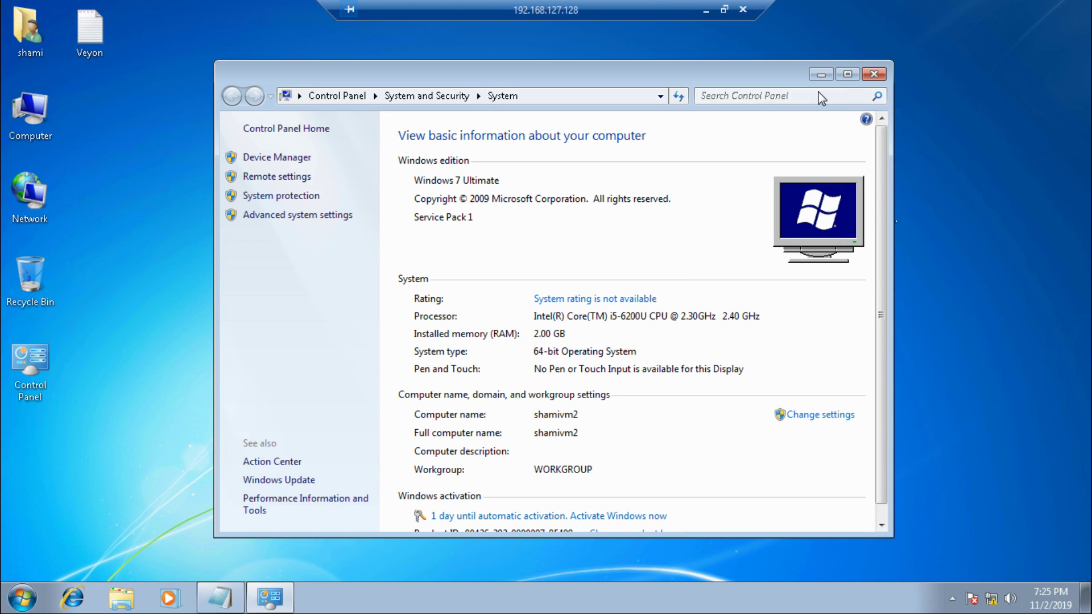
left_click(874, 74)
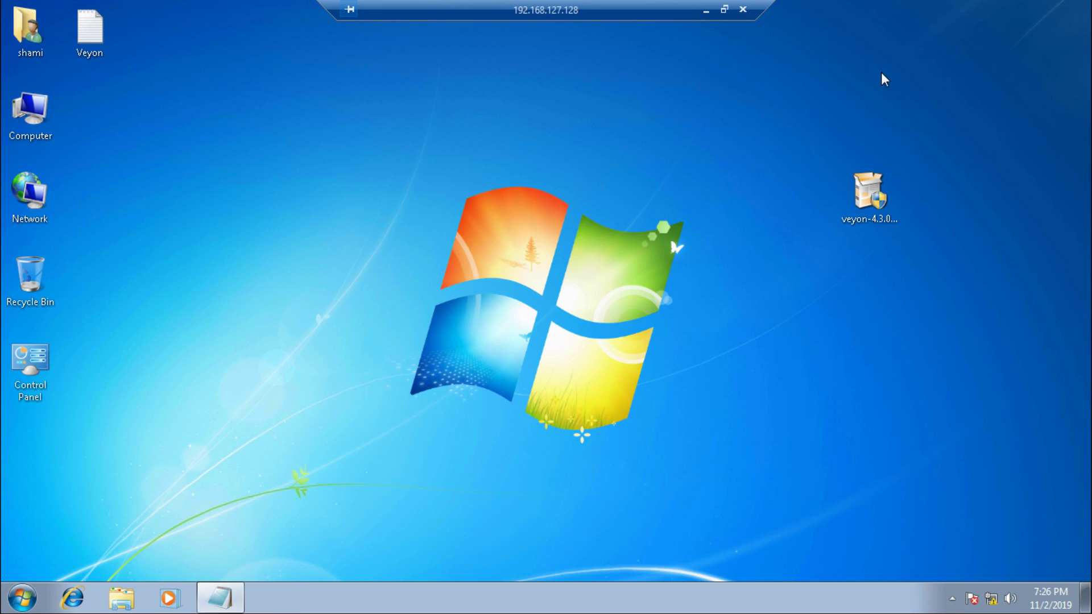
Step: Run veyon-4.3.0.0-win64-setup from the desktop and allow it through User Account Control
double_click(864, 203)
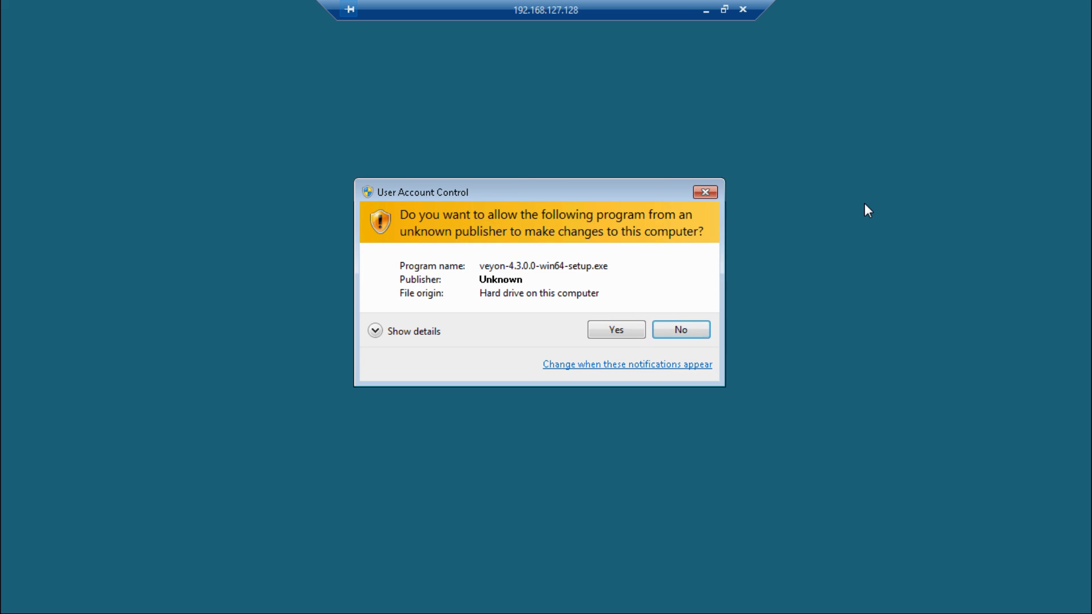
left_click(616, 330)
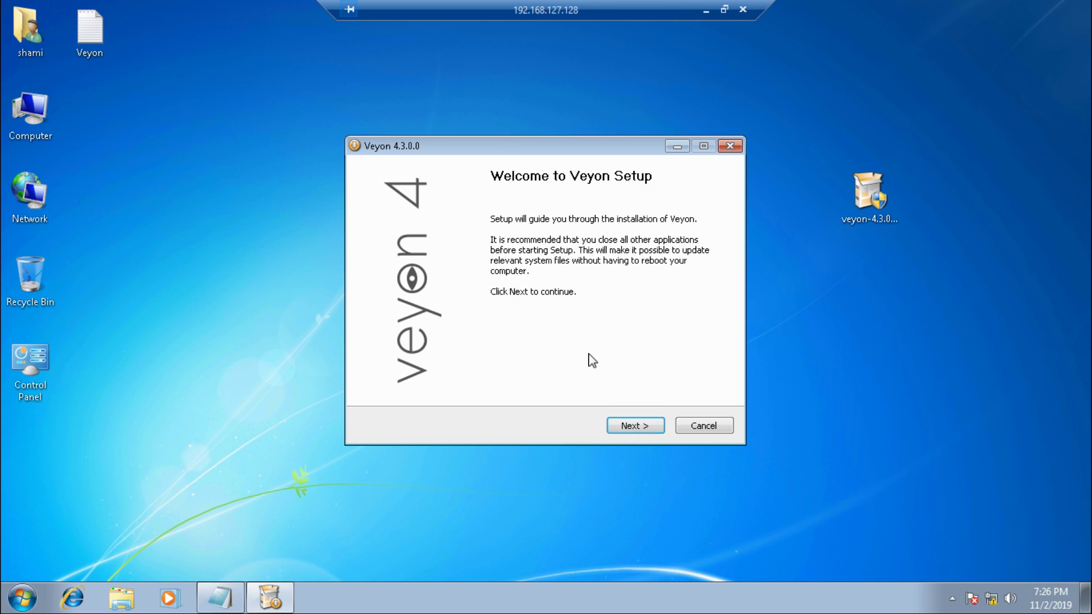
Step: Move past the welcome page and accept the GNU General Public License agreement
left_click(640, 426)
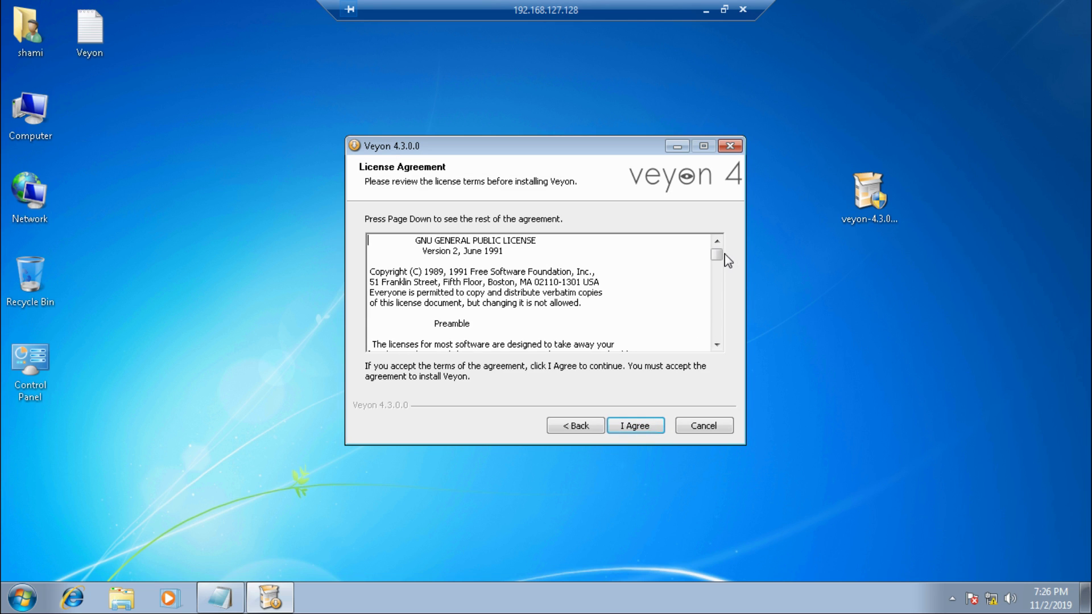
left_click_drag(717, 254, 715, 340)
left_click(651, 425)
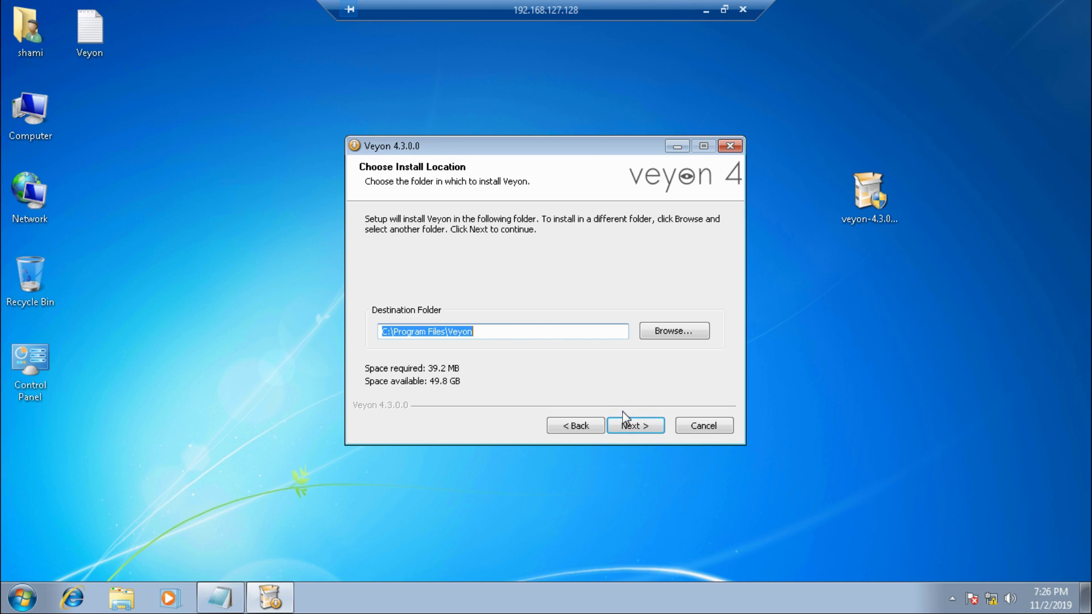
Step: Keep C:\Program Files\Veyon and install all components: Veyon Service, Veyon Master, Interception driver
left_click(643, 430)
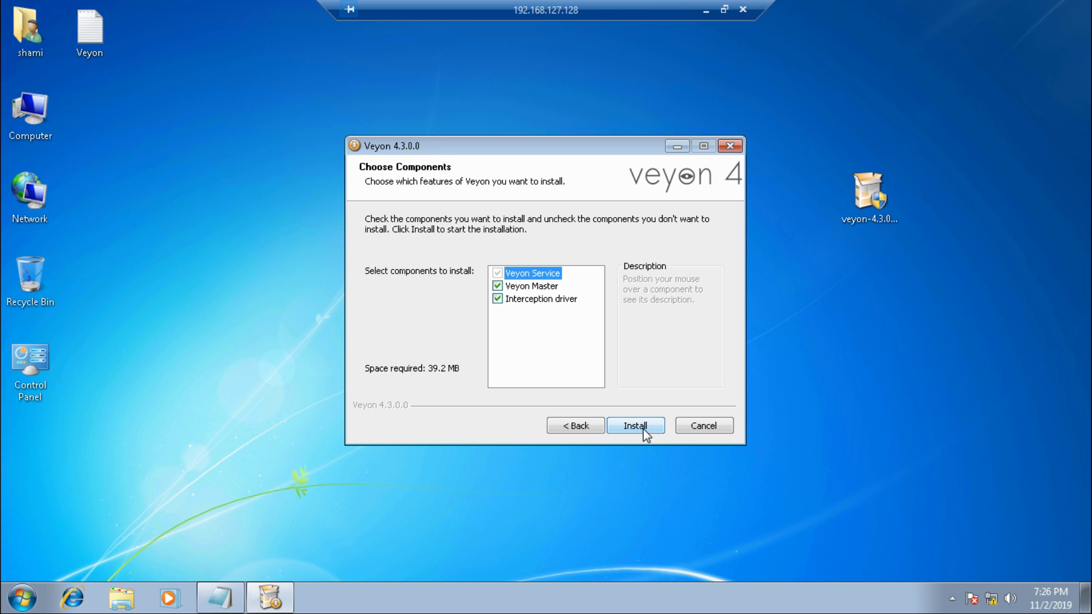
left_click(594, 428)
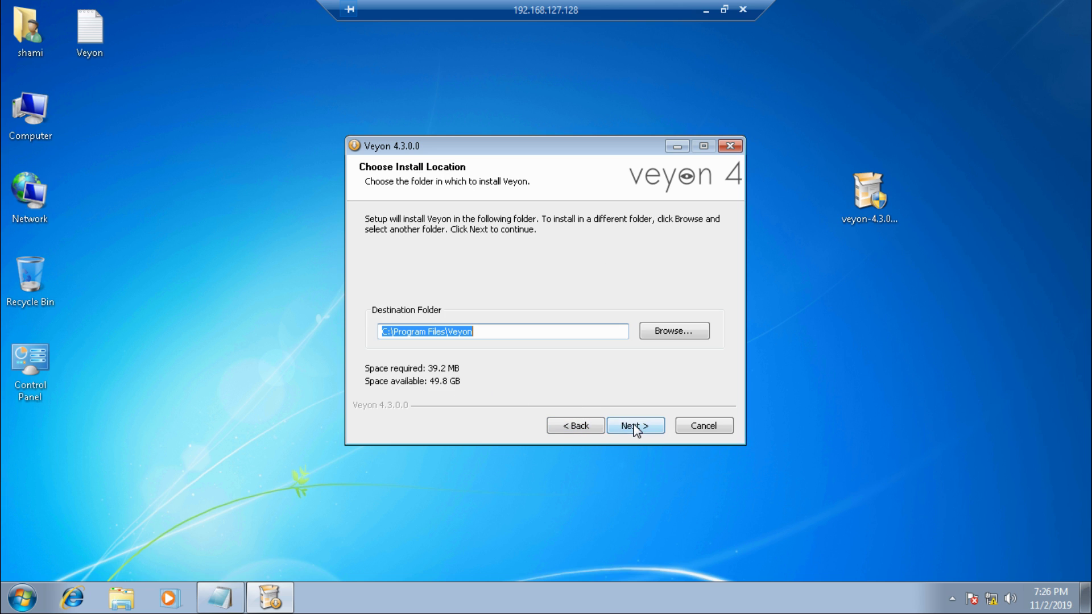
left_click(634, 428)
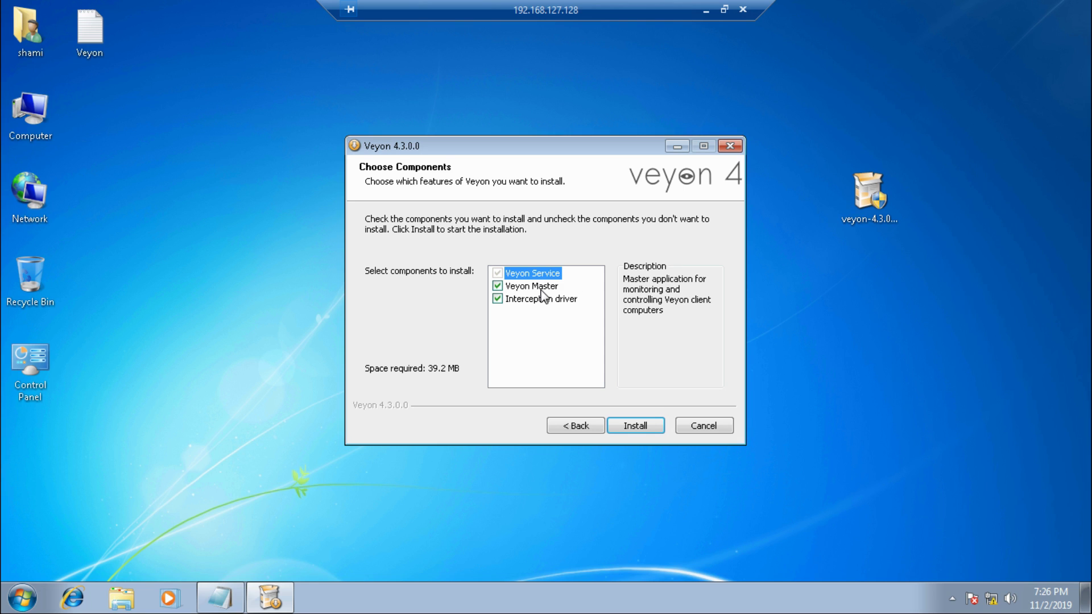
mouse_move(545, 302)
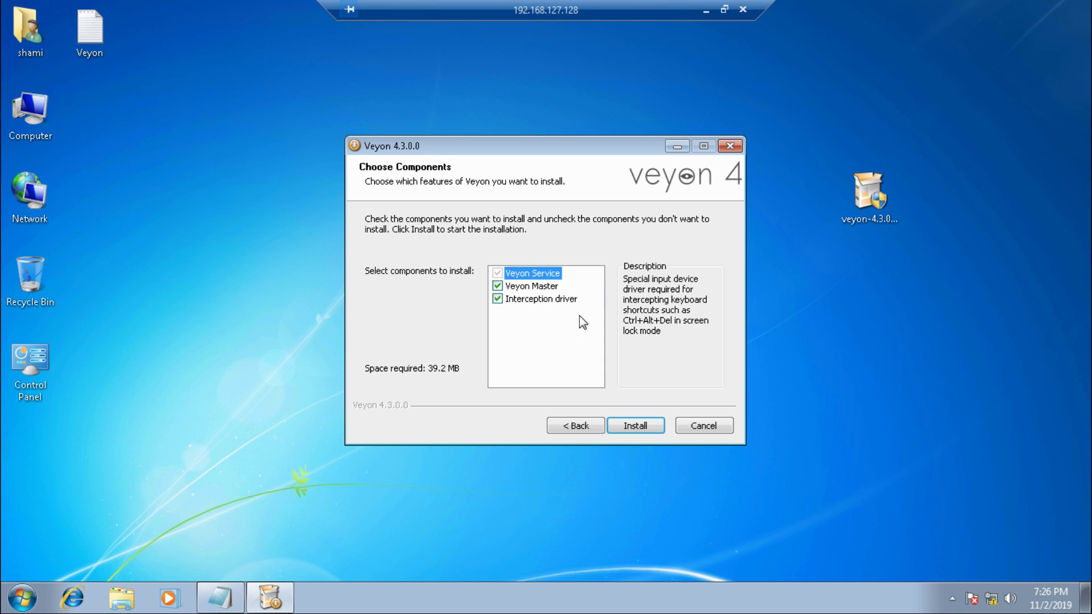
left_click(646, 436)
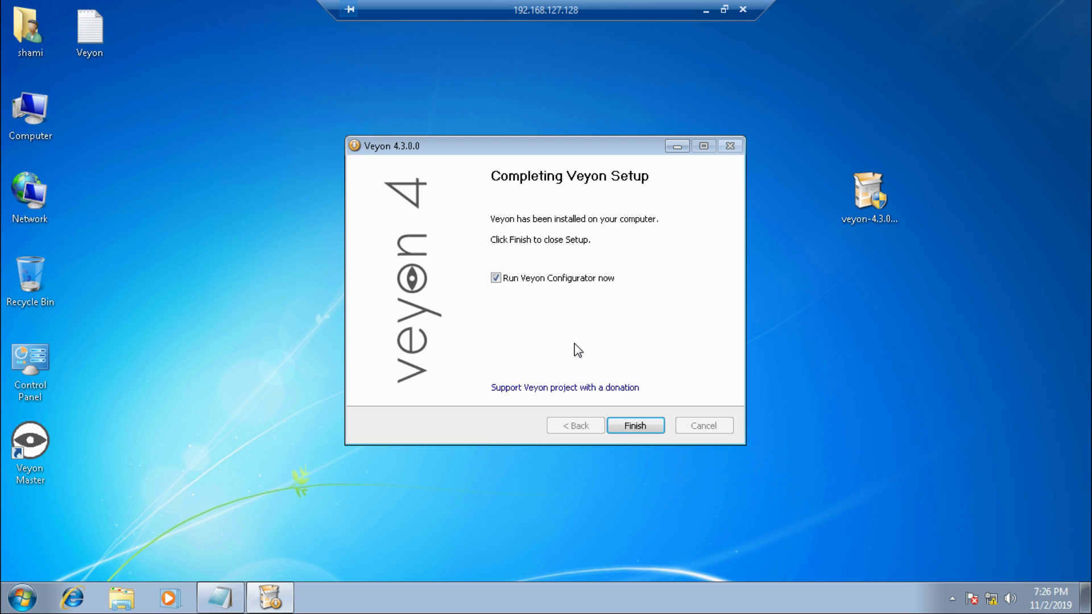
Step: Finish the setup with 'Run Veyon Configurator now' left checked
left_click(635, 426)
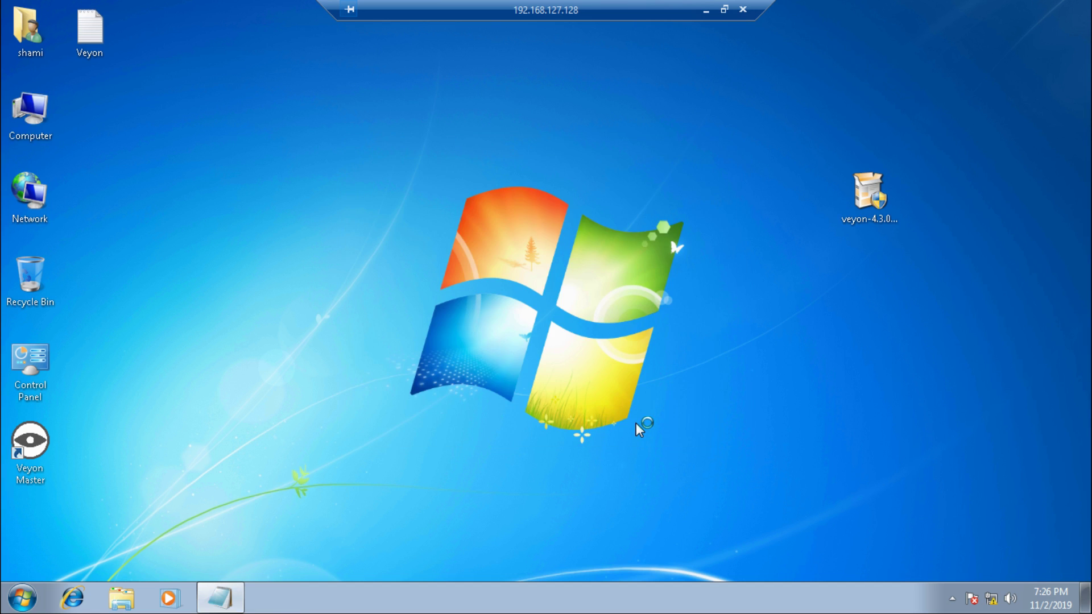
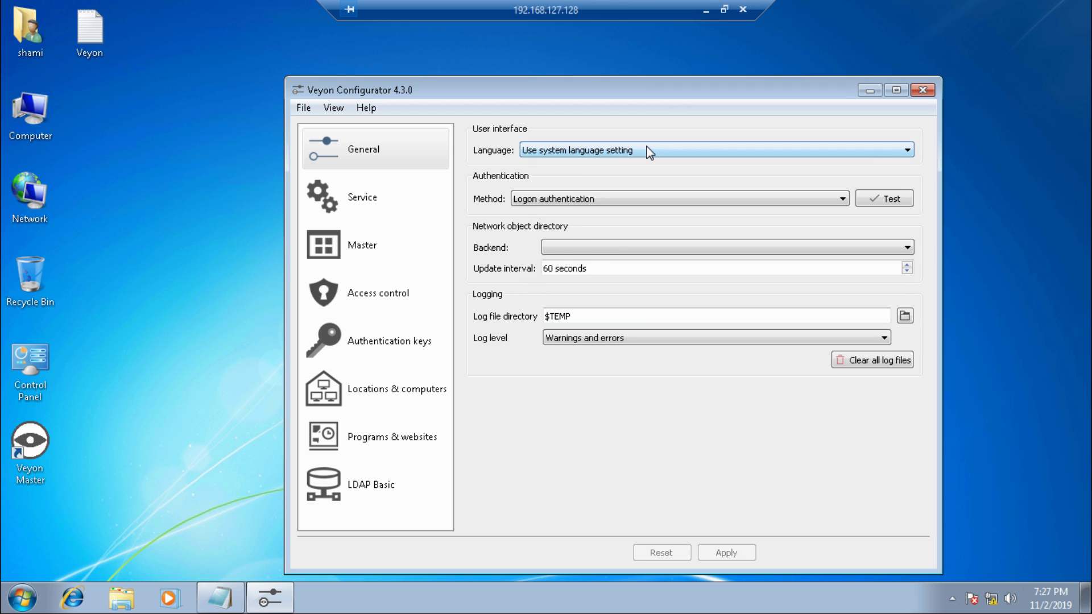
left_click(646, 149)
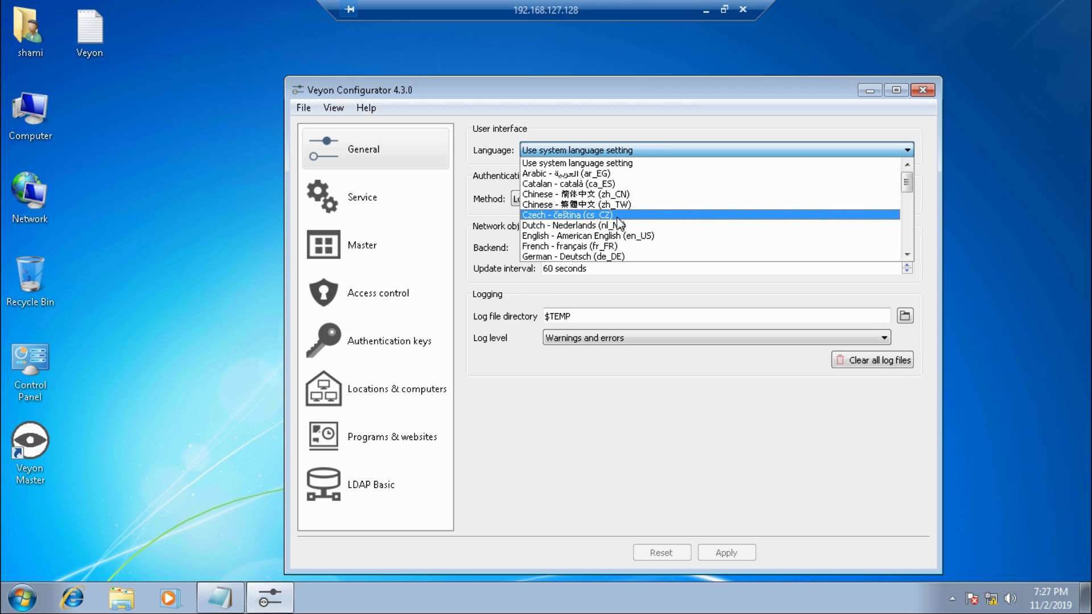
Step: Keep system language, use Key file authentication and the Builtin network object directory backend
mouse_move(906, 186)
left_mouse_down()
mouse_move(907, 249)
mouse_move(906, 171)
left_mouse_up()
left_click(803, 160)
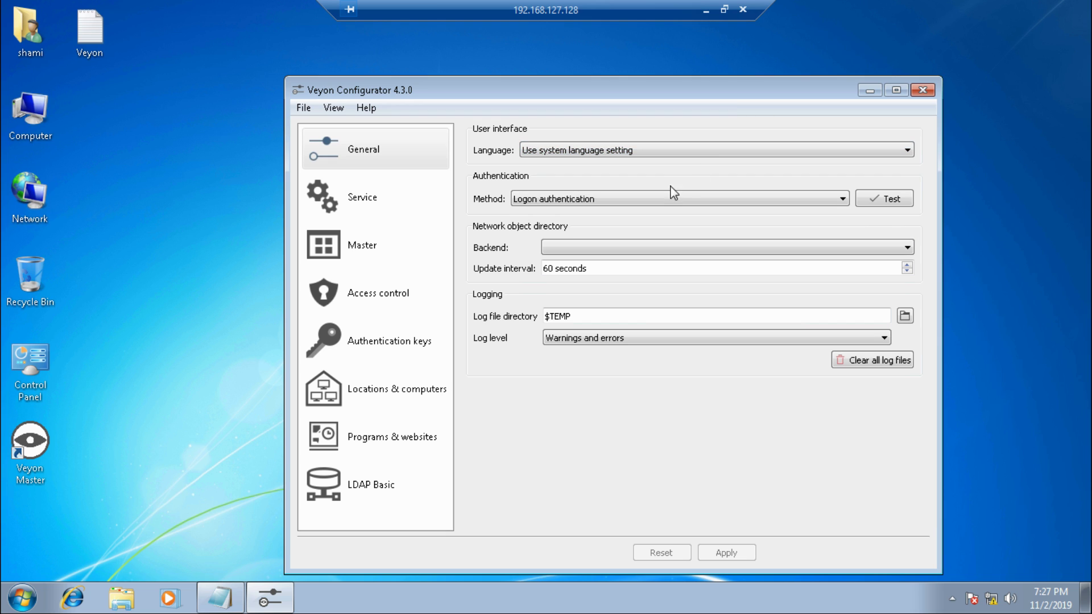
left_click(648, 198)
left_click(630, 226)
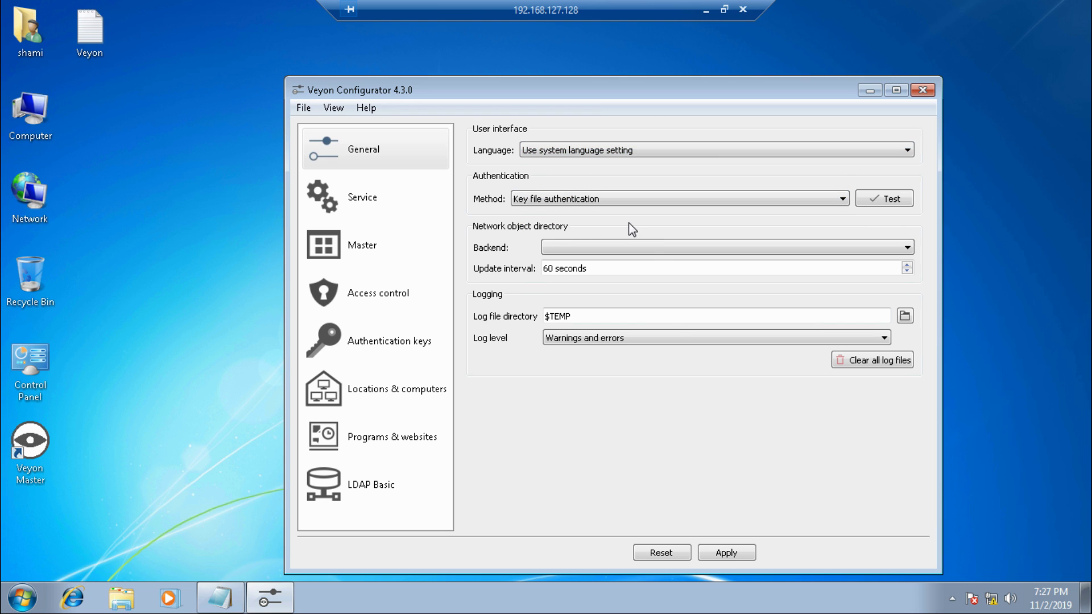
left_click(657, 255)
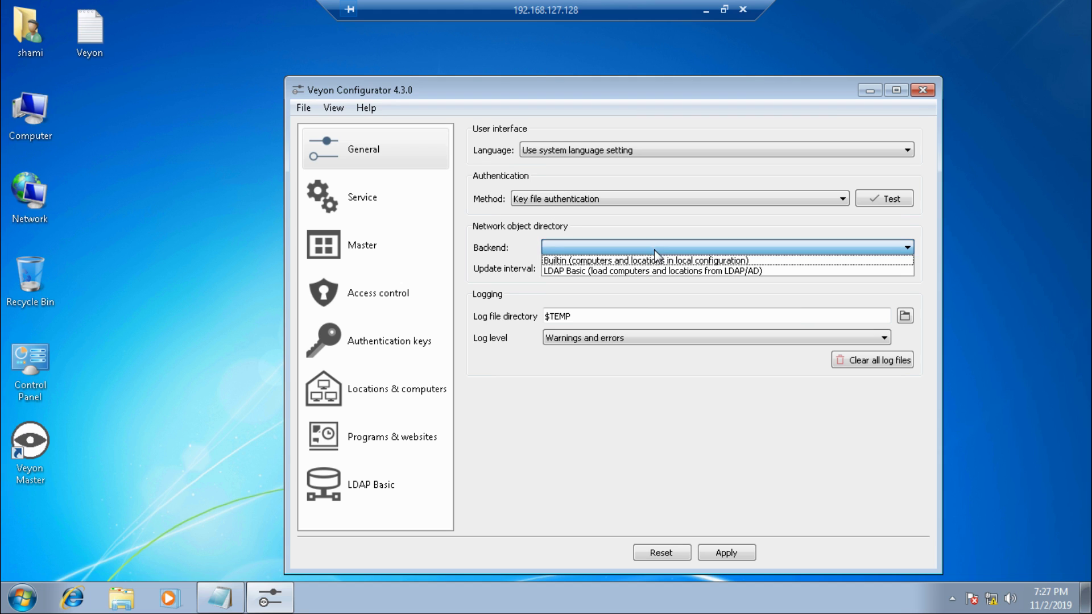
left_click(628, 261)
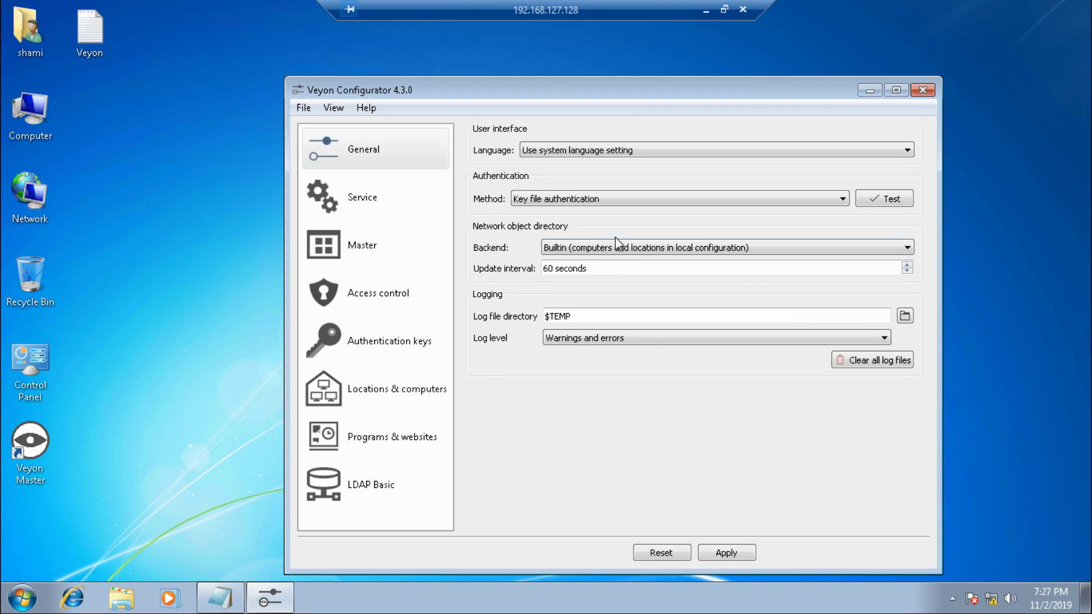
left_click(606, 244)
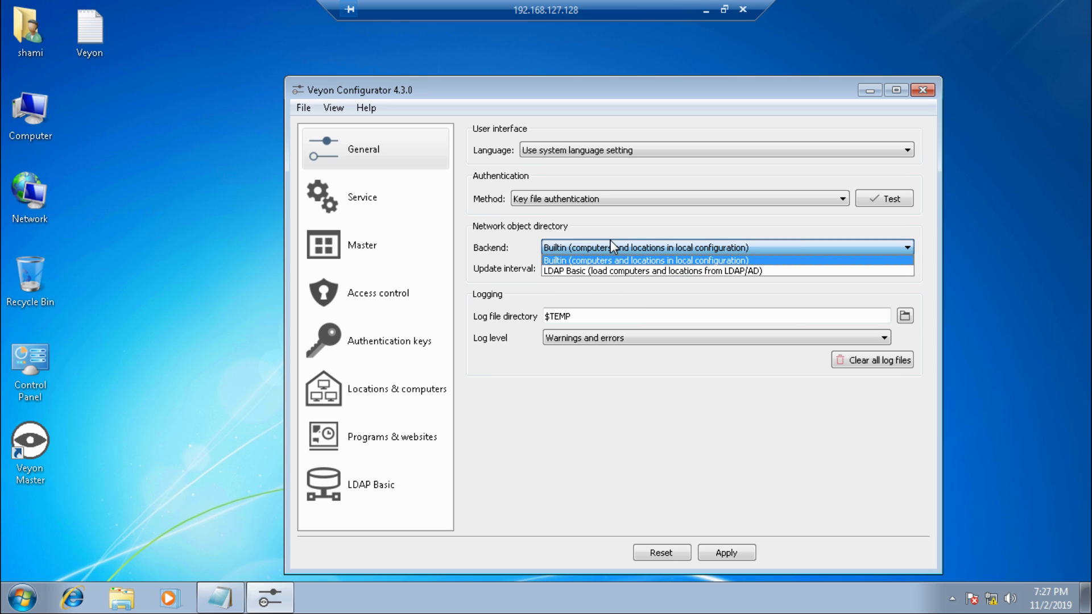
left_click(609, 241)
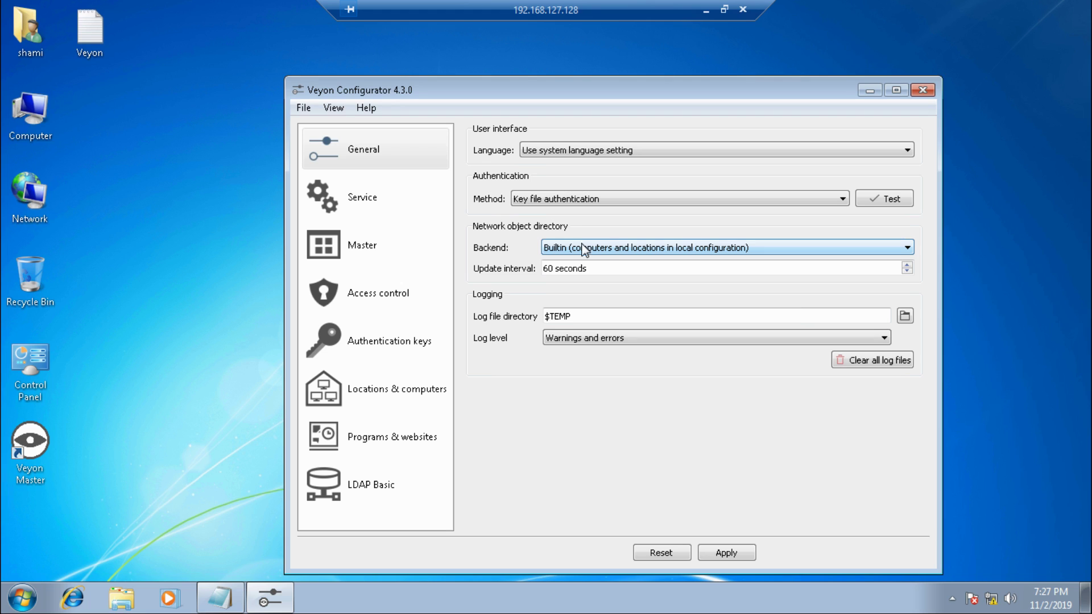
left_click(369, 195)
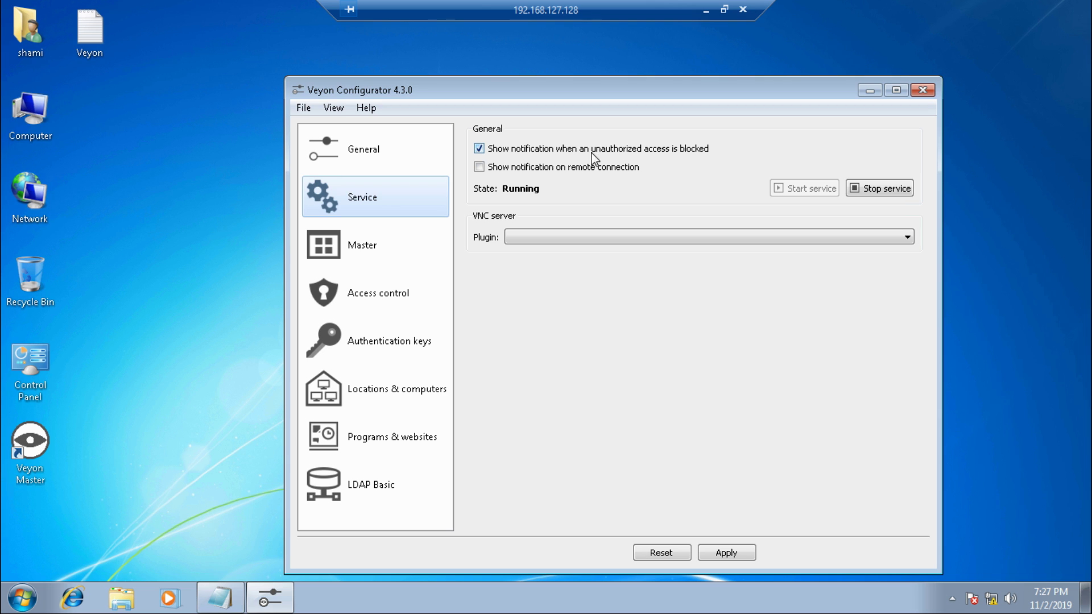
Step: Choose Builtin VNC server (UltraVNC) as the VNC server plugin, then show Master settings
left_click(555, 168)
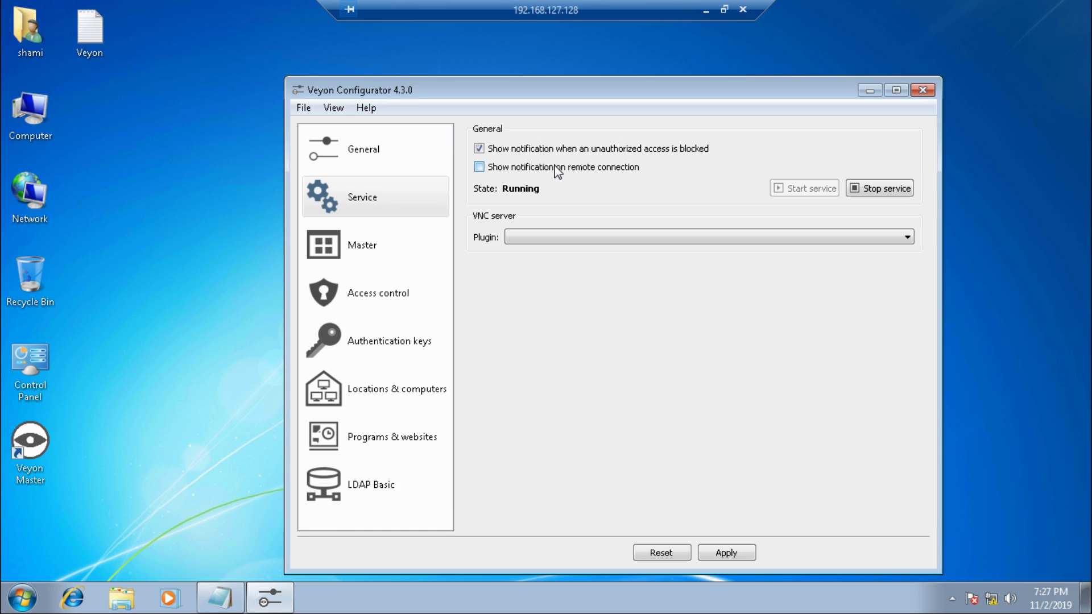
left_click(564, 237)
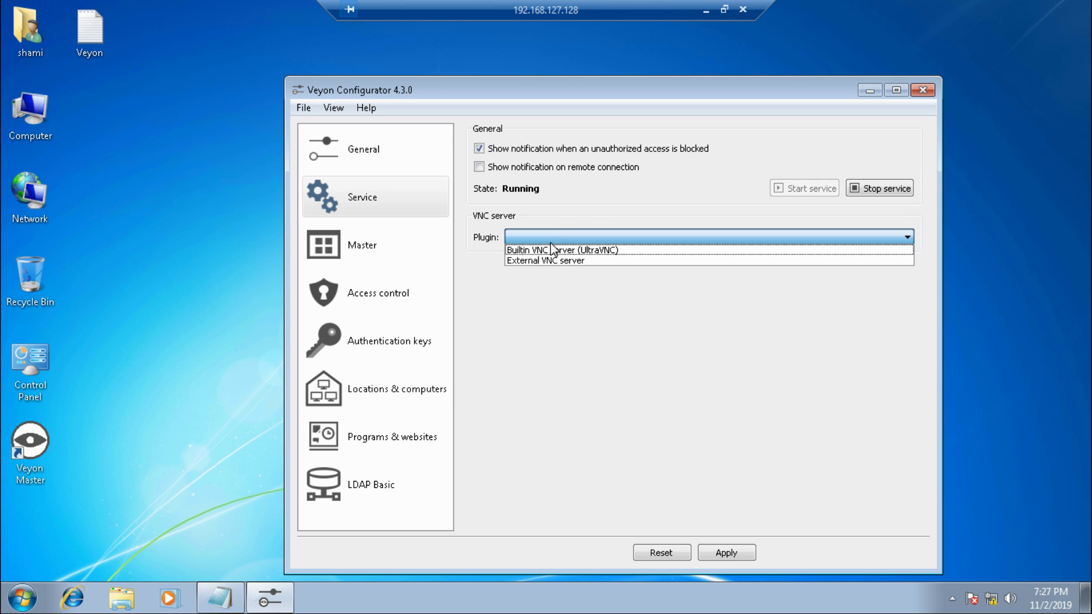
left_click(550, 251)
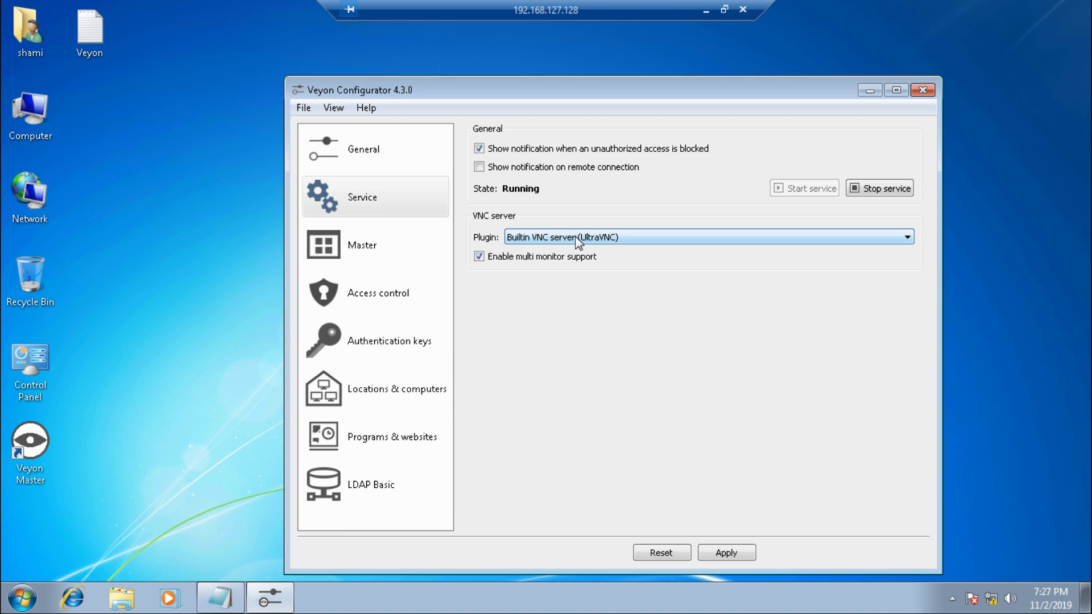
left_click(578, 240)
left_click(578, 241)
left_click(393, 247)
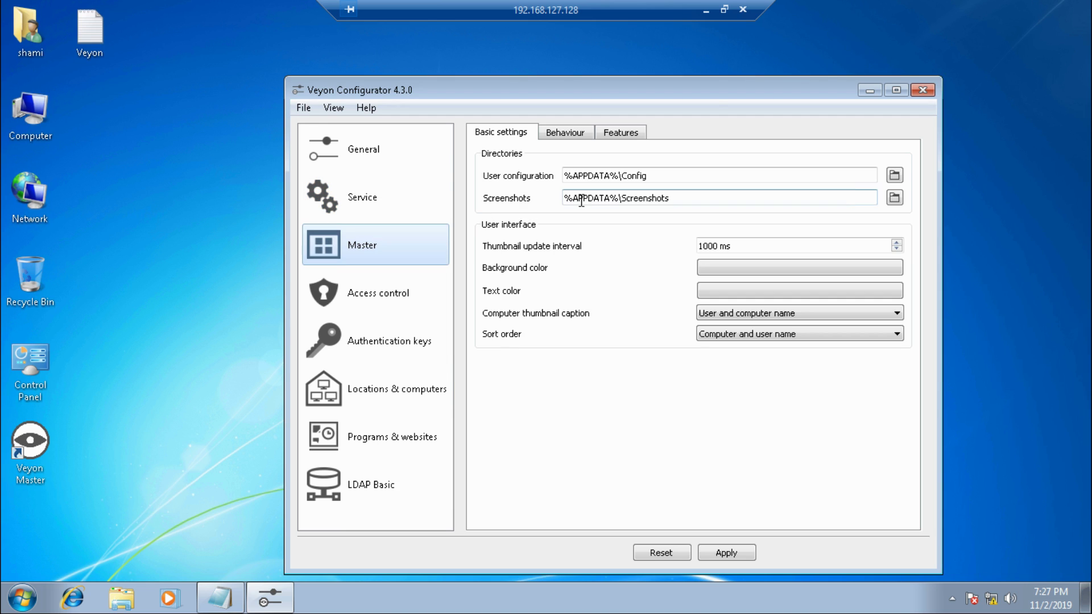
left_click(379, 214)
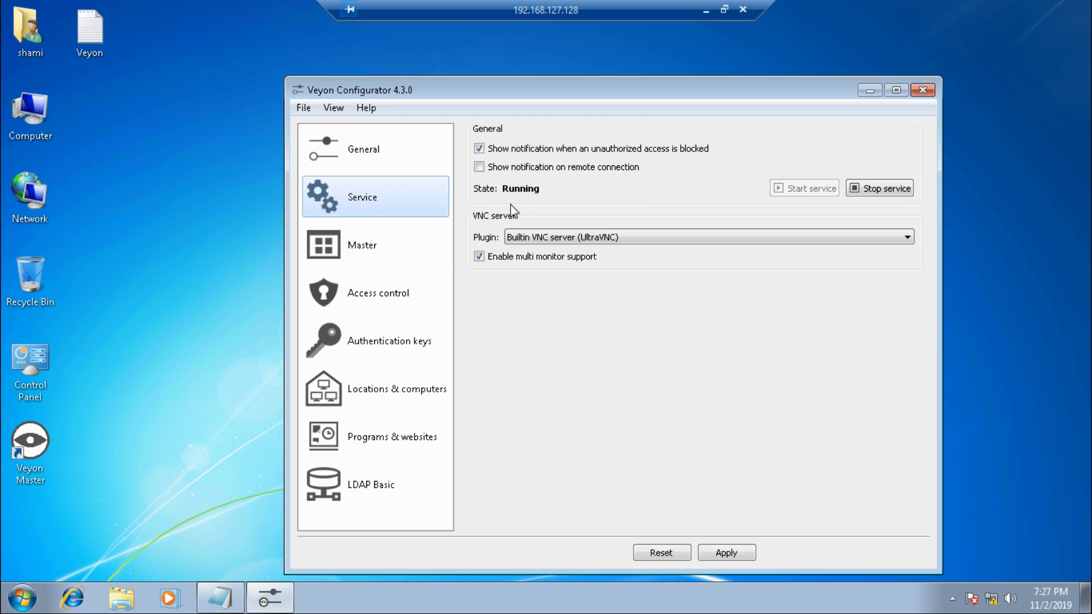
left_click(397, 244)
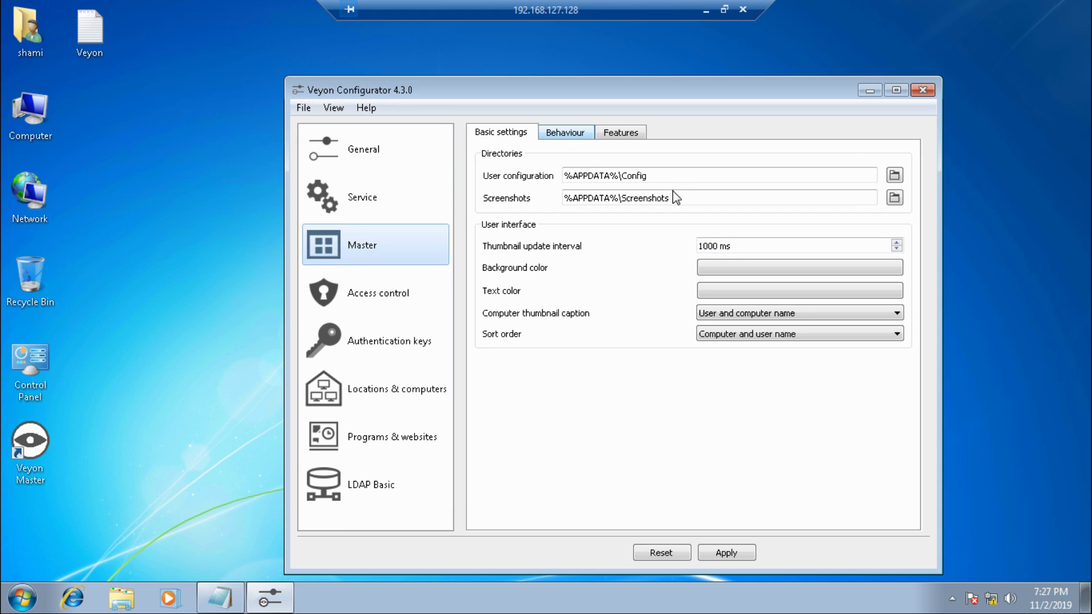
Step: Give the Master view a dark red background colour and light green text colour
left_click(725, 271)
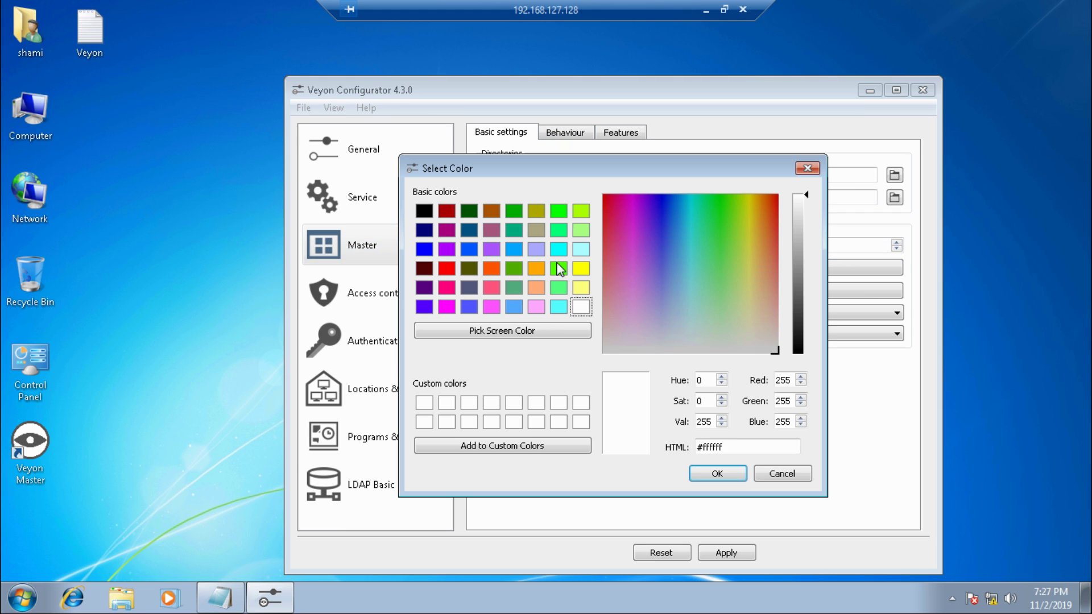
left_click(447, 211)
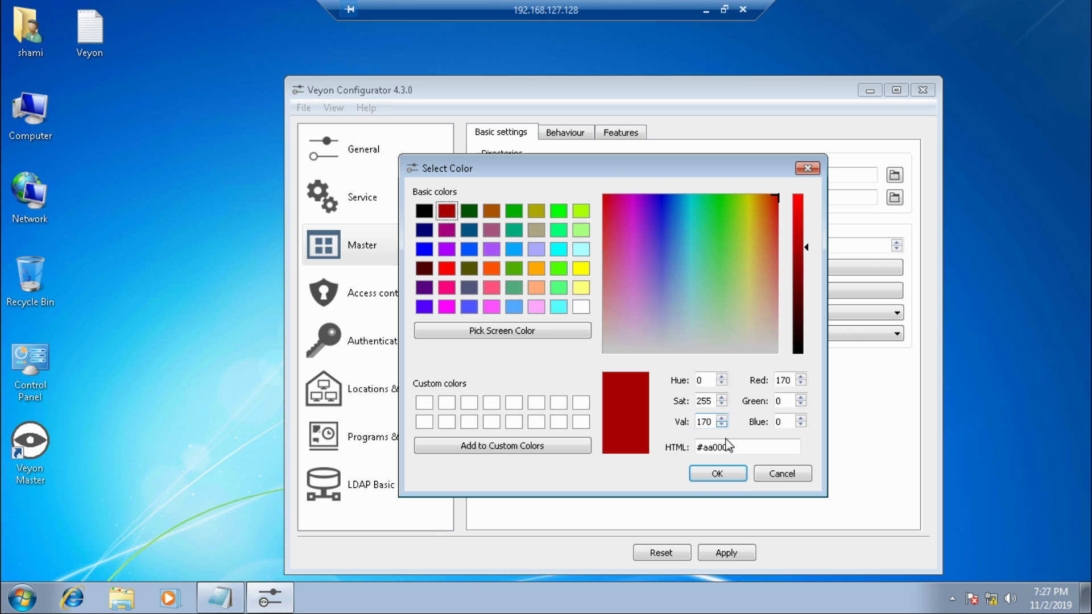
left_click(718, 476)
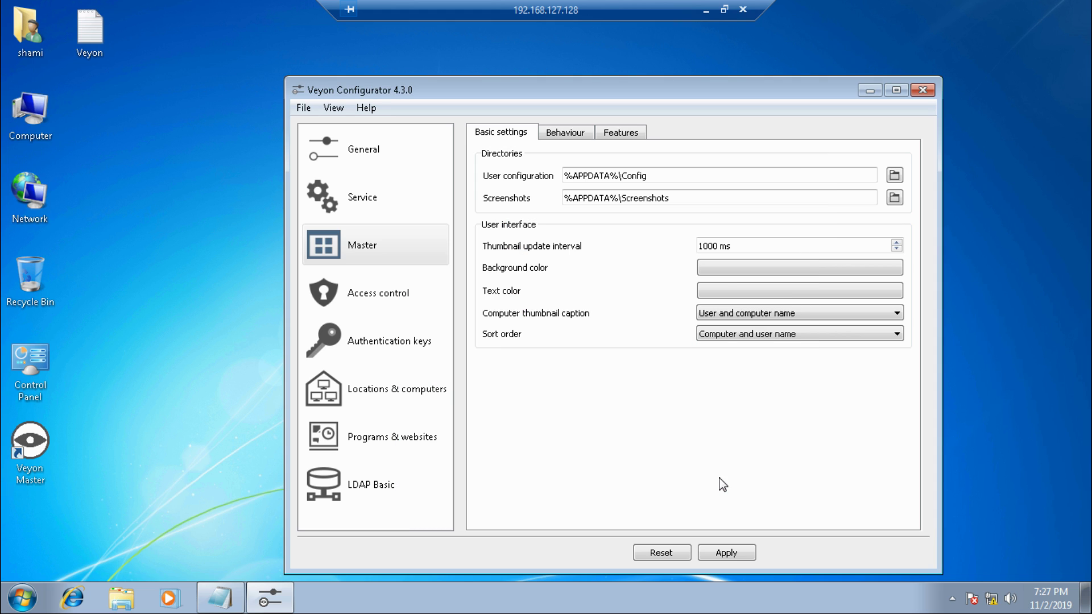
left_click(738, 291)
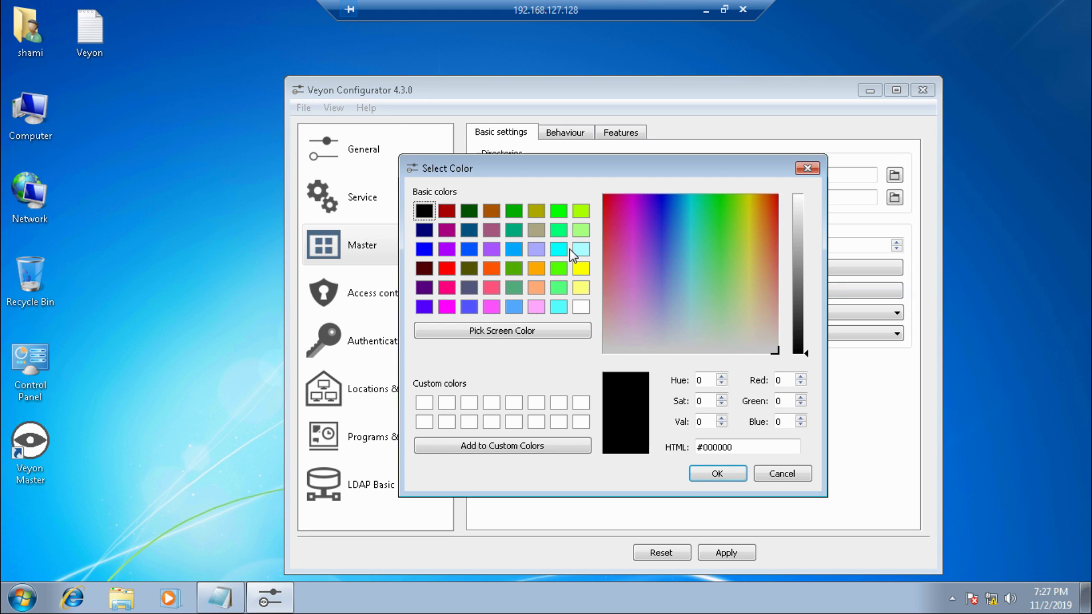
left_click(559, 288)
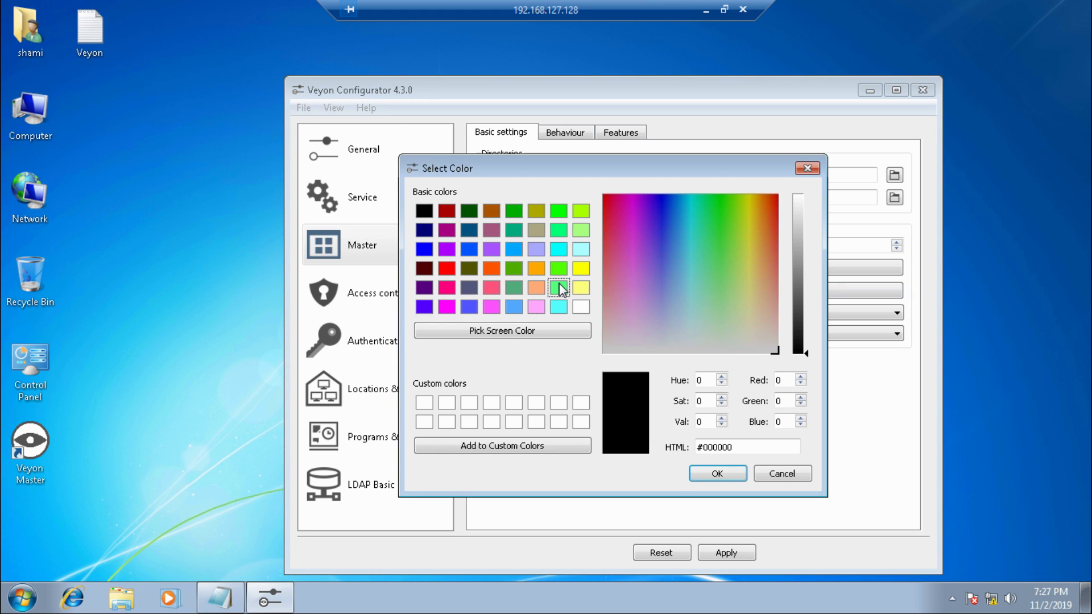
left_click(712, 477)
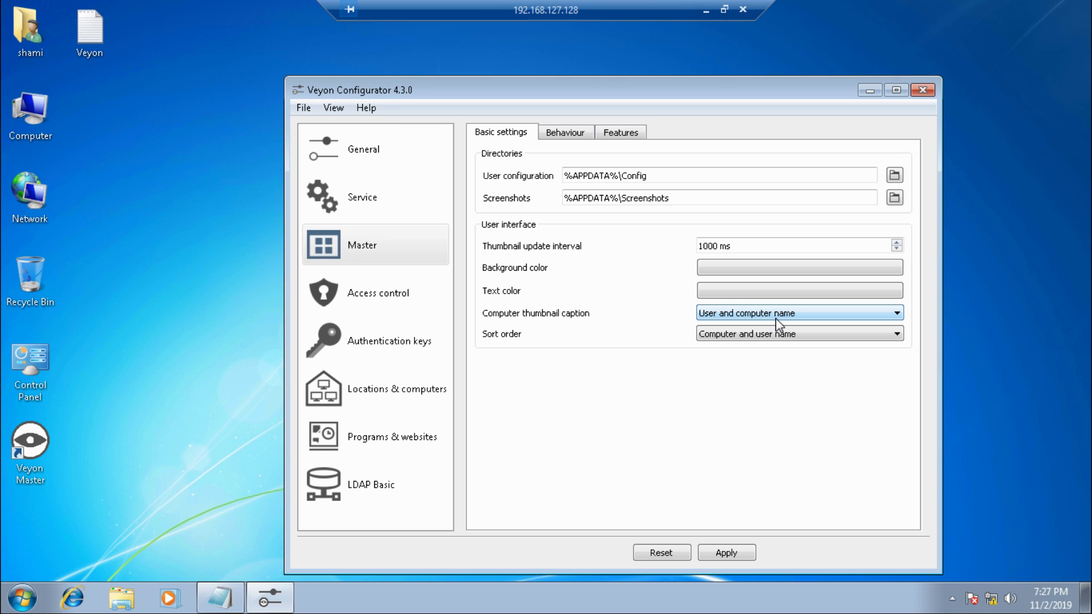
left_click(563, 128)
Step: Set the Access control user groups backend to Default (system user groups)
left_click(624, 133)
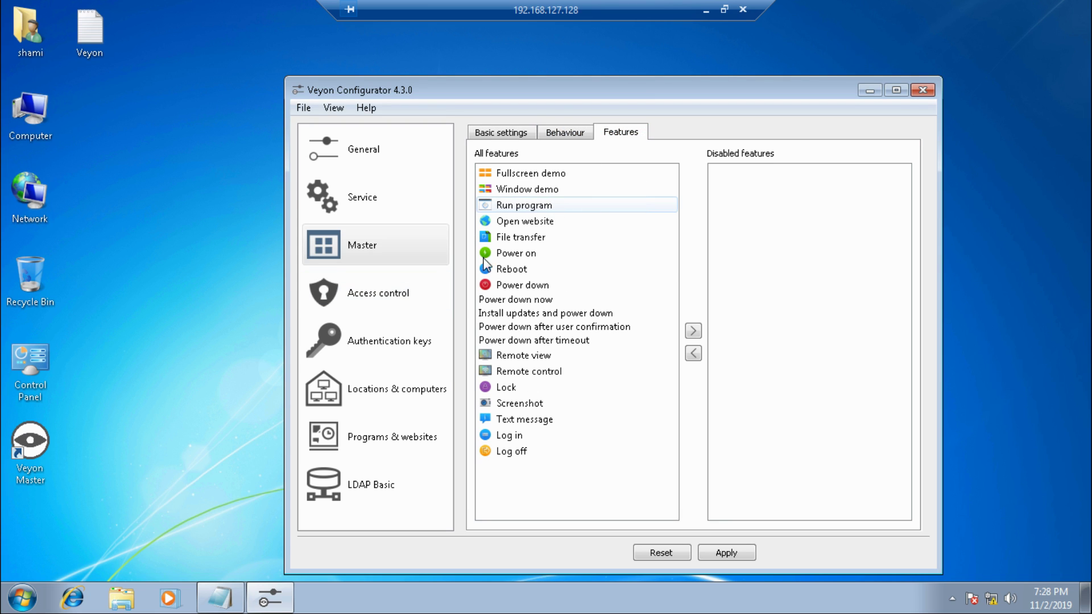
left_click(349, 313)
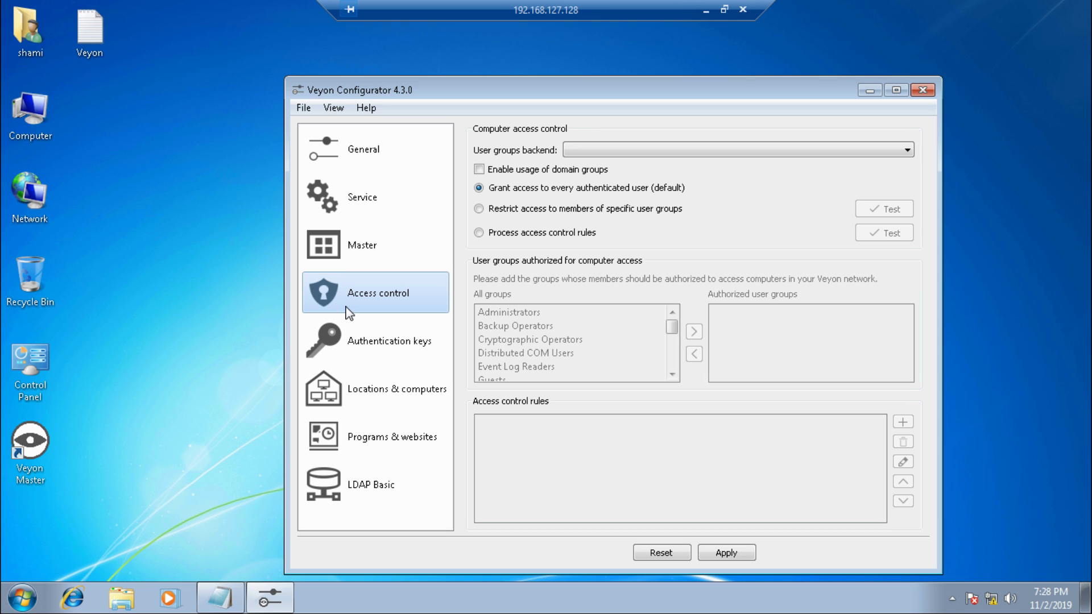
left_click(595, 152)
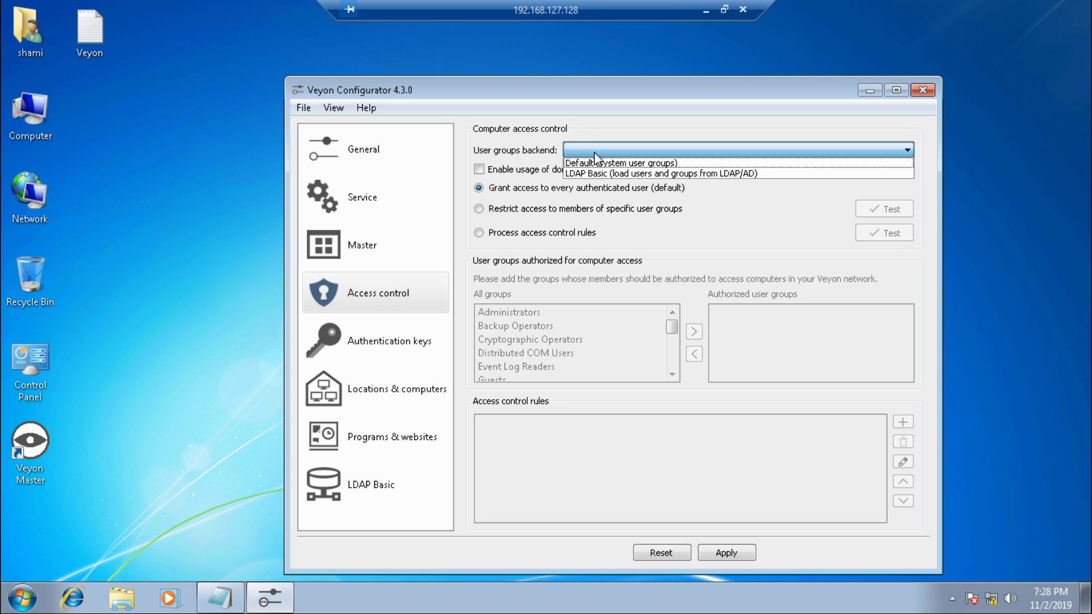
left_click(620, 163)
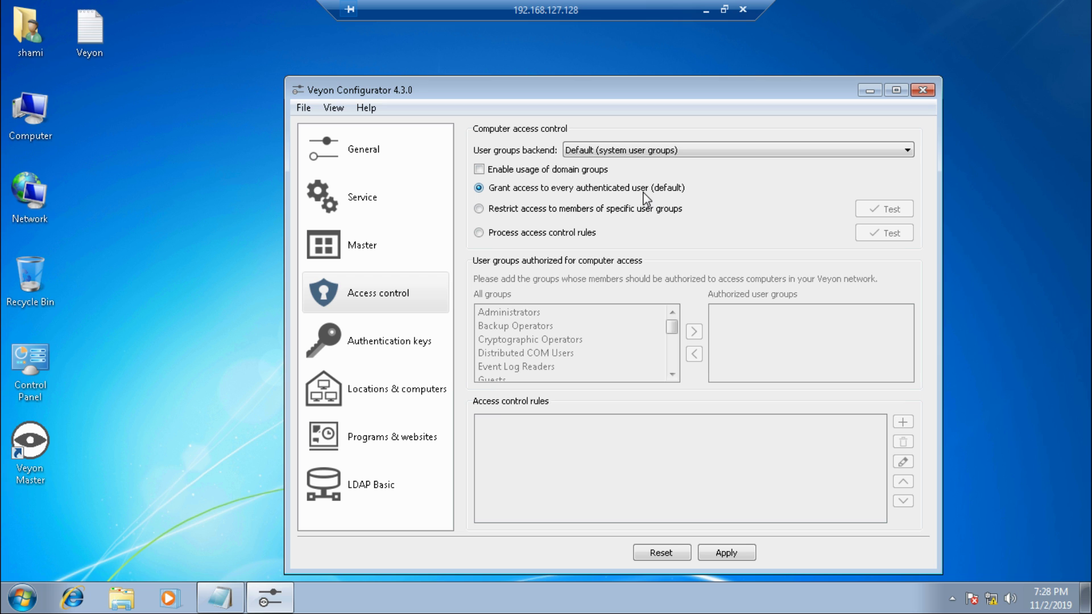
left_click(362, 338)
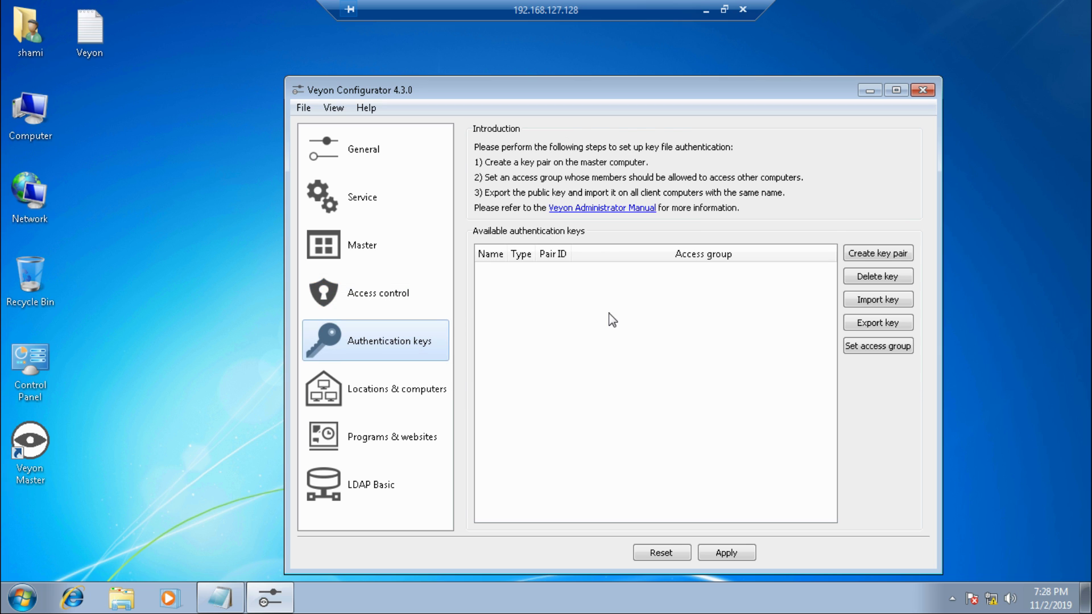
Step: Create a key pair named 'master' and select its public key
left_click(861, 257)
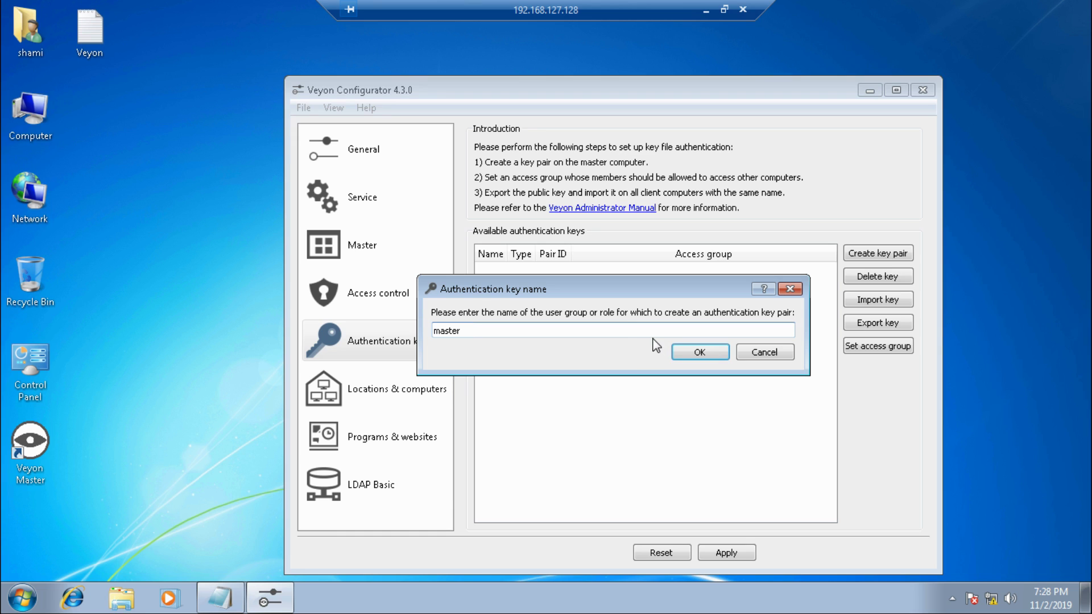
left_click(698, 353)
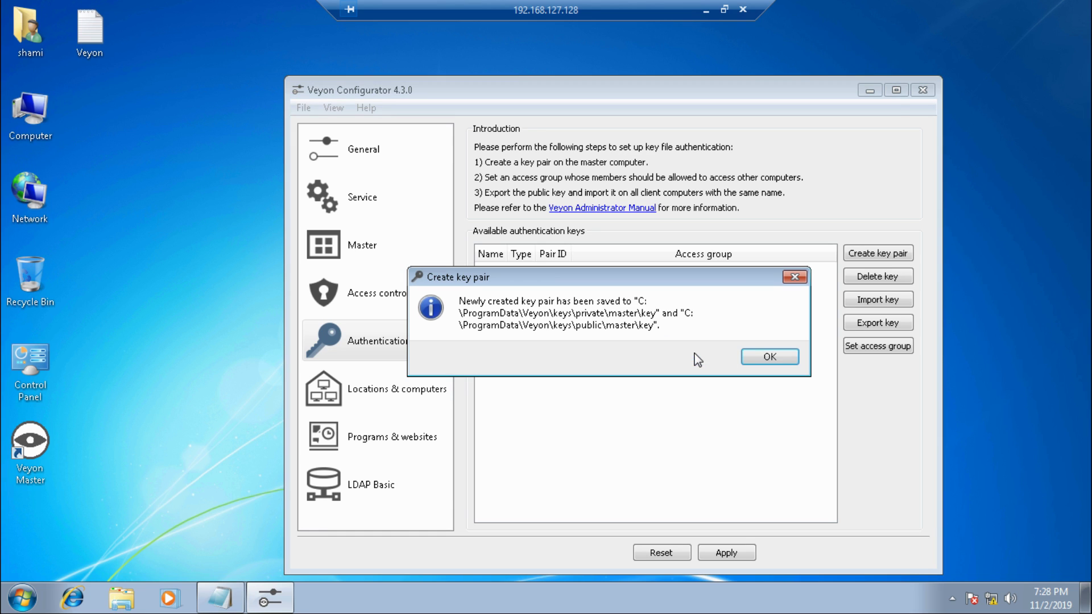
left_click(768, 357)
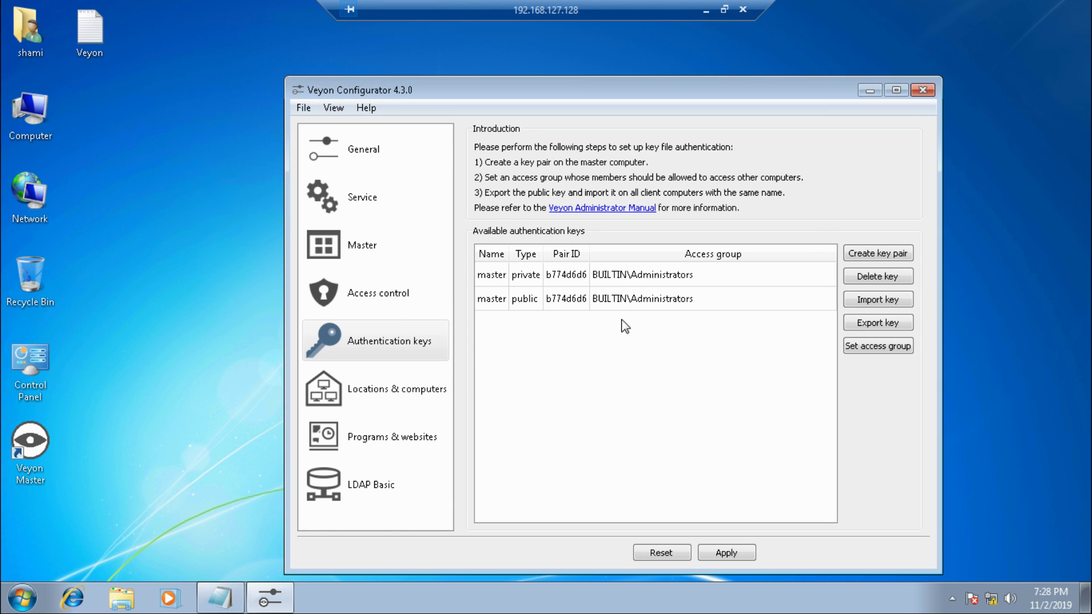
left_click(387, 391)
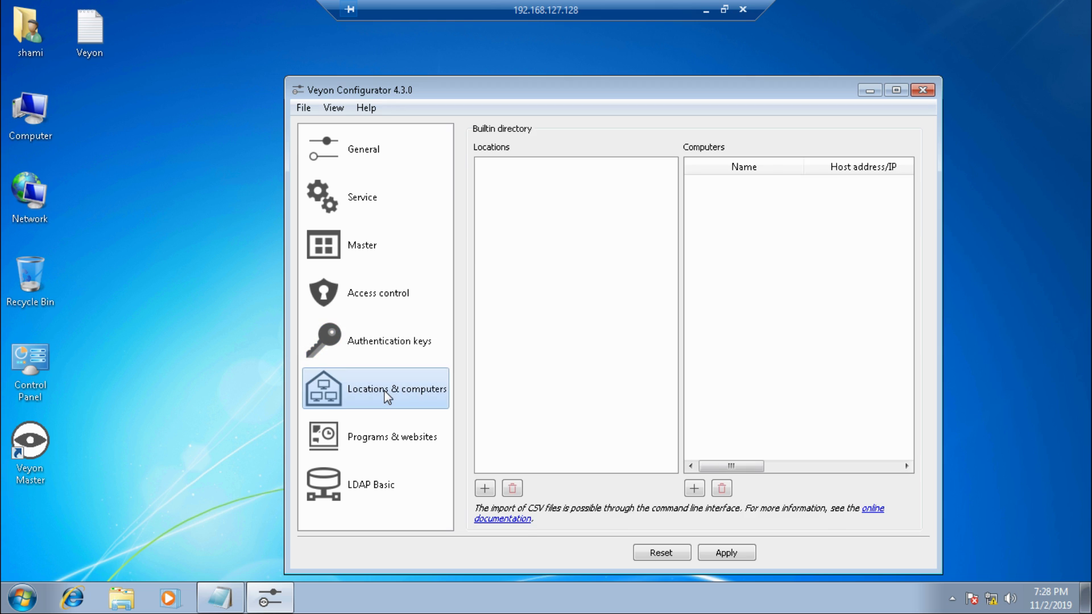
left_click(394, 435)
left_click(384, 343)
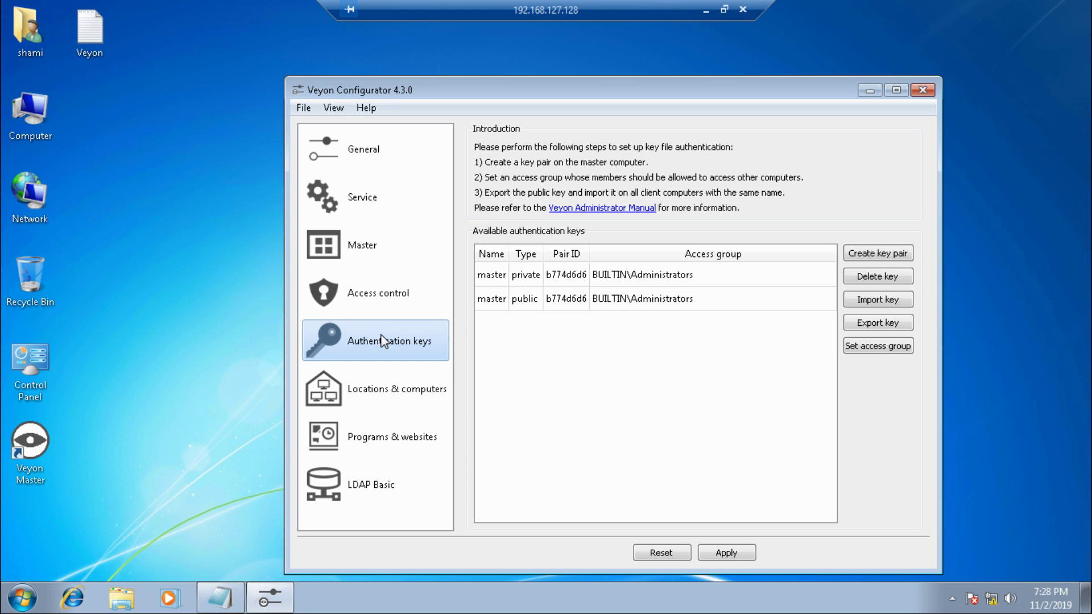
left_click(643, 301)
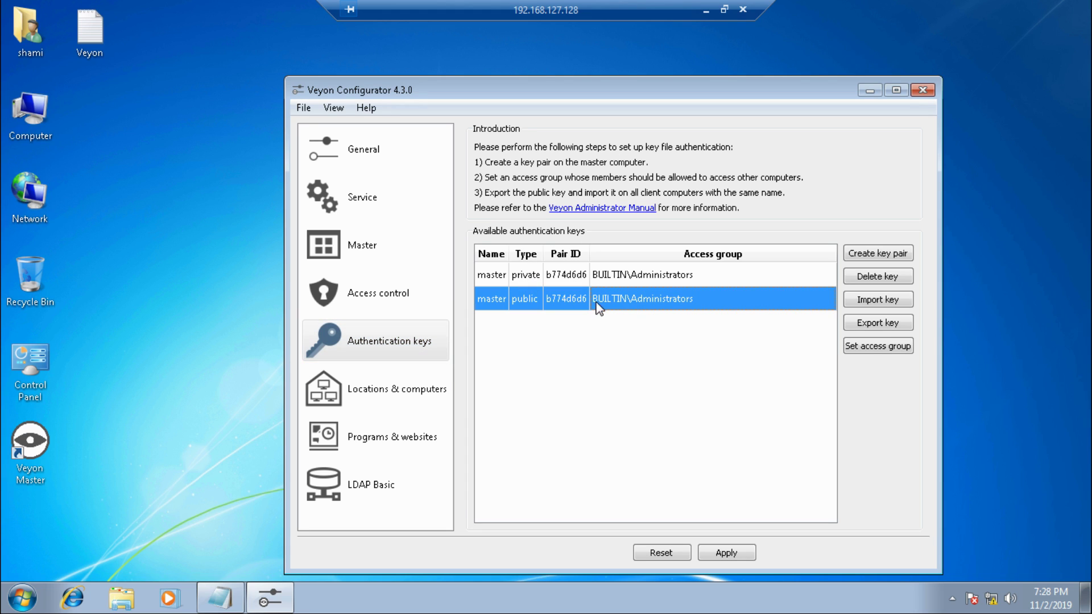
Step: Export the master public key as master_public_key.pem into C:\Users\Public
left_click(867, 323)
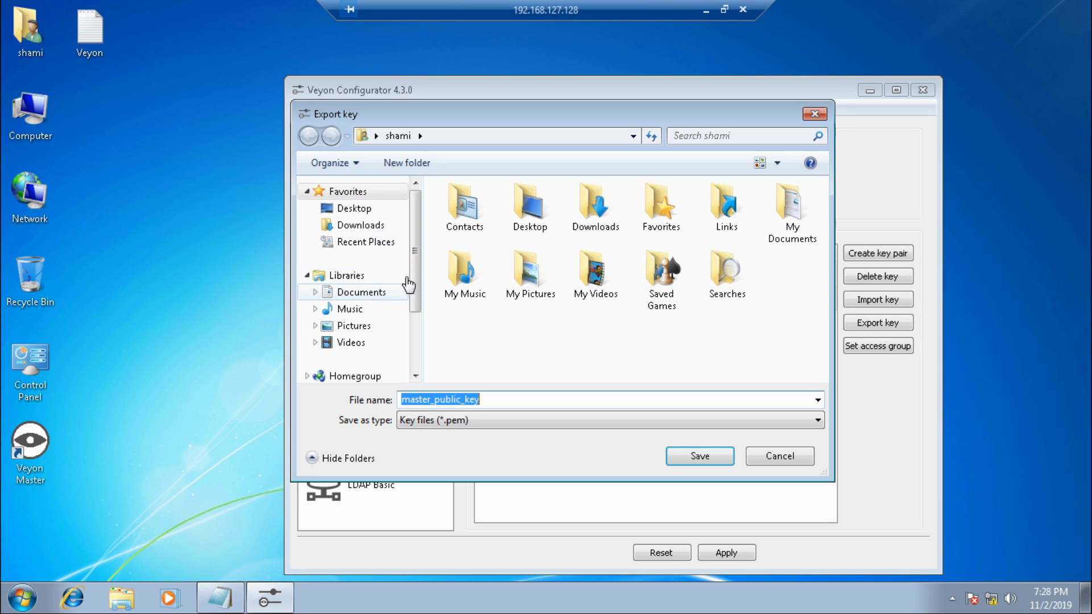
left_click_drag(411, 244, 416, 312)
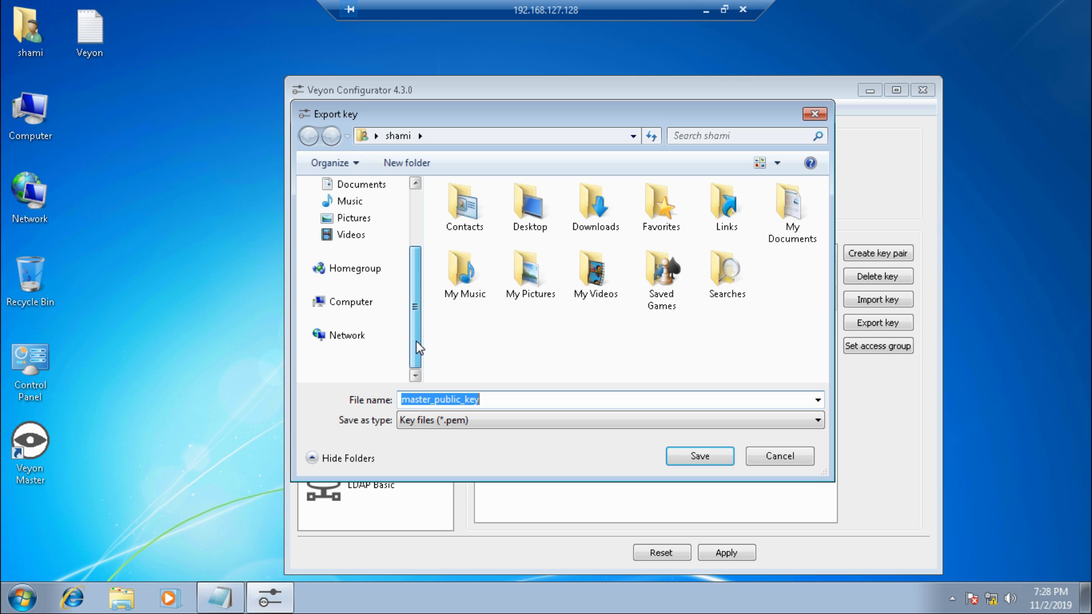
left_click_drag(417, 349, 416, 196)
left_click(347, 211)
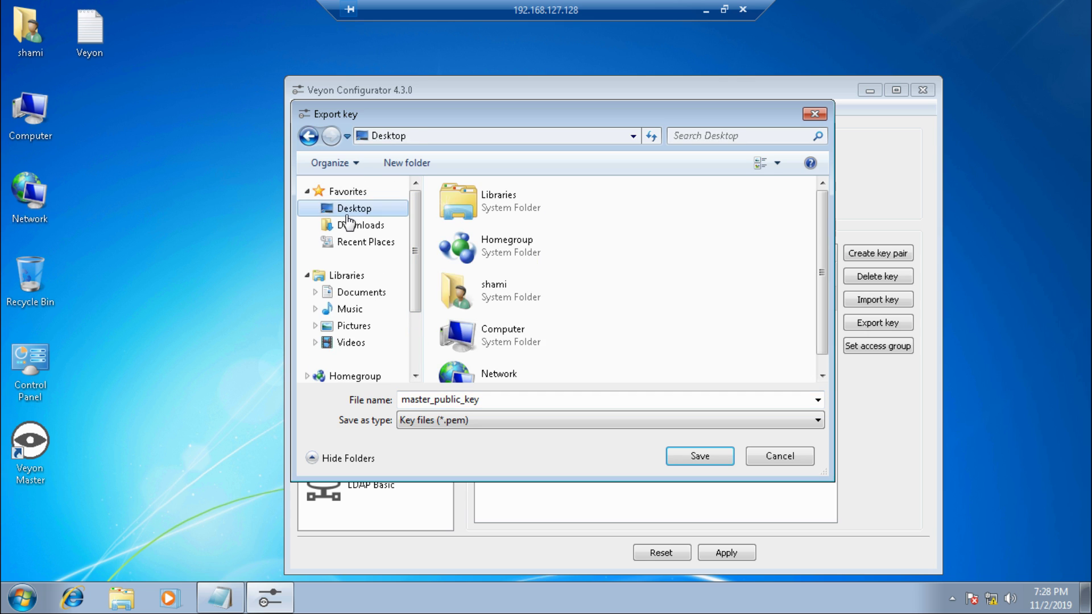
double_click(533, 331)
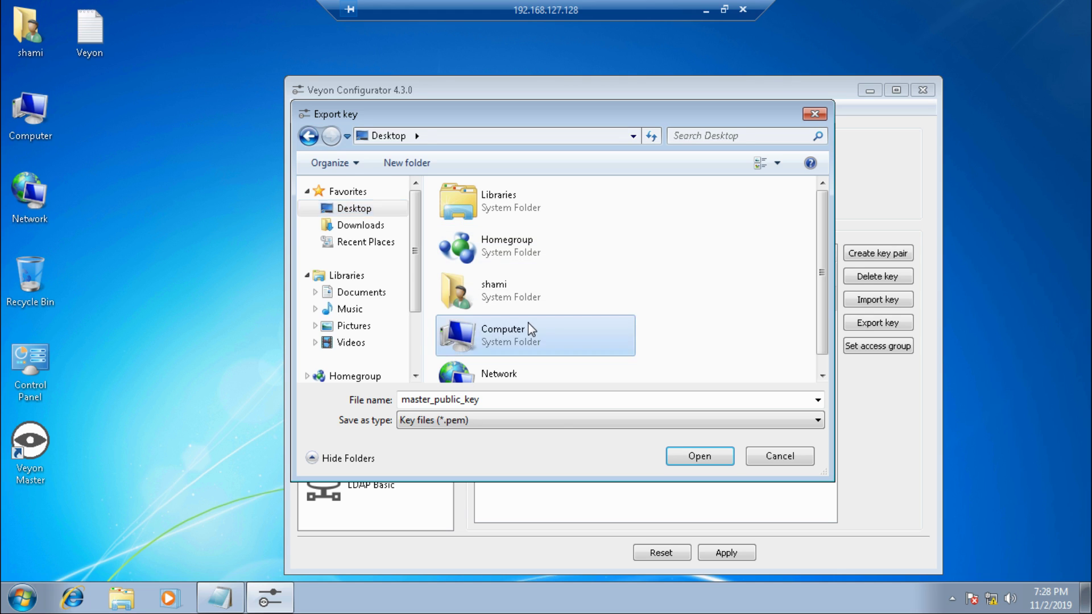
double_click(531, 246)
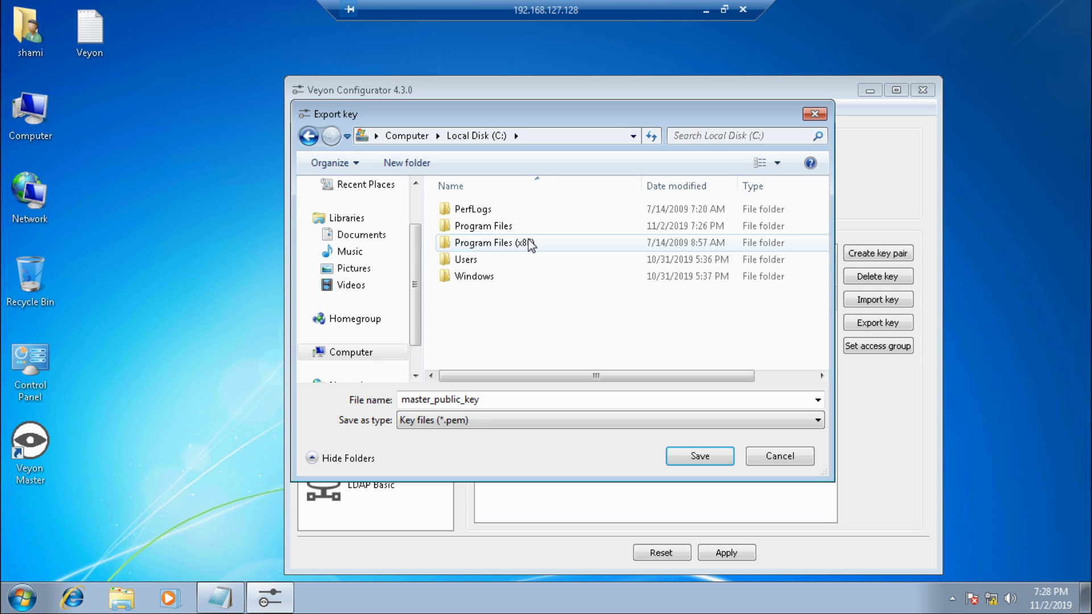
double_click(480, 245)
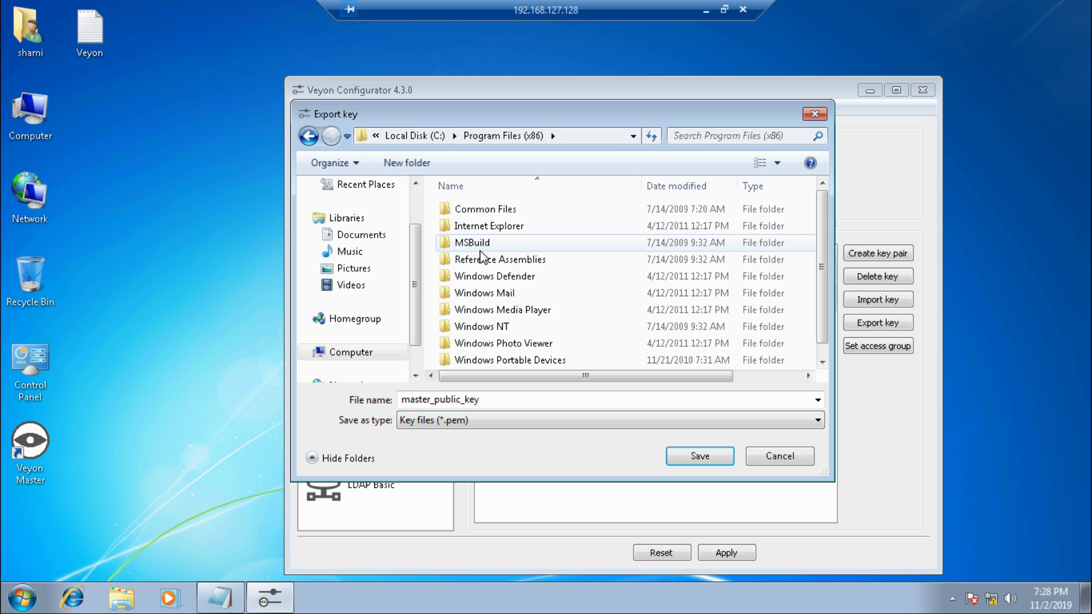
key("BackSpace")
double_click(481, 259)
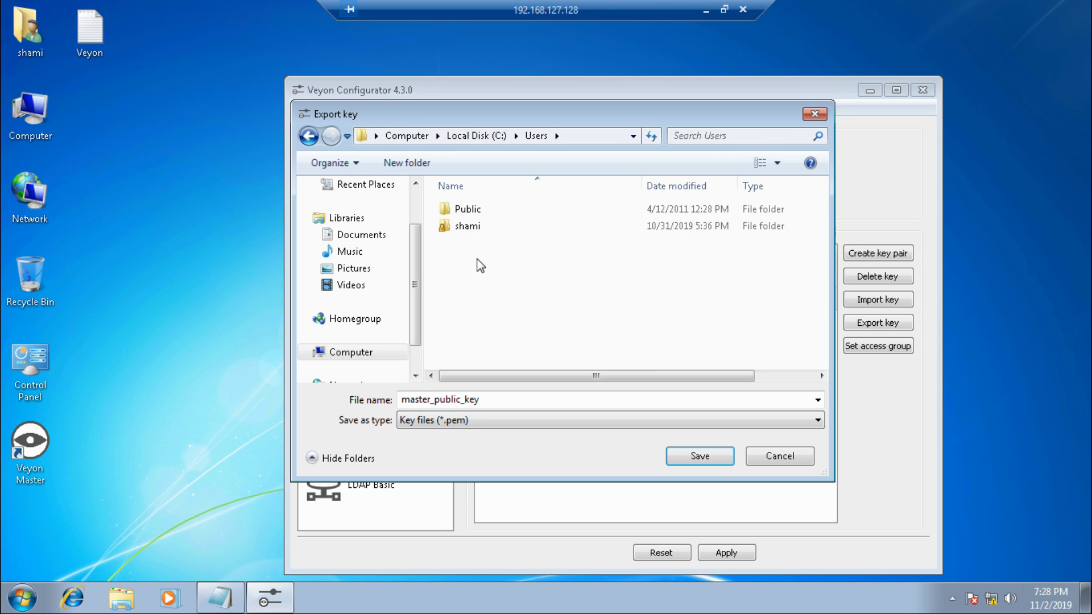
double_click(472, 214)
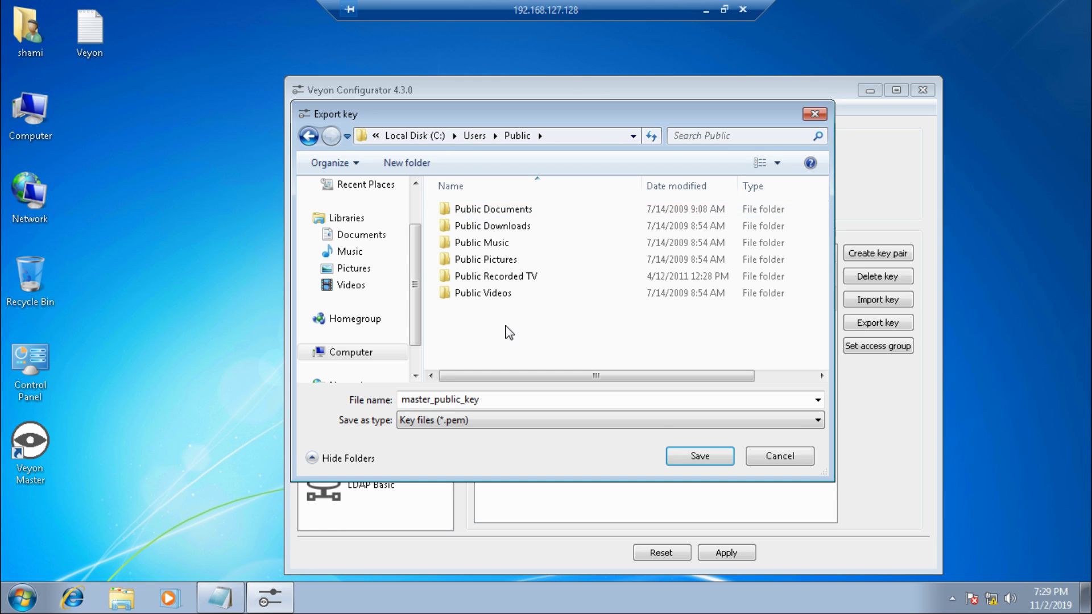
left_click(700, 460)
left_click(769, 349)
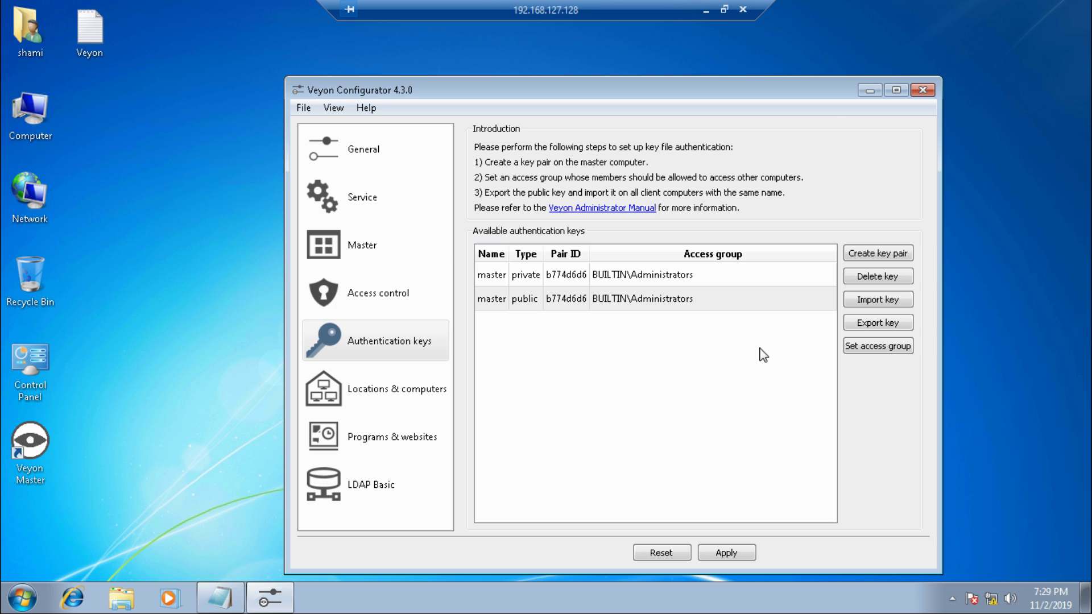
left_click(412, 390)
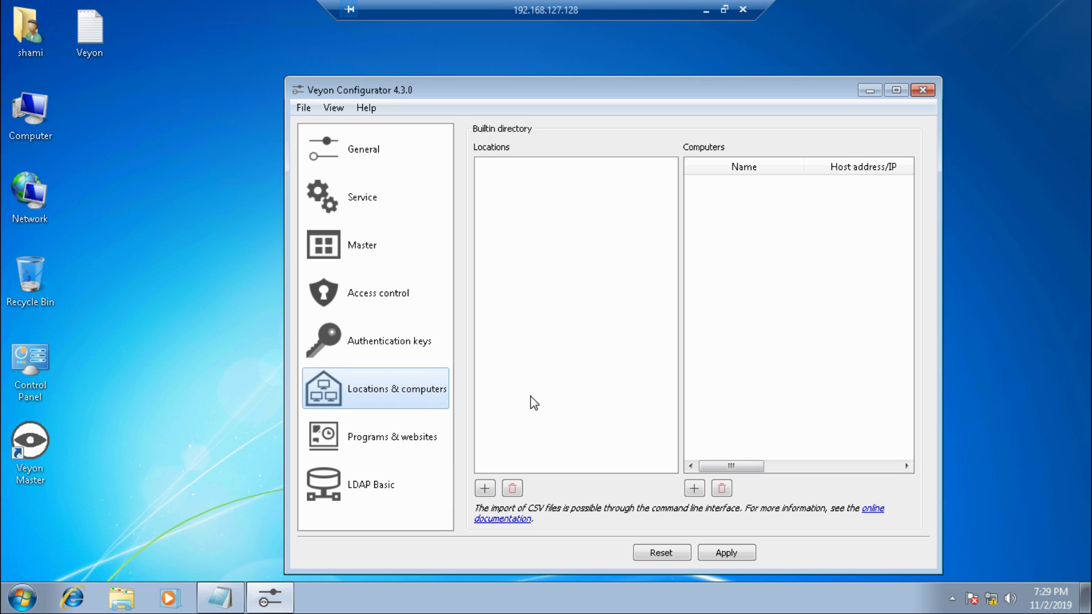
Step: Add a new location and name it 'Local'
left_click(484, 489)
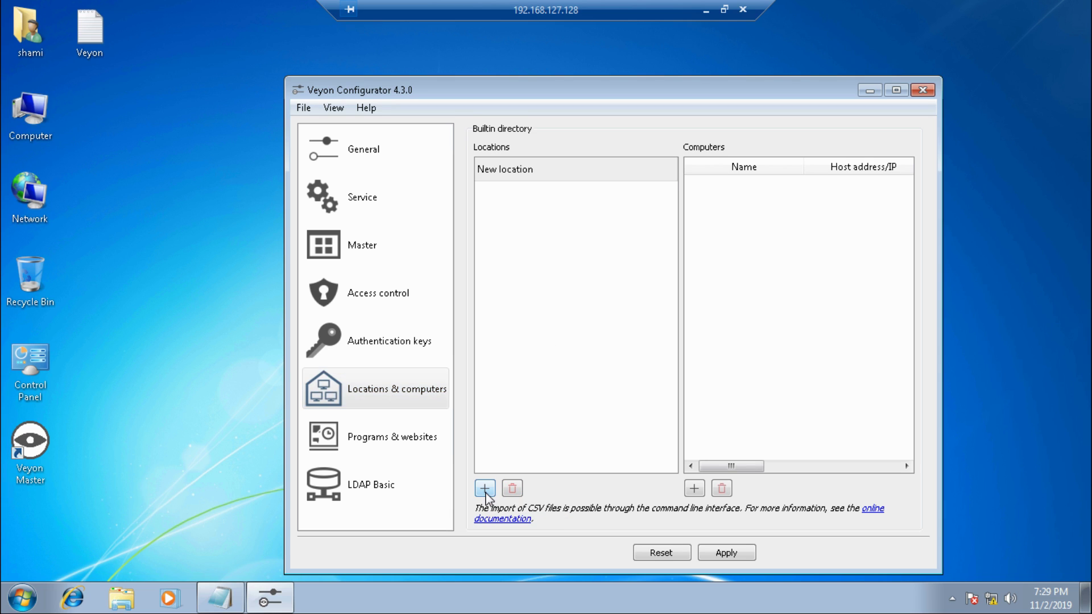
double_click(510, 182)
left_click(509, 177)
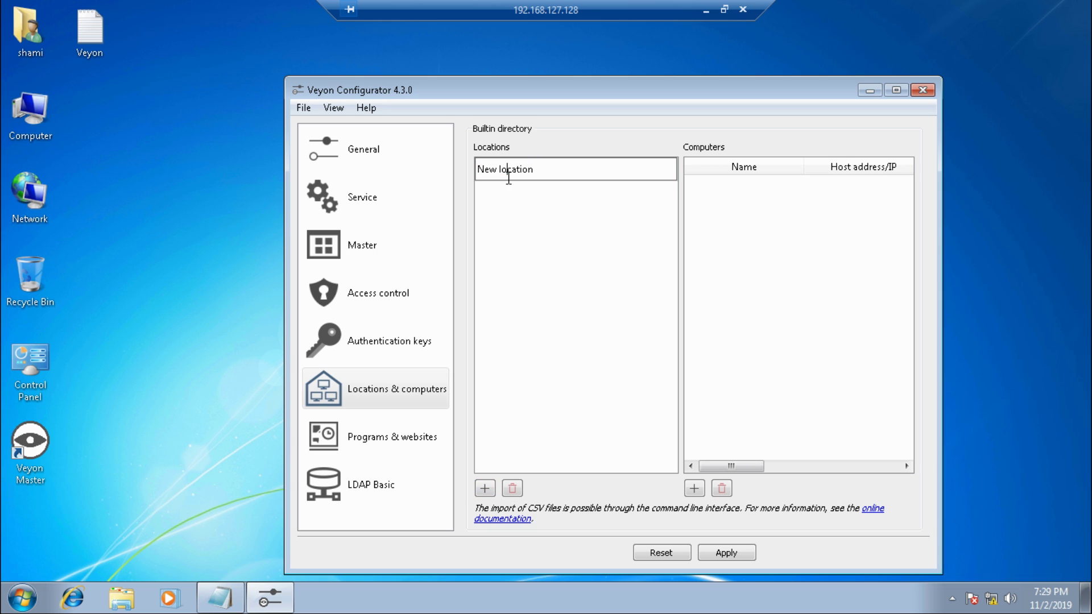
left_click_drag(553, 176, 467, 174)
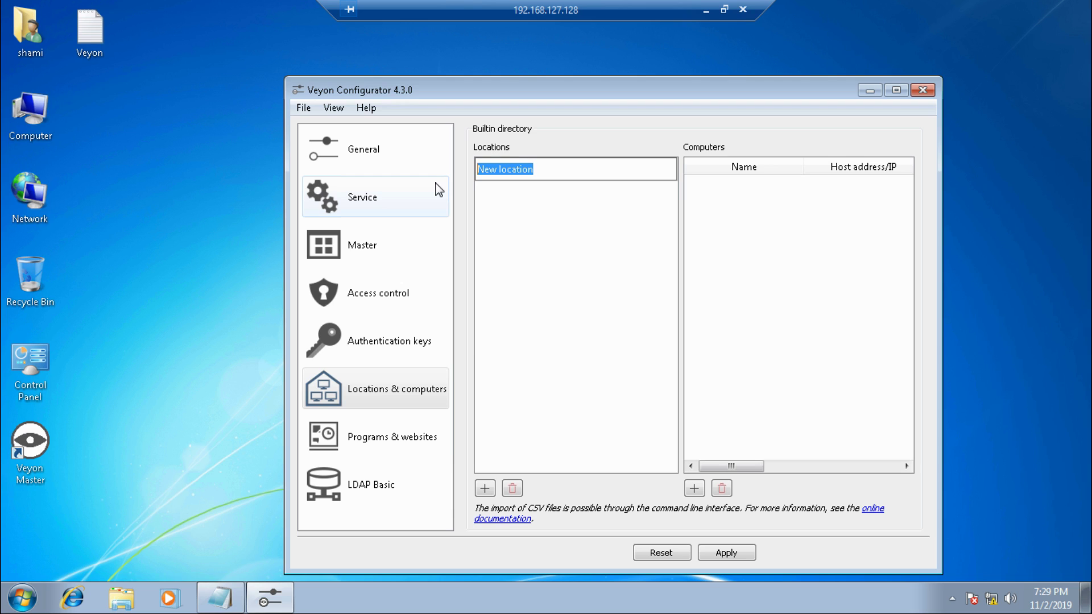
type("Local")
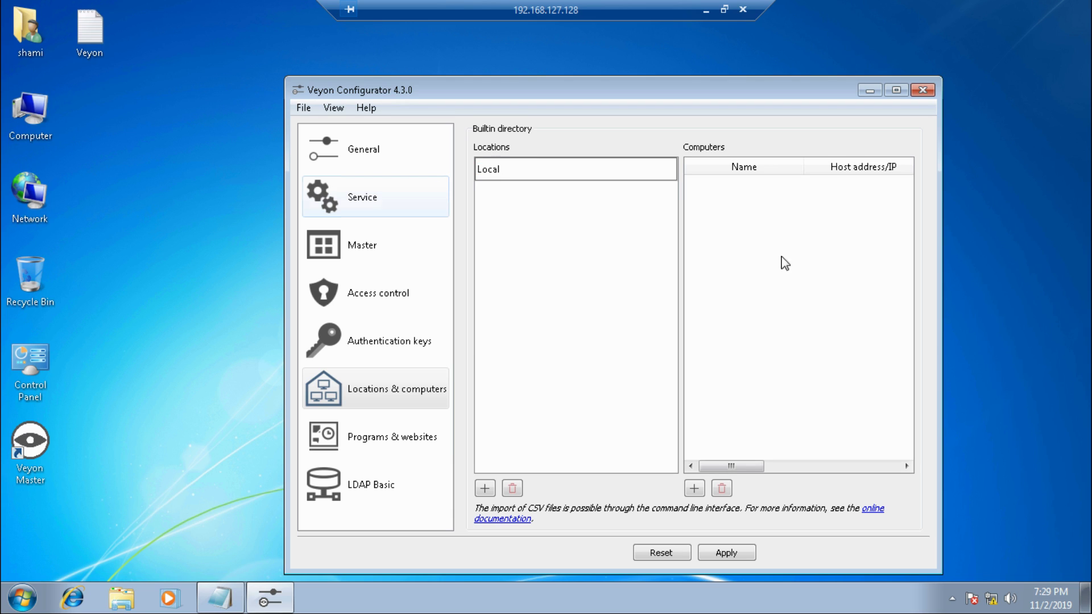
left_click(784, 262)
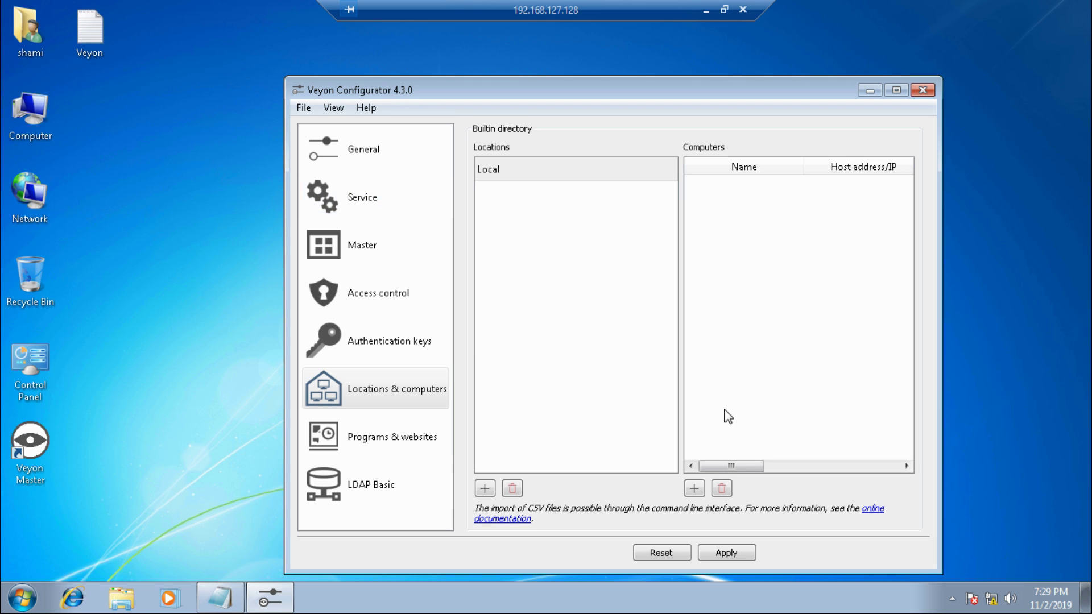
Step: Add computer shamivm3 with host address shamivm3 to Local and apply the settings
left_click(694, 488)
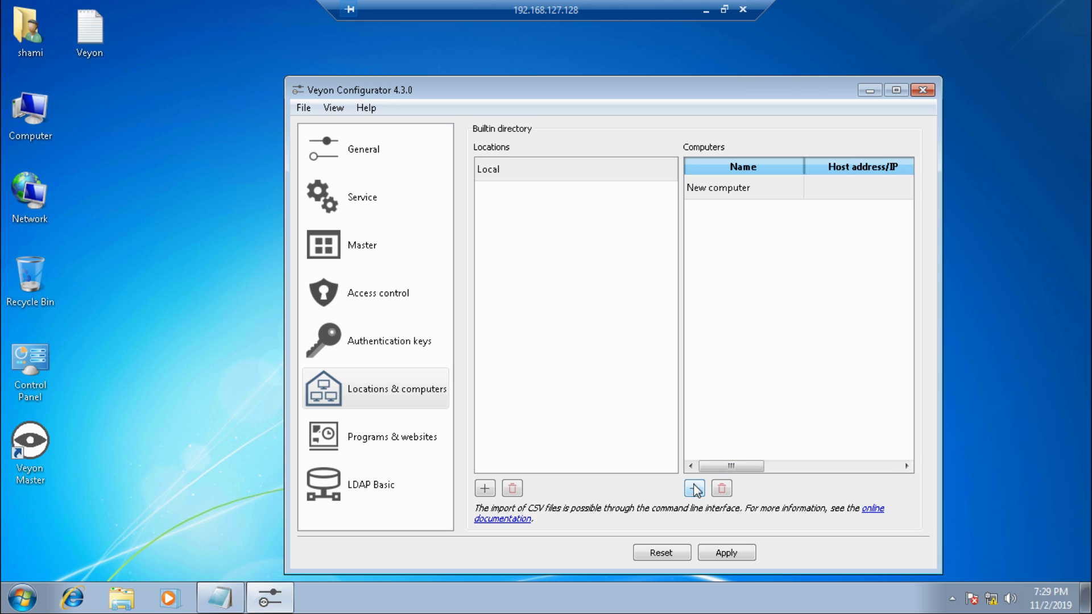
double_click(731, 189)
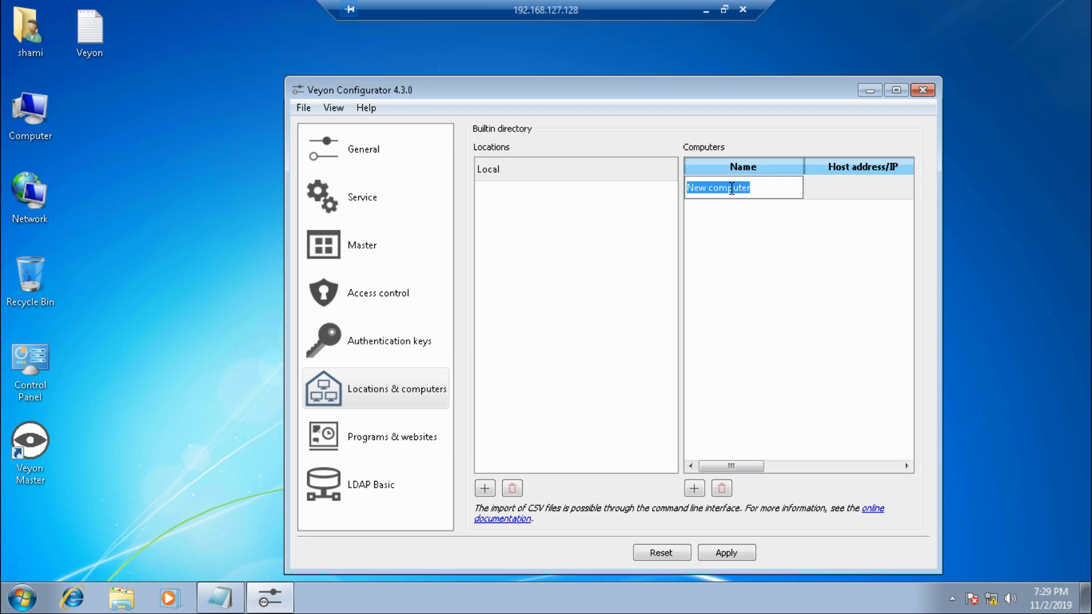
type("shamivm3")
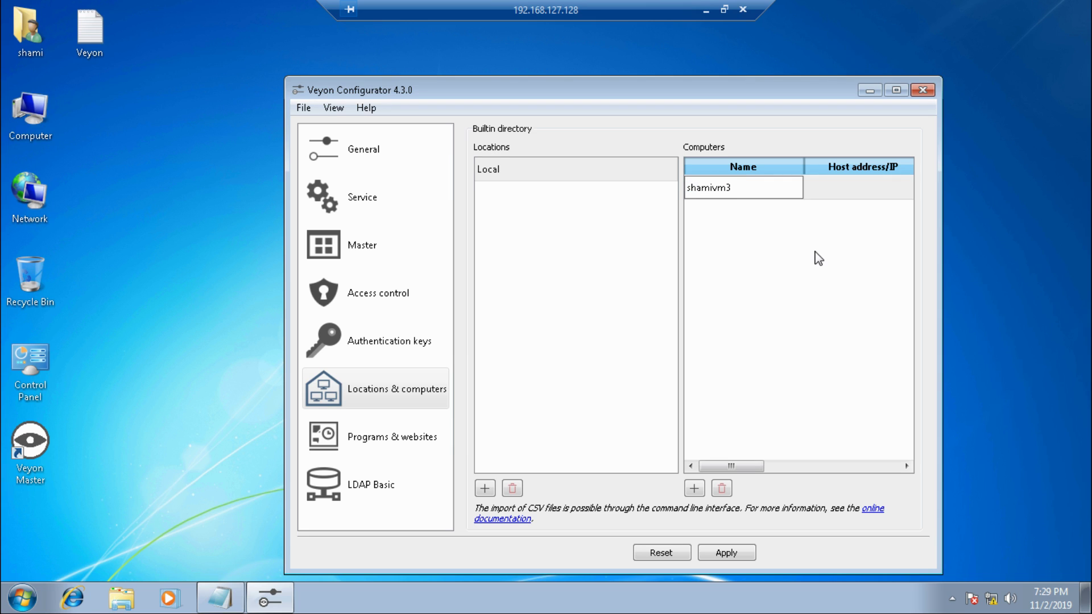
key("Return")
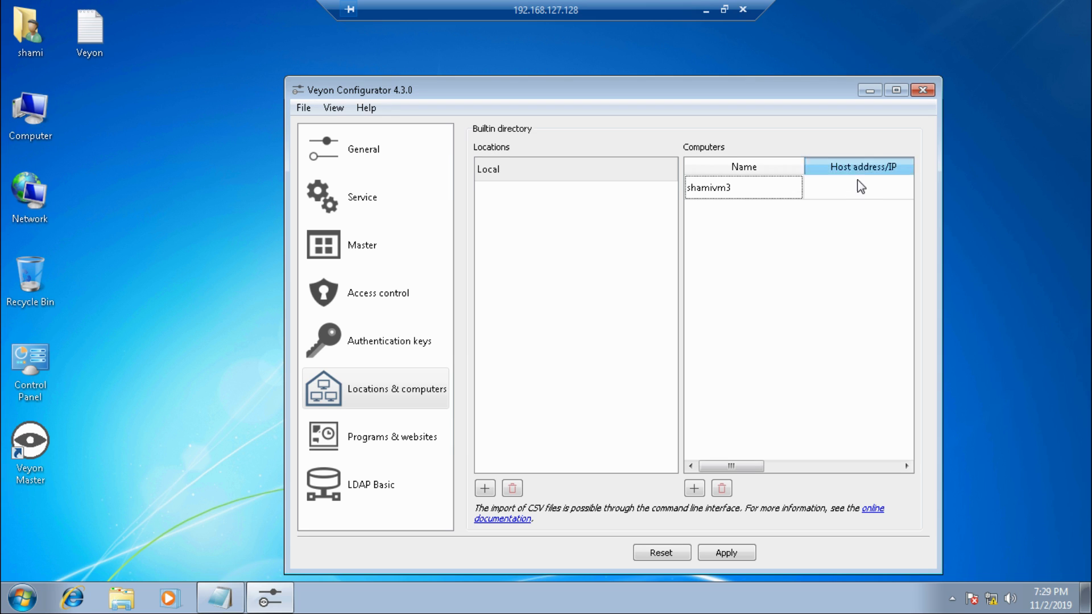
double_click(853, 188)
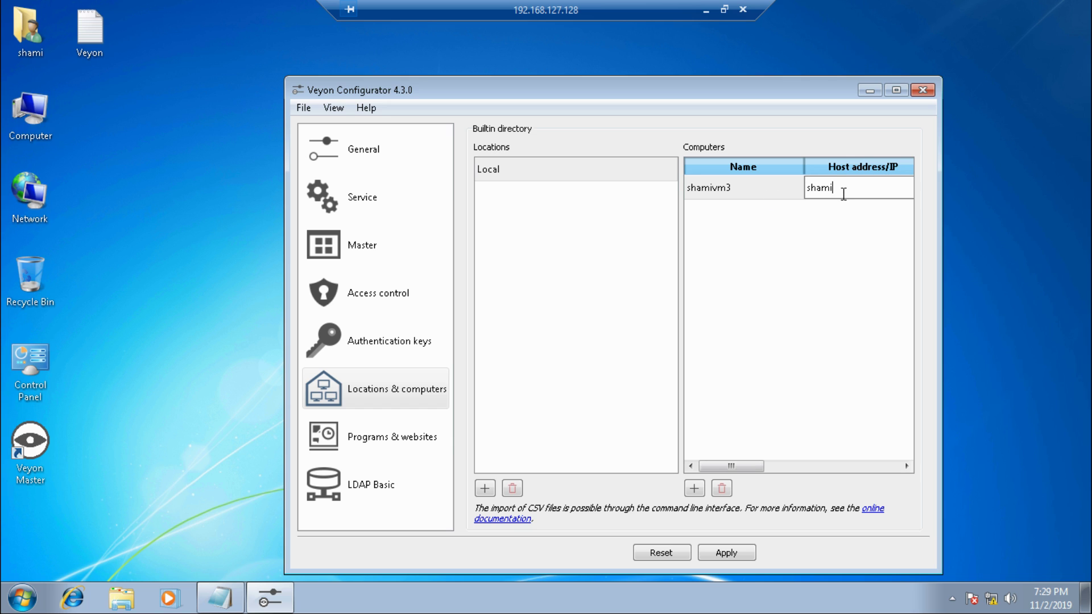
type("shamivm3")
key("Tab")
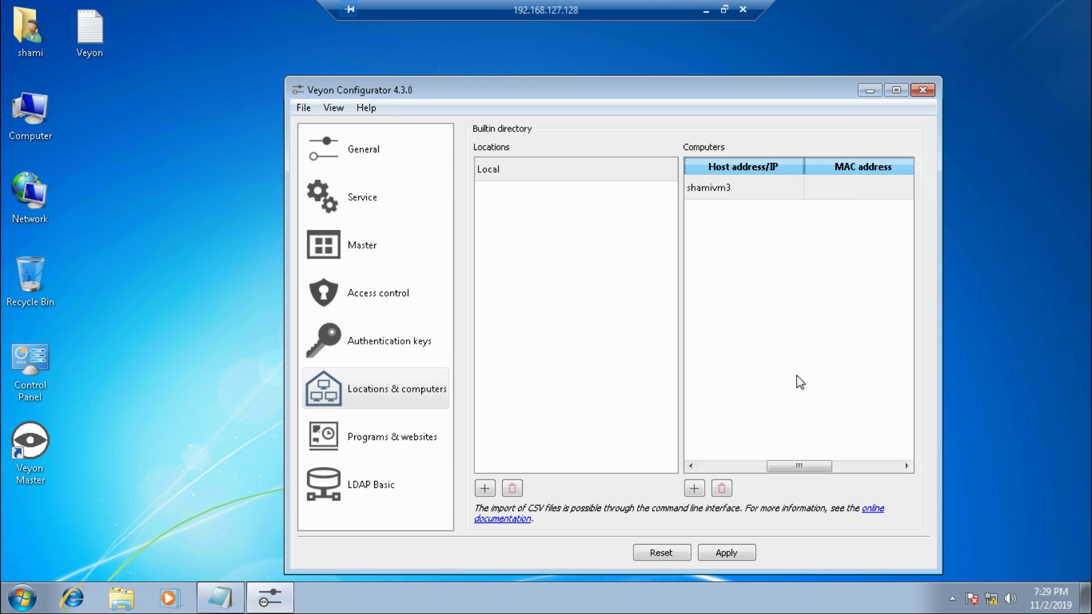
left_click(731, 465)
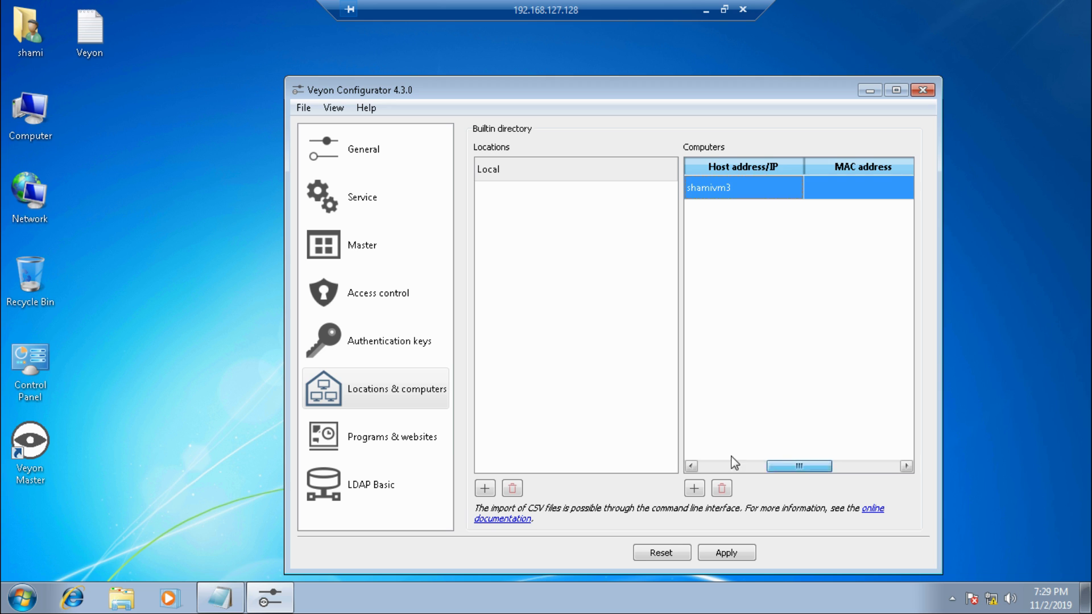
left_click(731, 555)
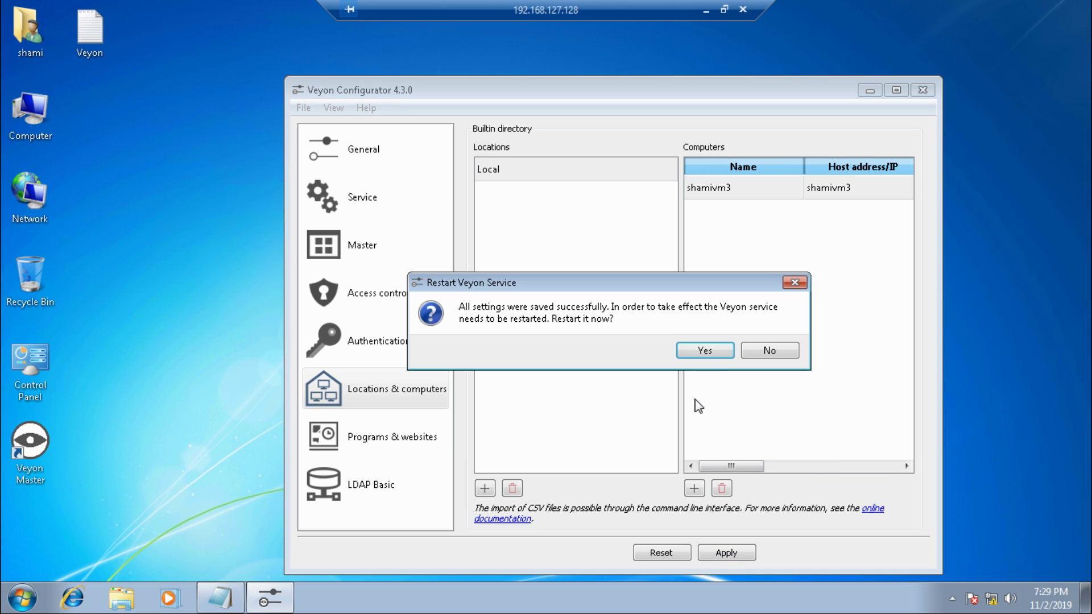
Step: Restart the Veyon service, then minimise the remote session to show the host desktop
left_click(705, 349)
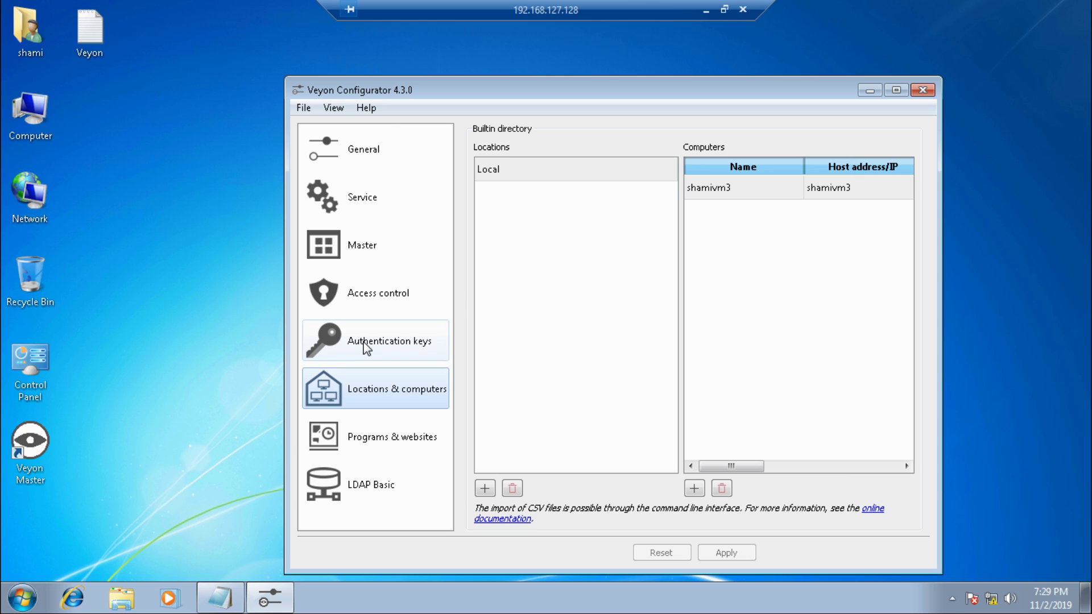
left_click(385, 325)
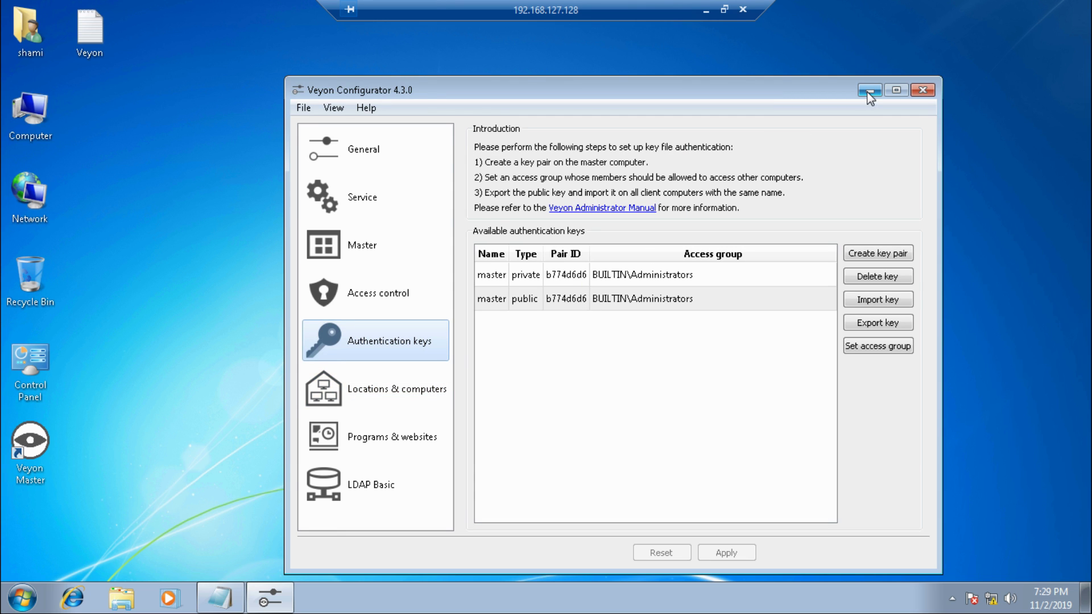
left_click(706, 11)
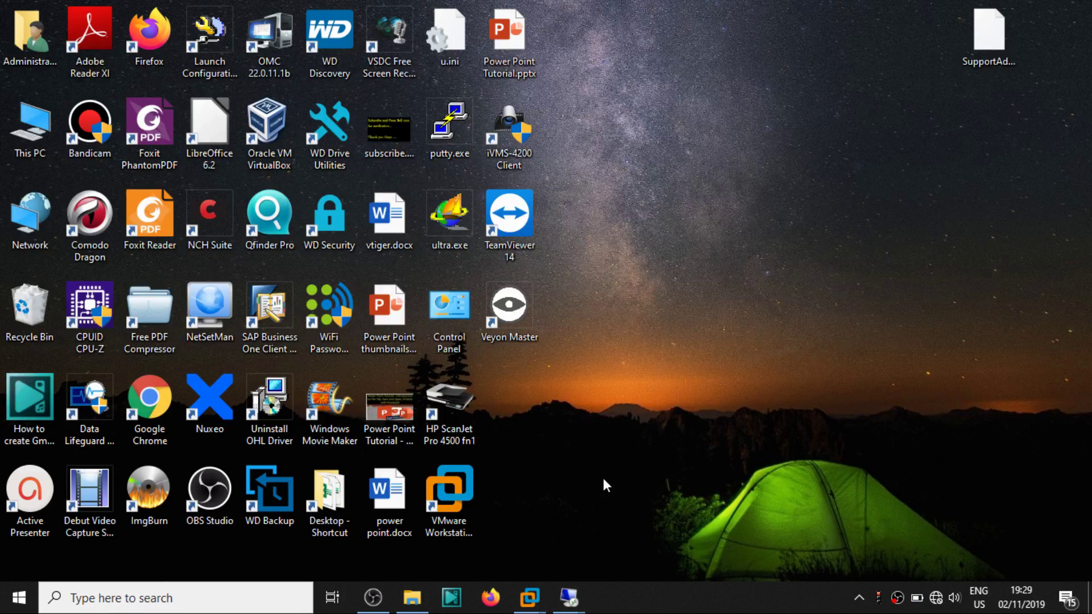
Step: Restore the shamivm3 session and launch veyon-4.3.0.0-win64-setup, allowing it through UAC
left_click(649, 518)
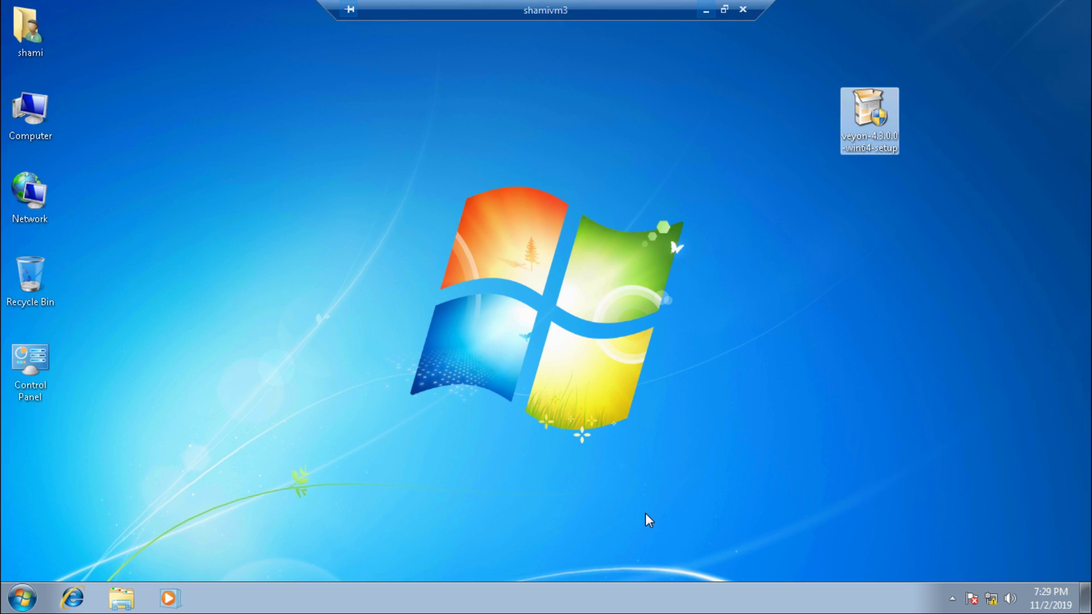
right_click(638, 275)
left_click(683, 312)
left_click(880, 128)
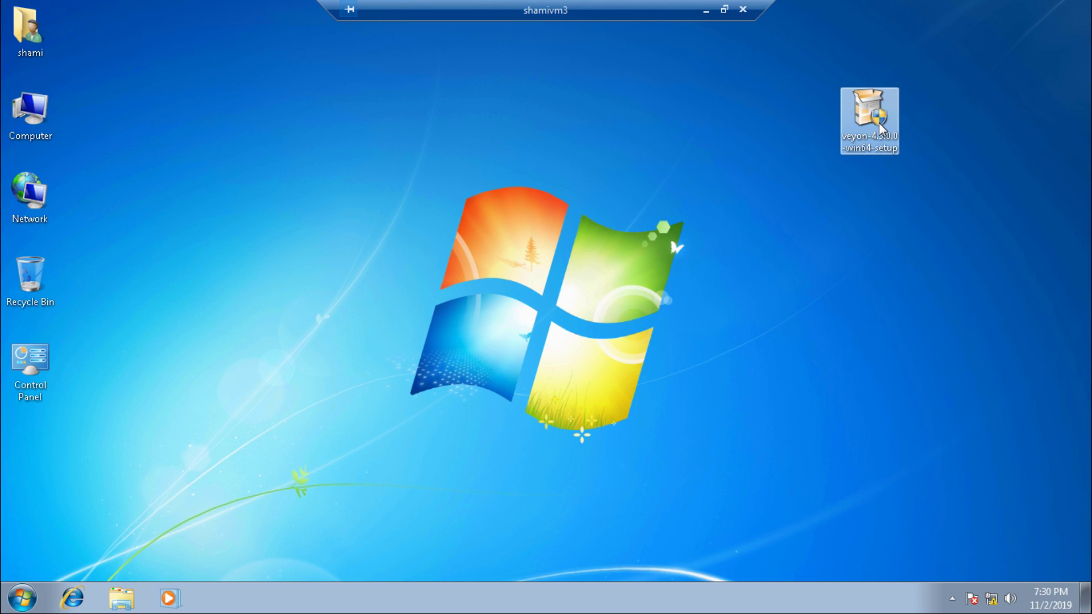
double_click(880, 128)
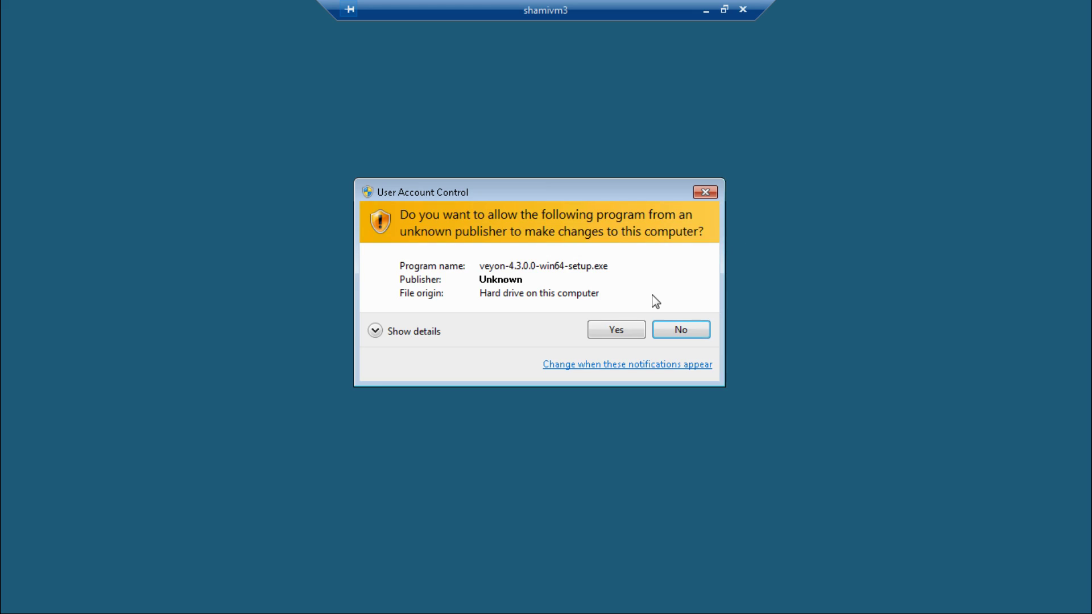
left_click(634, 335)
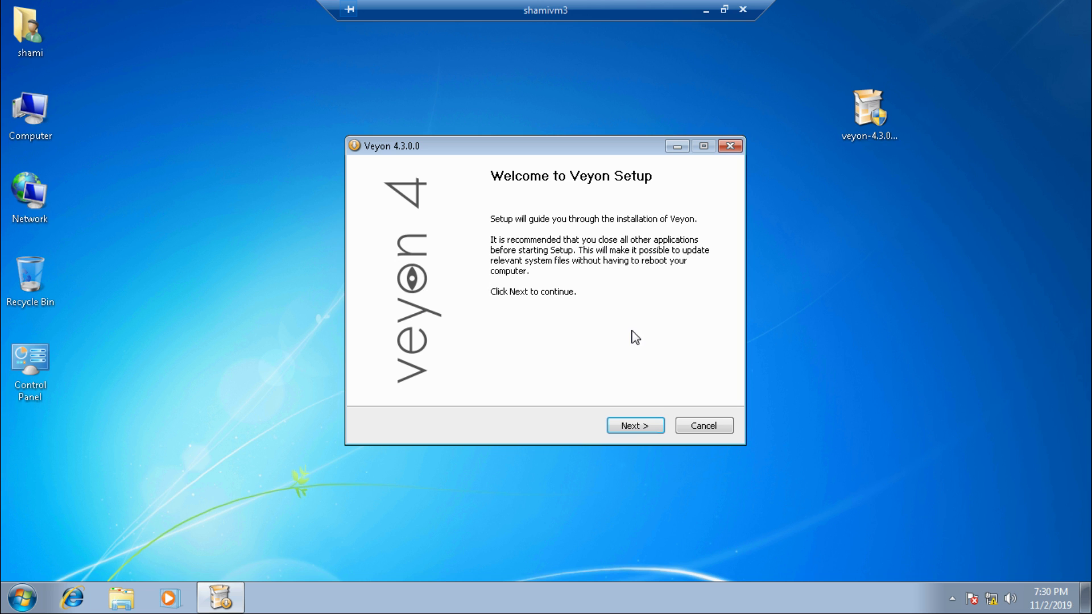
Step: Install Veyon 4.3.0.0 in the default folder without the Veyon Master component
left_click(631, 428)
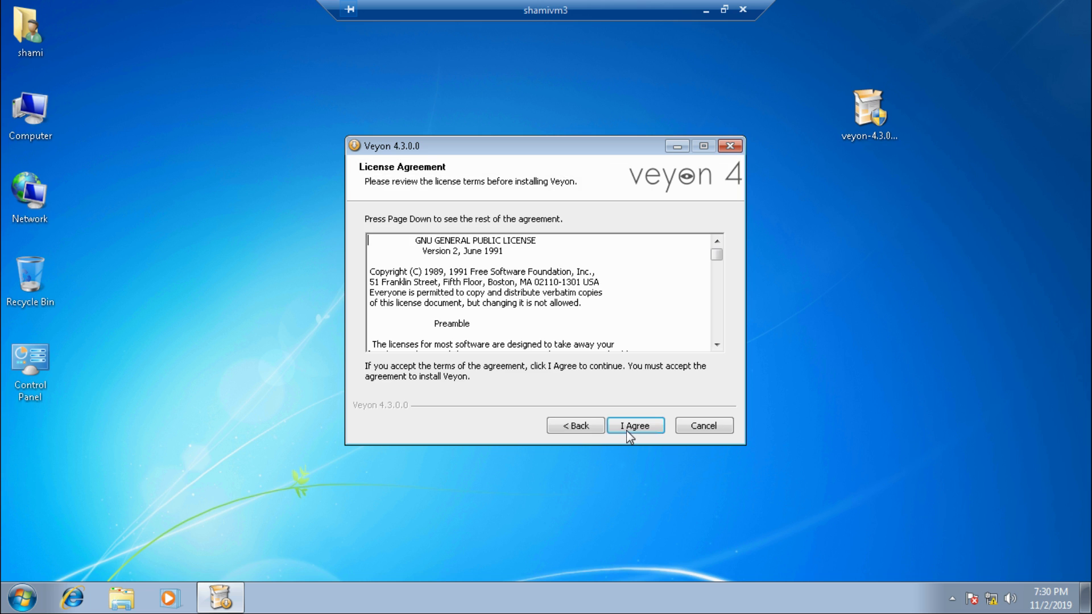
left_click(631, 428)
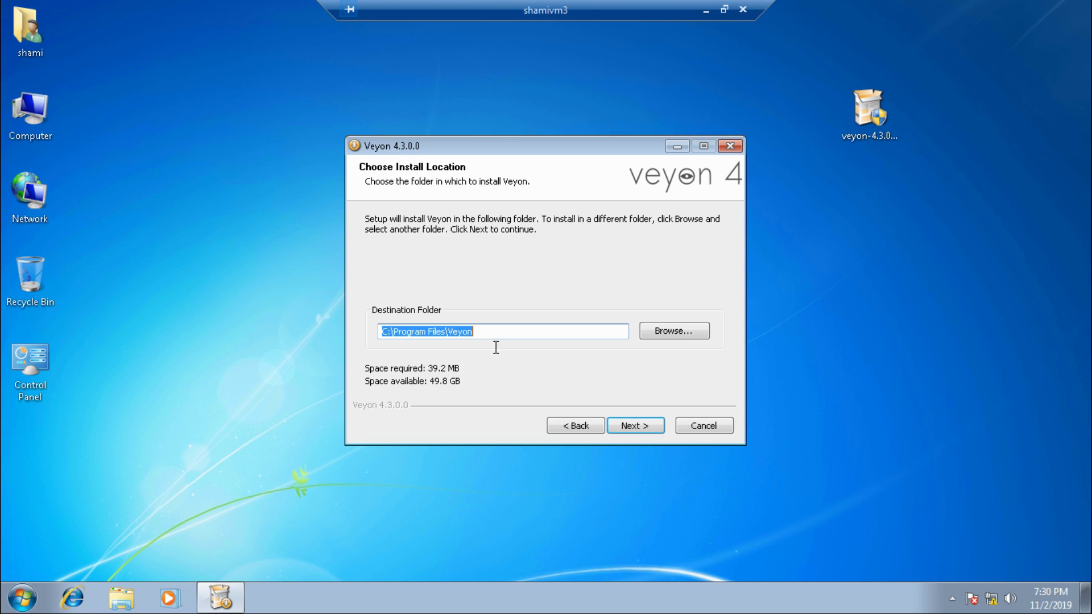
left_click(630, 429)
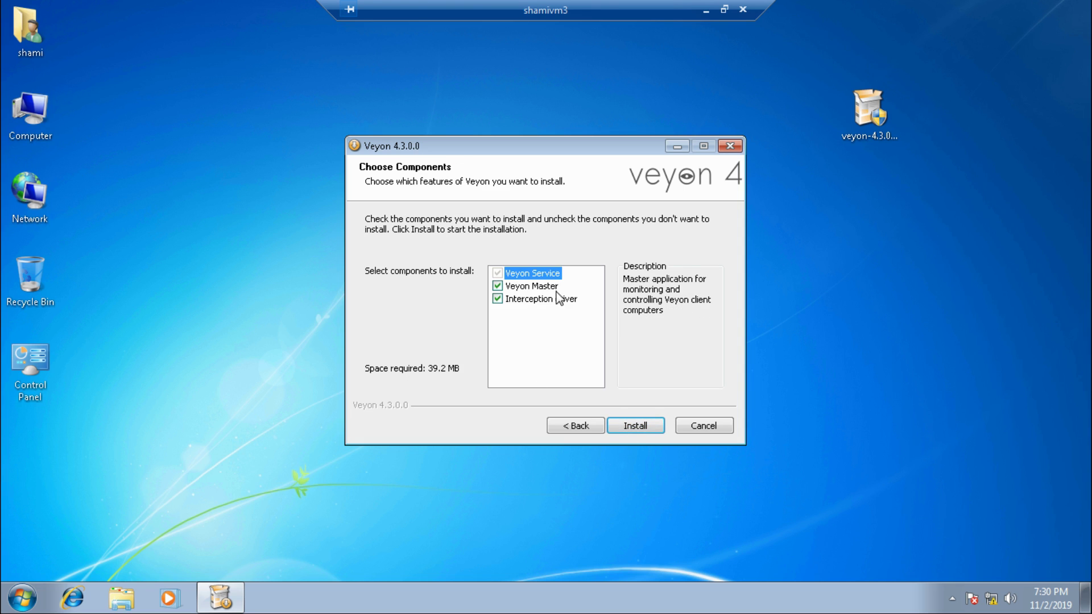
left_click(497, 286)
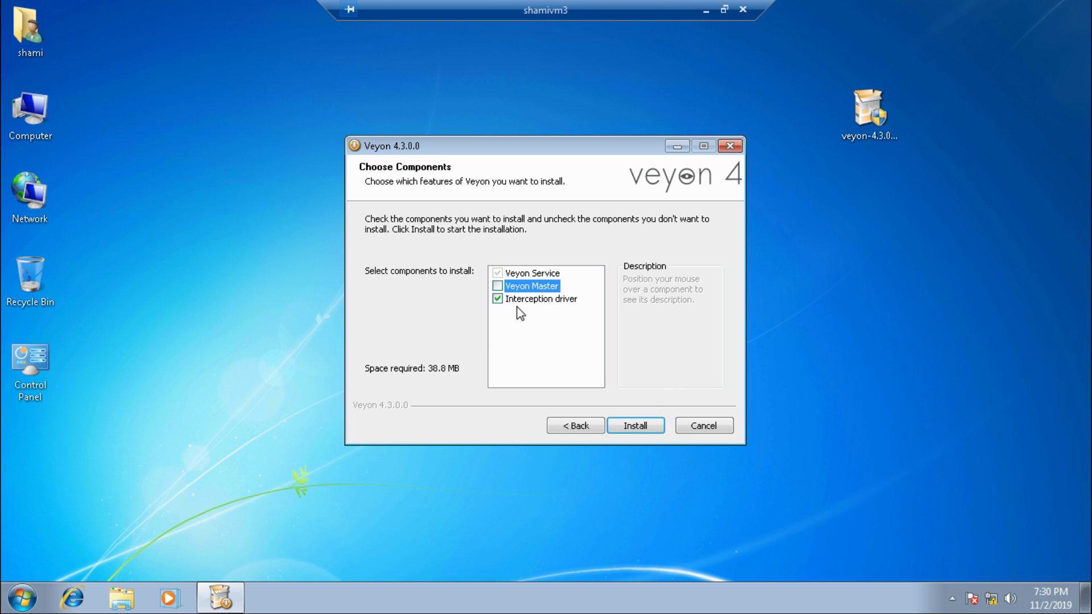
left_click(641, 430)
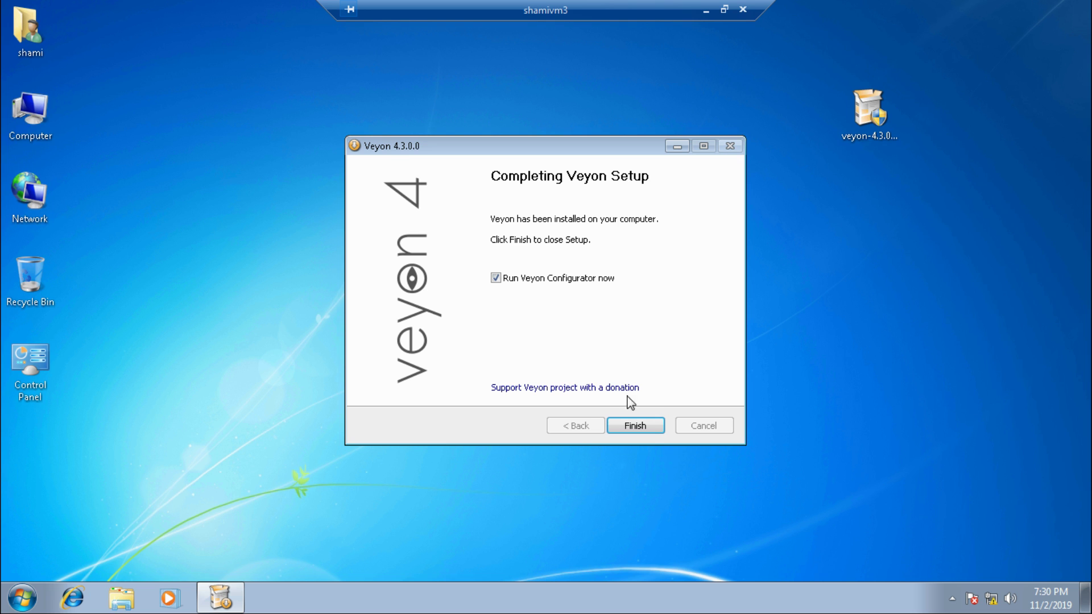
left_click(646, 425)
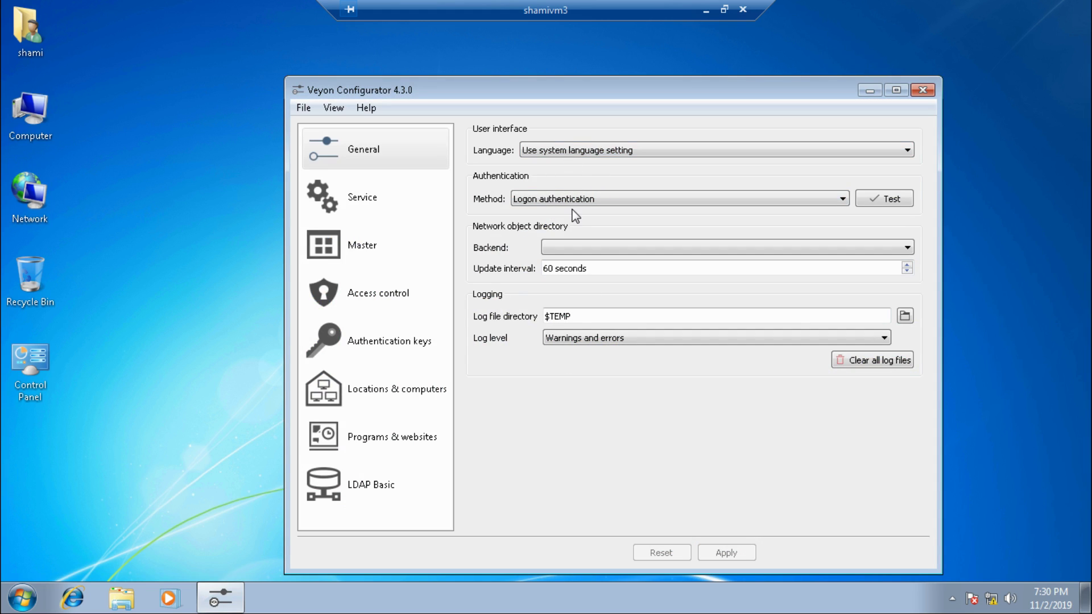
Step: Set the authentication method to Key file authentication and the directory backend to Builtin
left_click(569, 200)
left_click(571, 222)
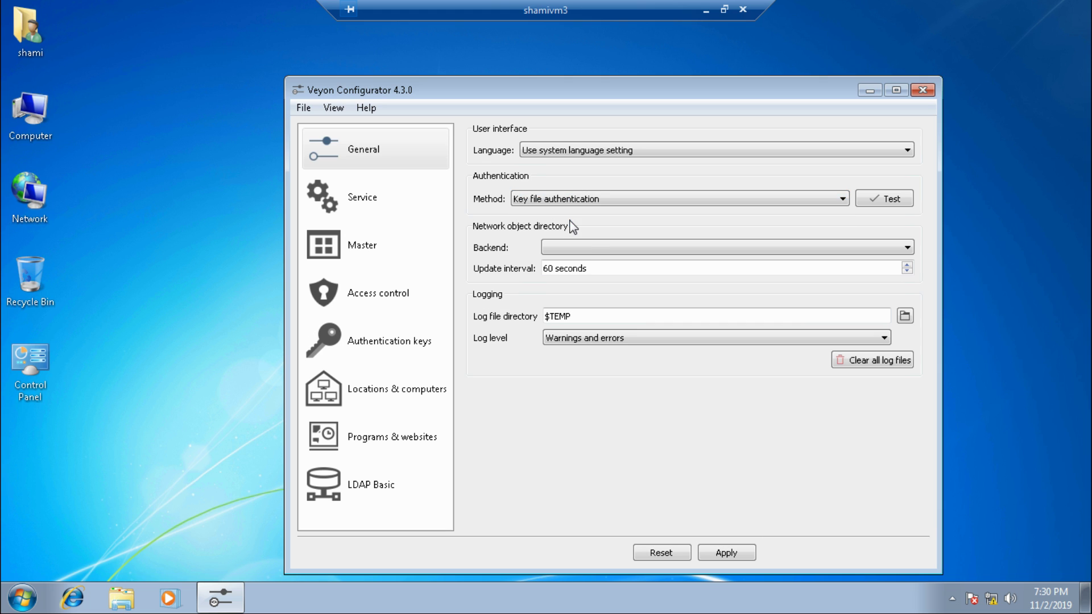
left_click(591, 248)
left_click(591, 254)
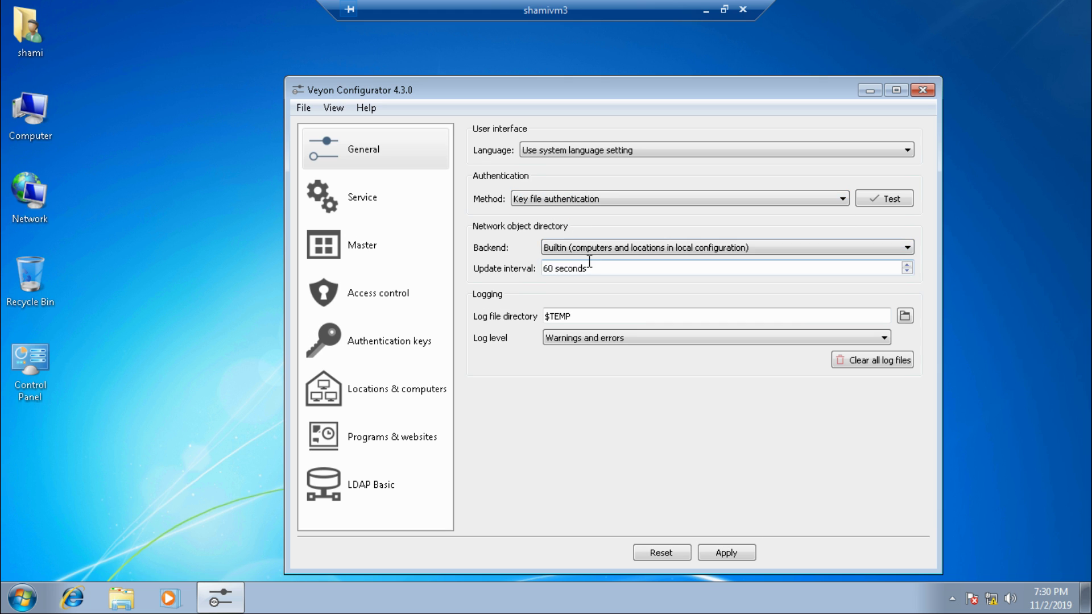
Step: Enable remote-connection notifications and the Builtin VNC server (UltraVNC), then go to Master's Access control page
left_click(374, 207)
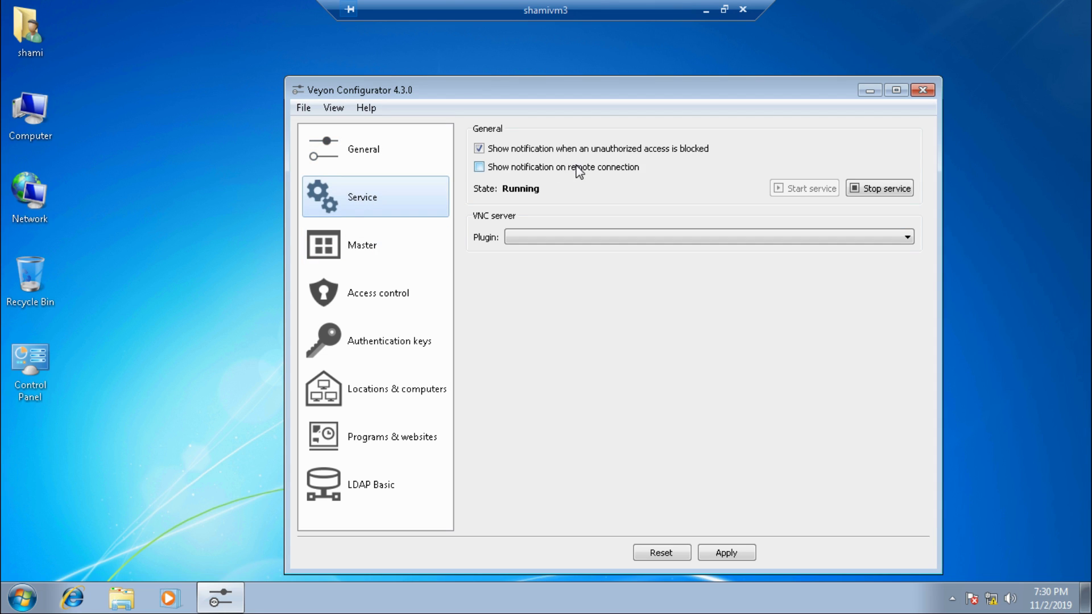
left_click(556, 169)
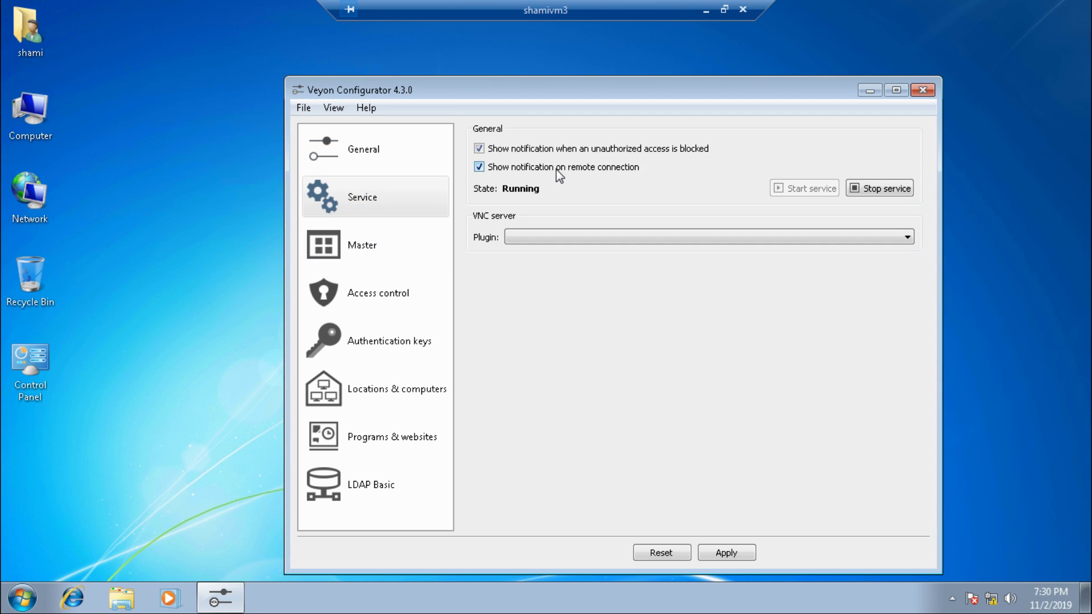
left_click(614, 238)
left_click(619, 252)
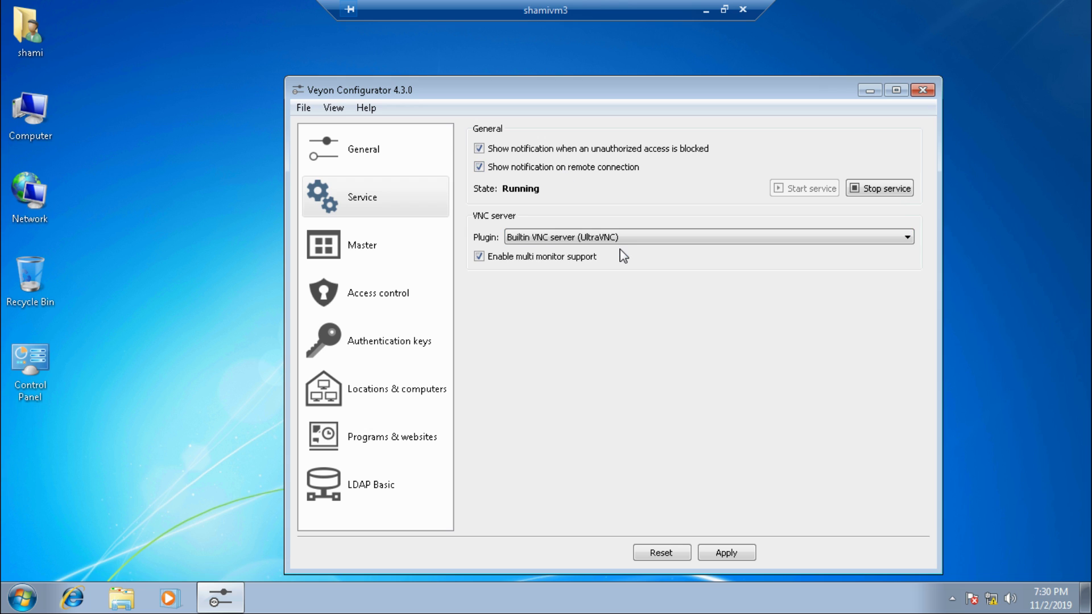
left_click(406, 244)
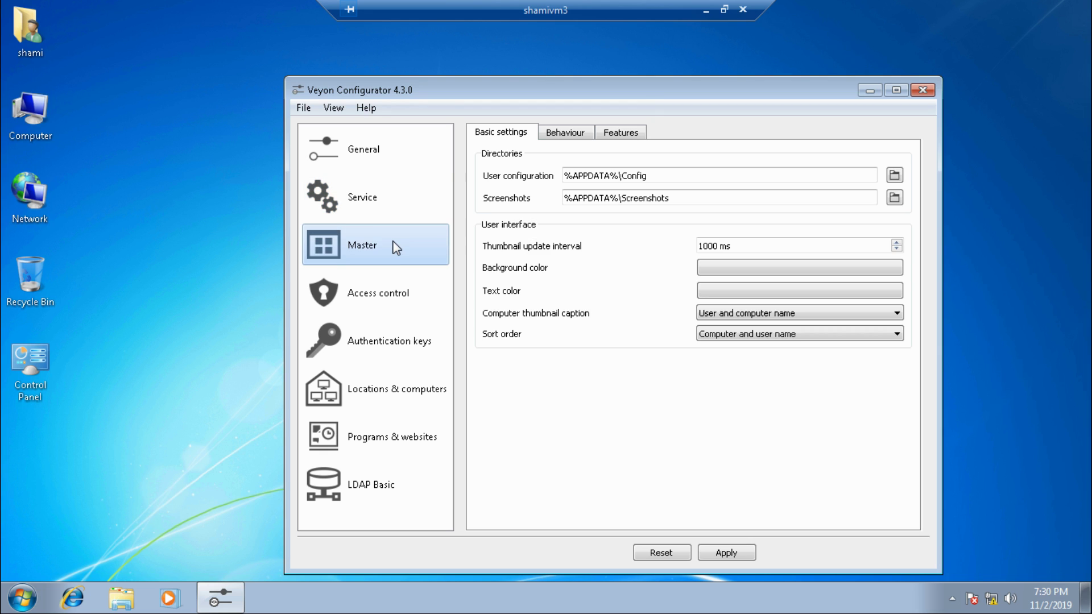
left_click(396, 291)
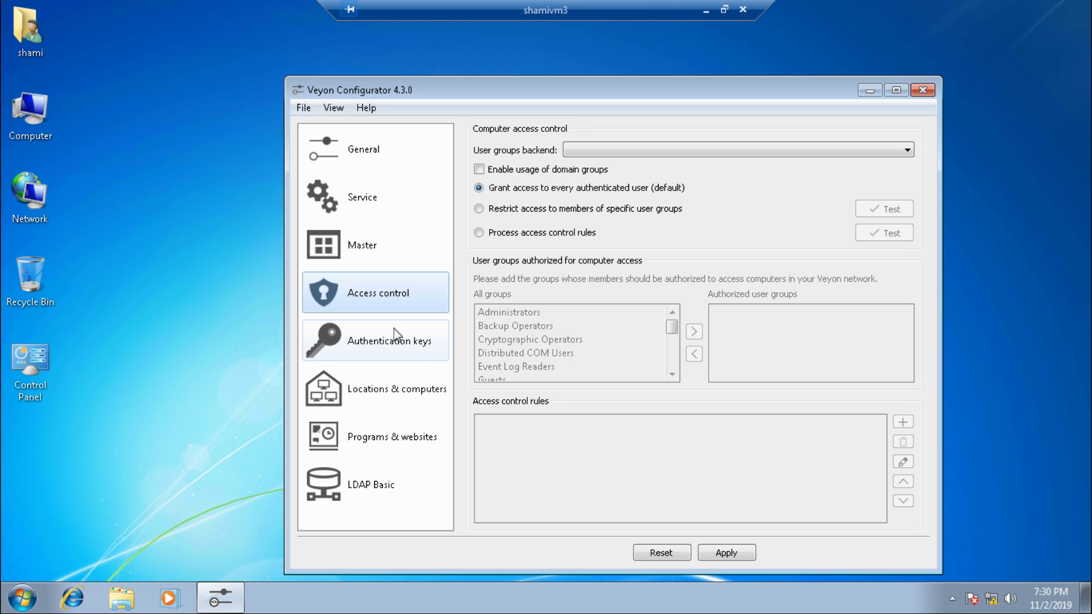
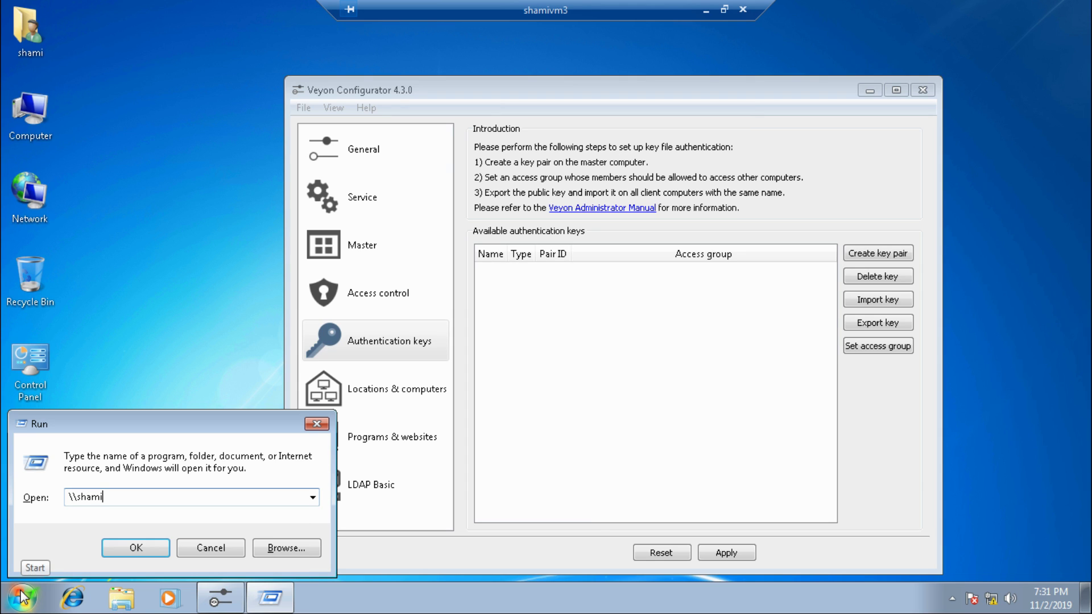
Step: Open the remote computer's shared Users > Public folder in Explorer
type("ivm3")
key("Return")
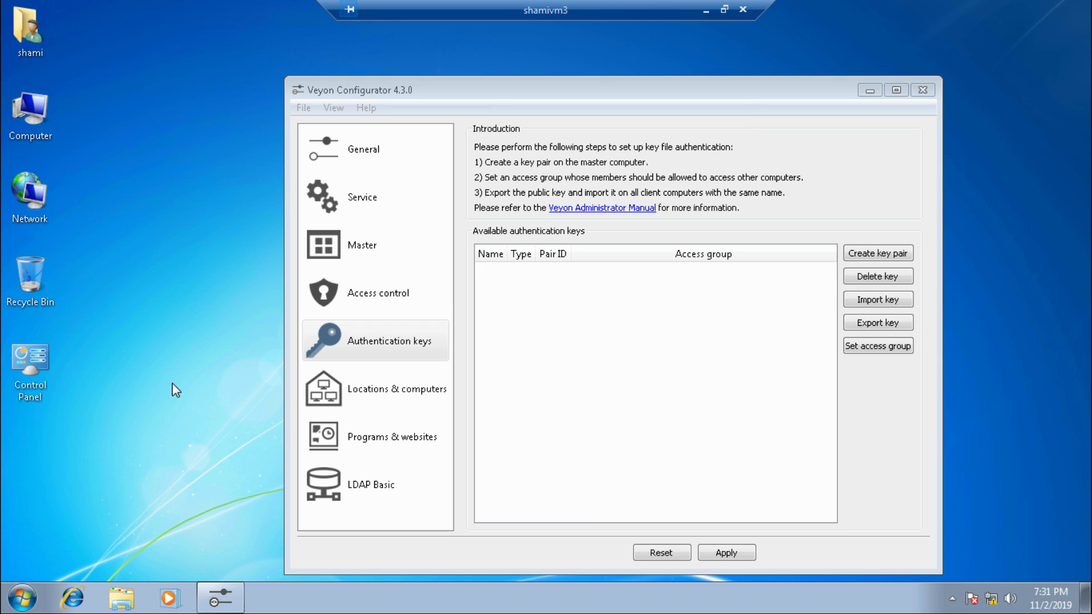
right_click(185, 293)
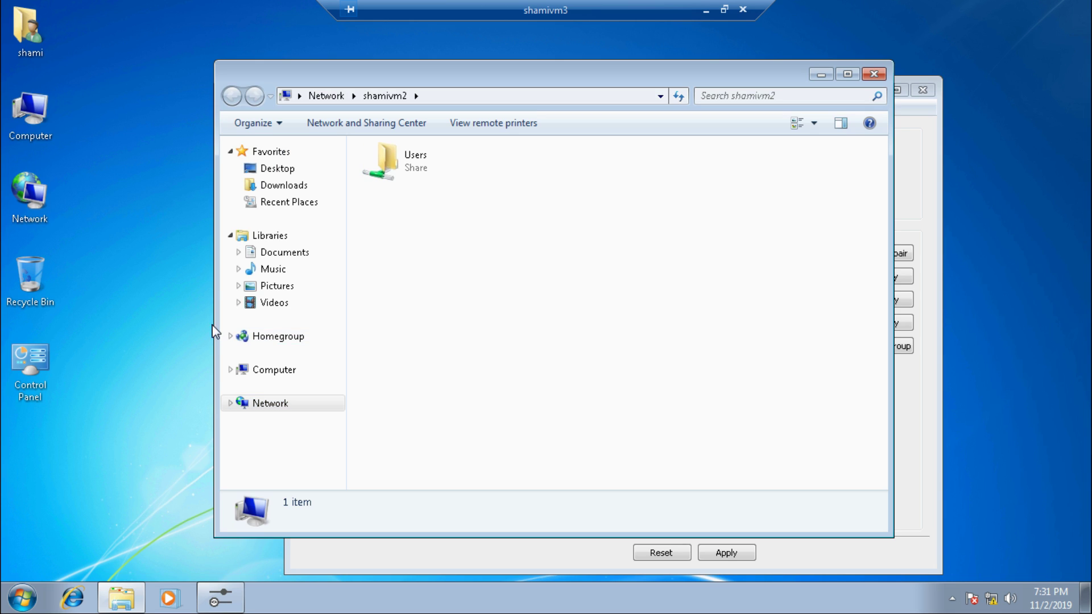
double_click(425, 164)
double_click(415, 170)
Step: Copy master_public_key.pem from the Public folder
left_click(428, 271)
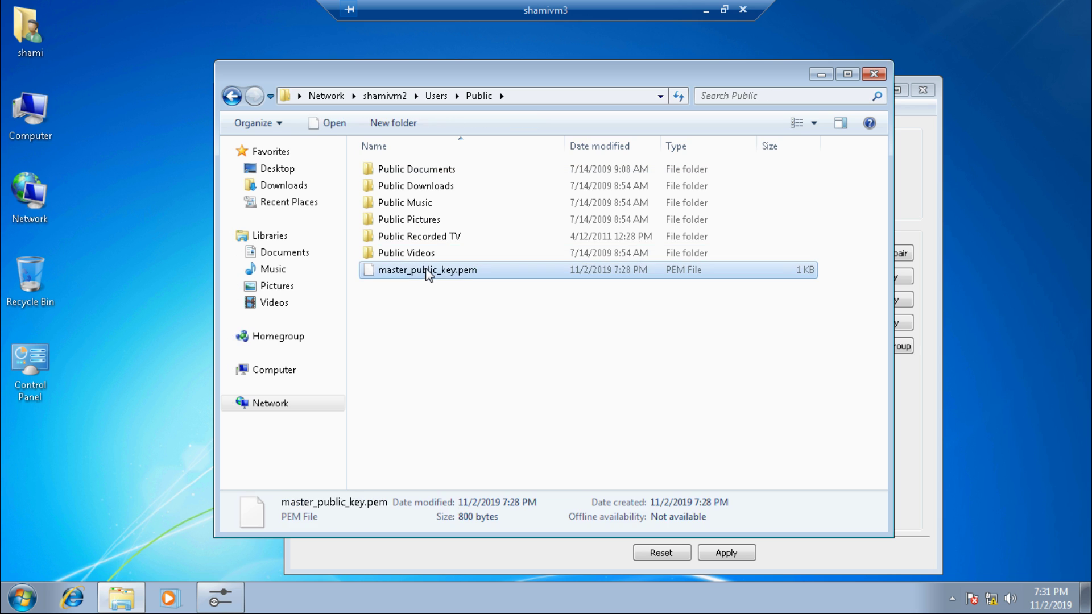
right_click(427, 271)
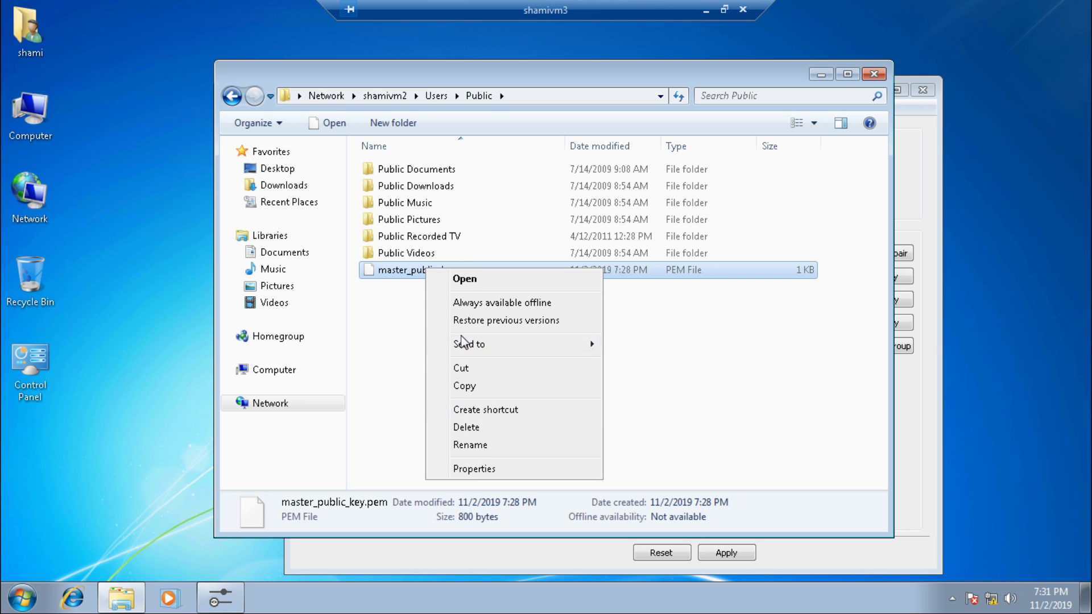
mouse_move(465, 350)
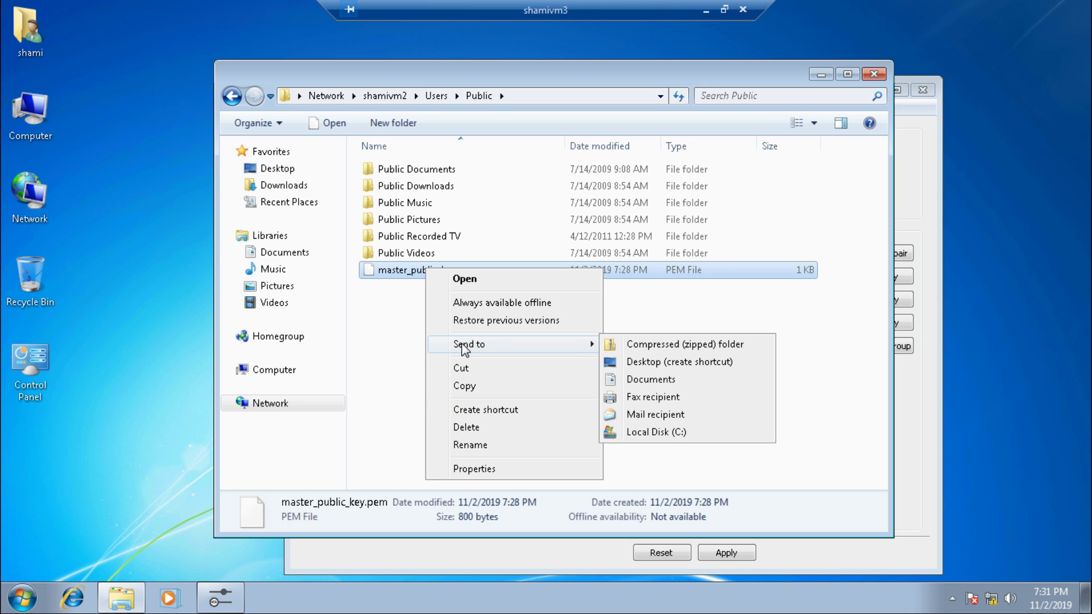
left_click(470, 389)
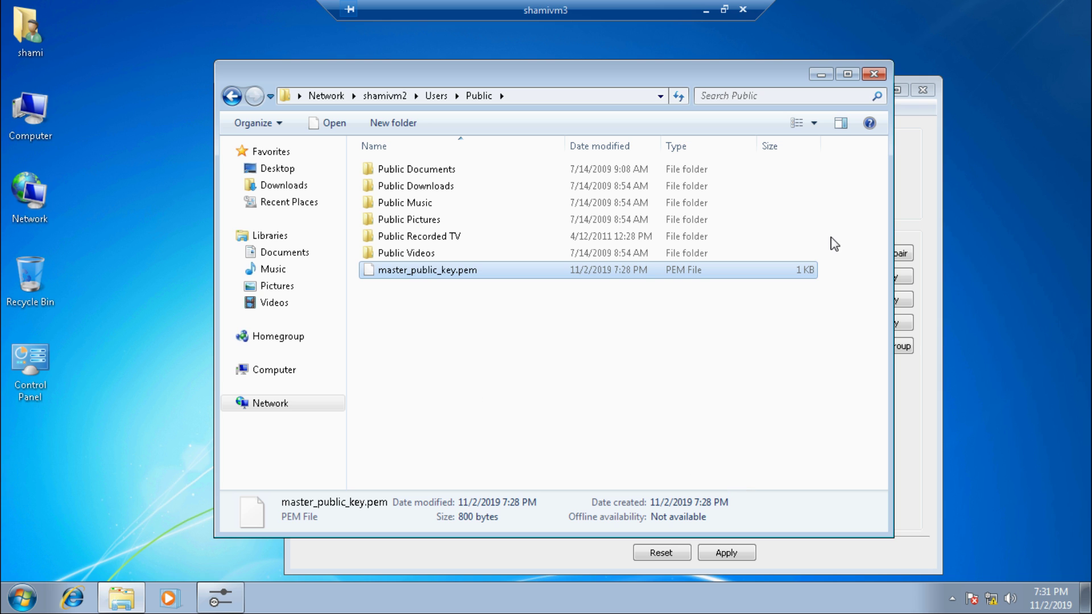
Step: Close Explorer and paste master_public_key.pem onto the desktop
left_click(874, 74)
left_click(178, 170)
right_click(177, 170)
left_click(224, 238)
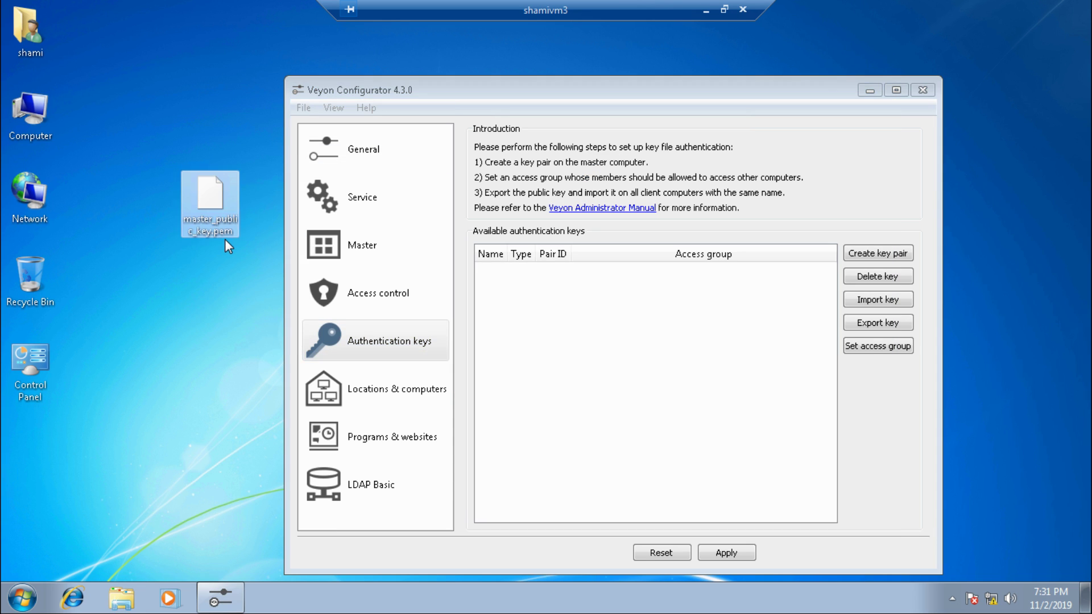
Step: Import Desktop\master_public_key.pem into Veyon Configurator under the key name master
left_click_drag(224, 234, 90, 71)
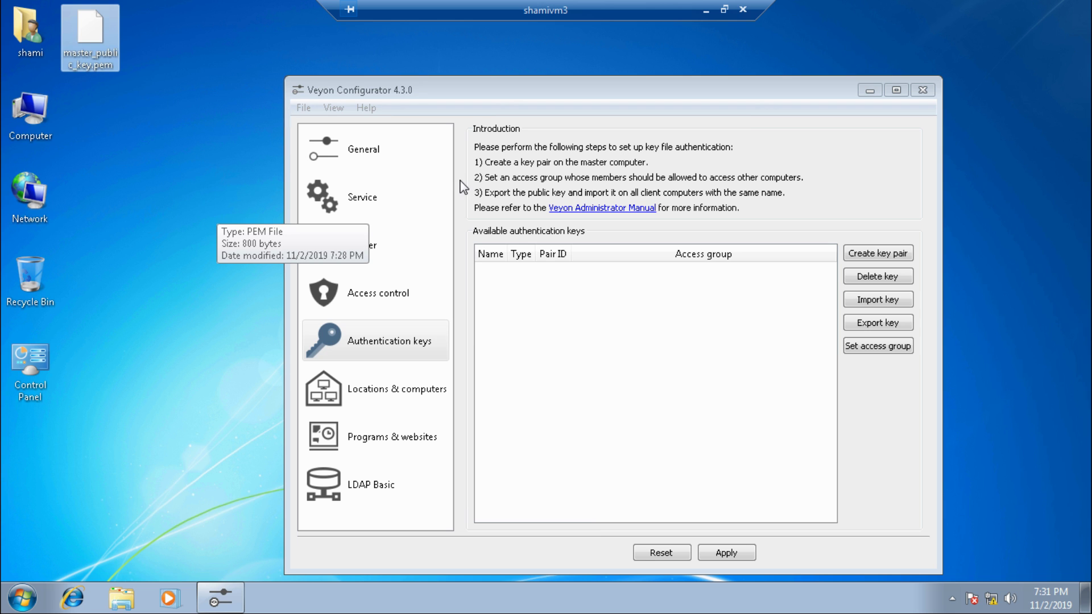
left_click(681, 326)
left_click(858, 299)
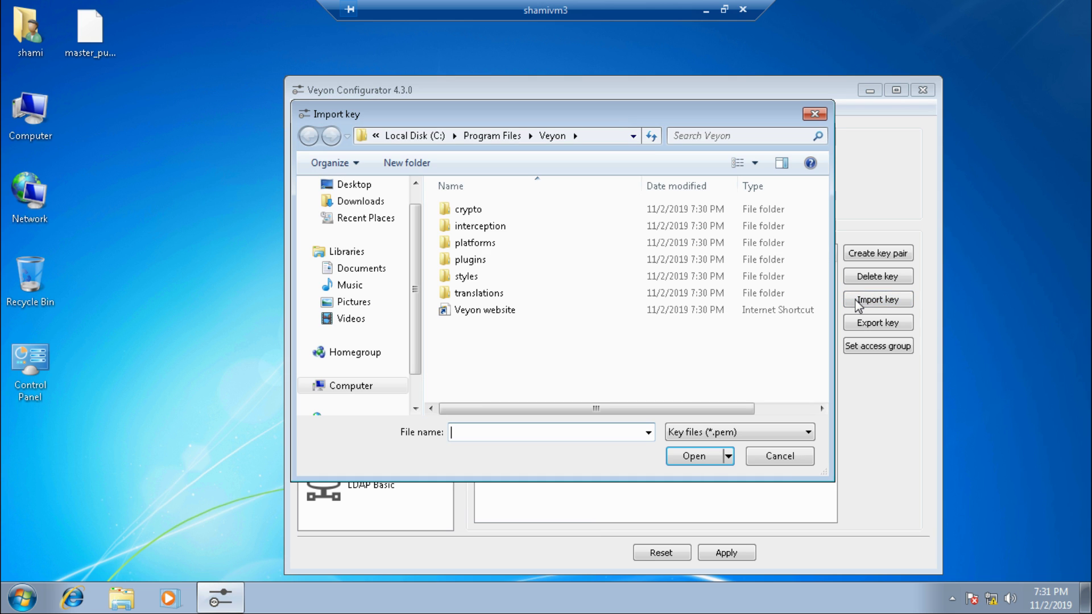
scroll(416, 252, "up", 1)
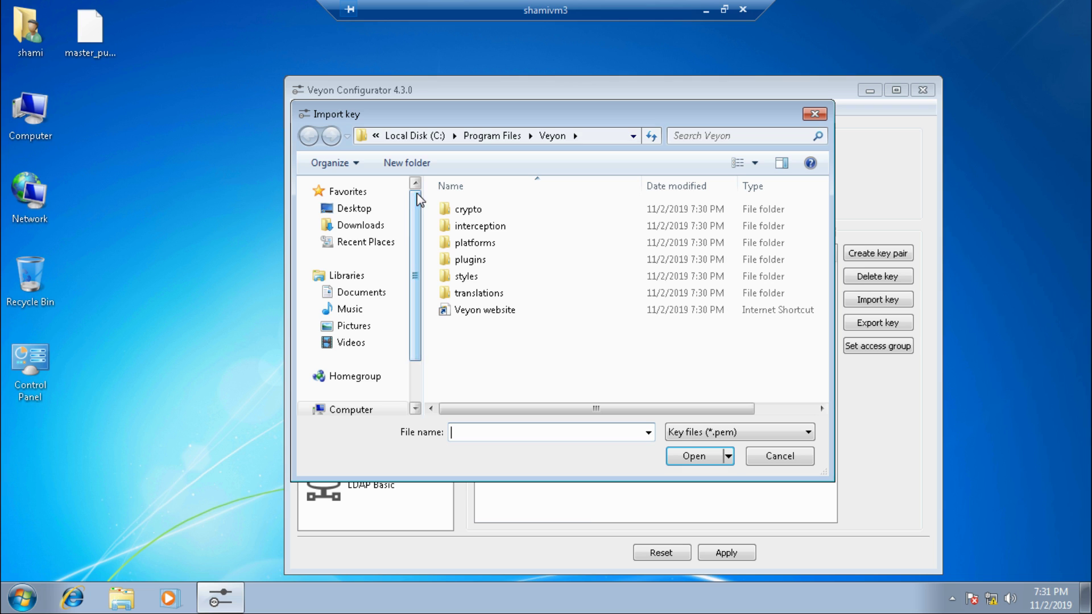
left_click(348, 208)
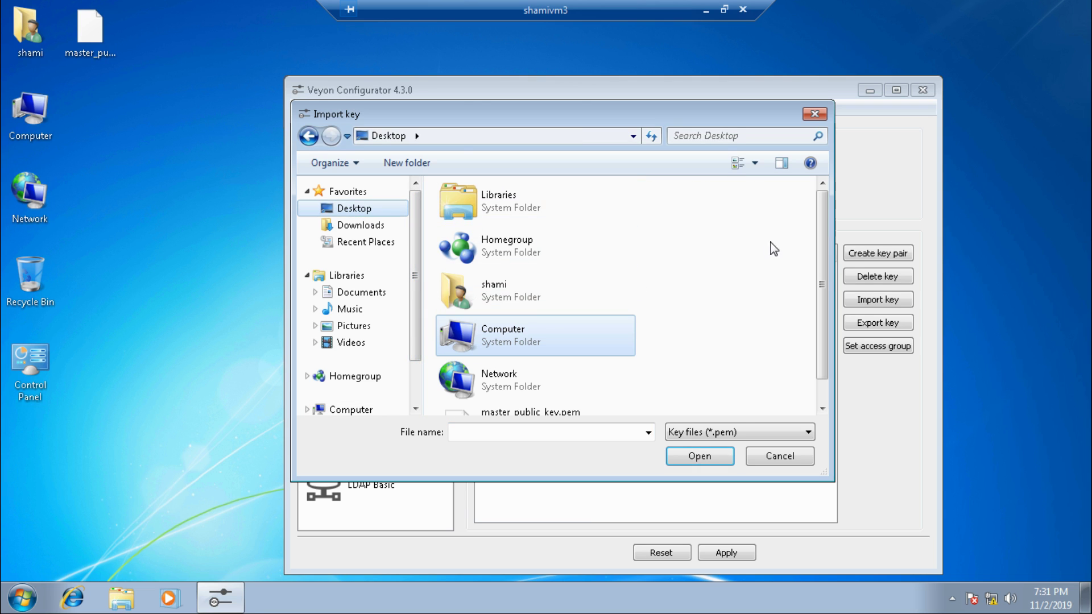
scroll(822, 296, "down", 1)
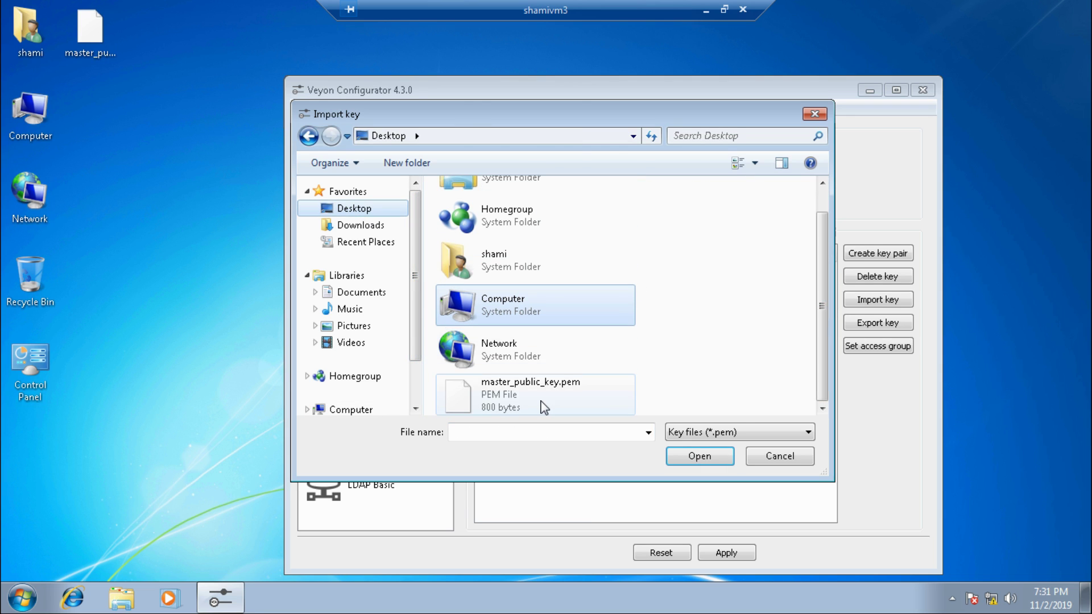
double_click(539, 404)
left_click(690, 353)
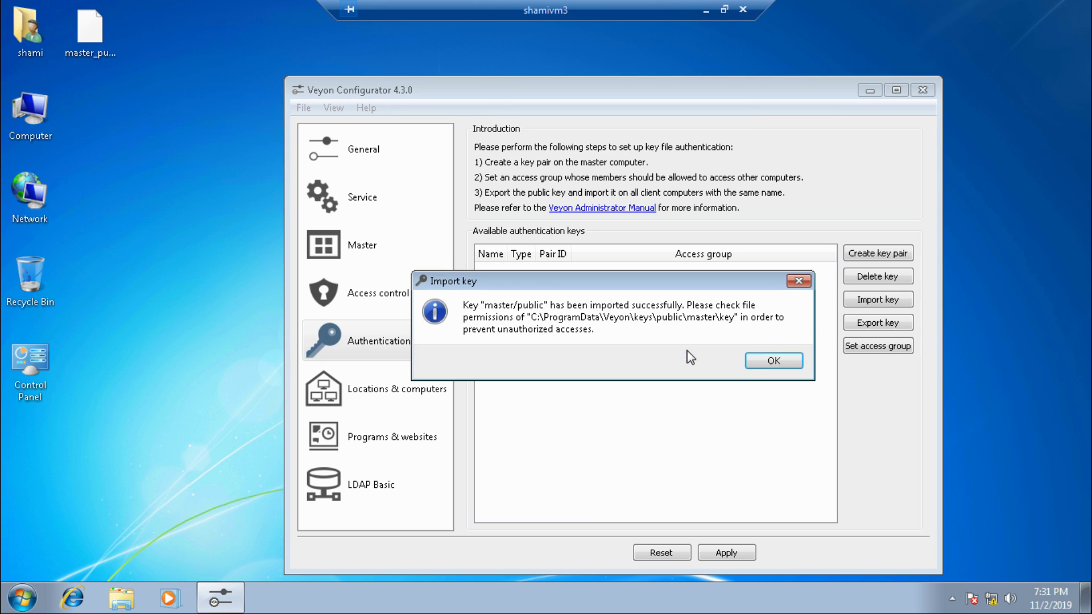
left_click(772, 359)
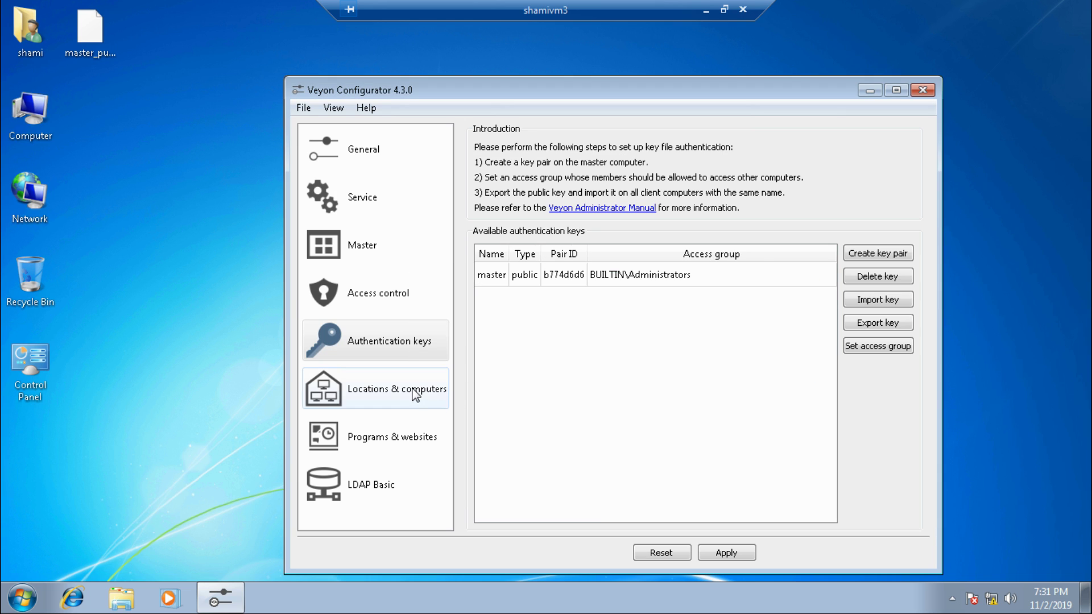
Step: Apply the configuration, restart the Veyon service, and close the Configurator
left_click(415, 390)
left_click(409, 436)
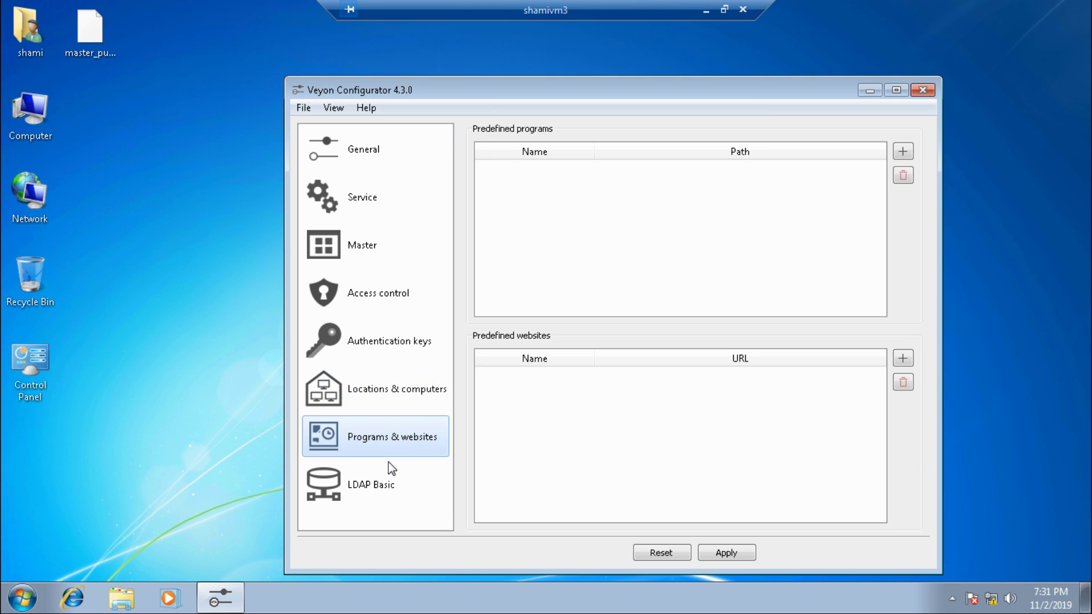
left_click(390, 483)
left_click(738, 553)
left_click(708, 349)
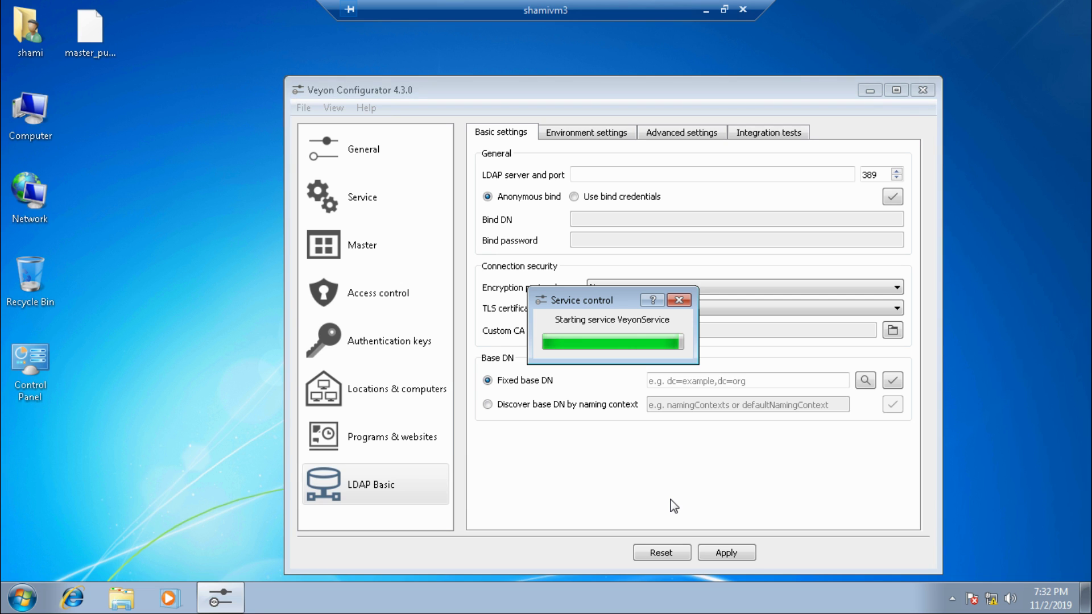
left_click(922, 90)
right_click(582, 154)
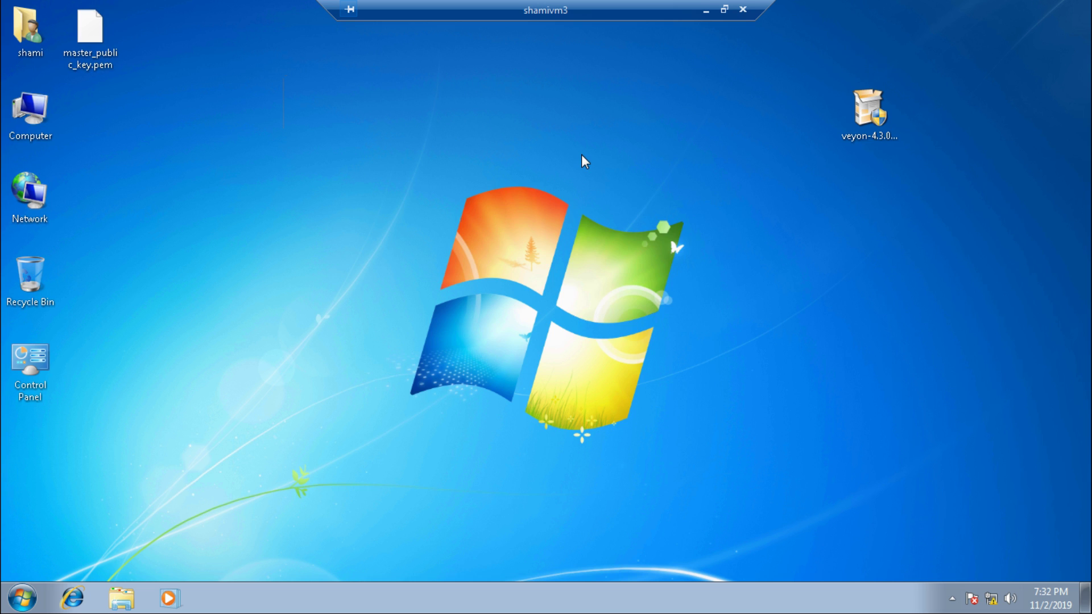
Step: Refresh the desktop and resize and reposition the shamivm3 session window
left_click(631, 200)
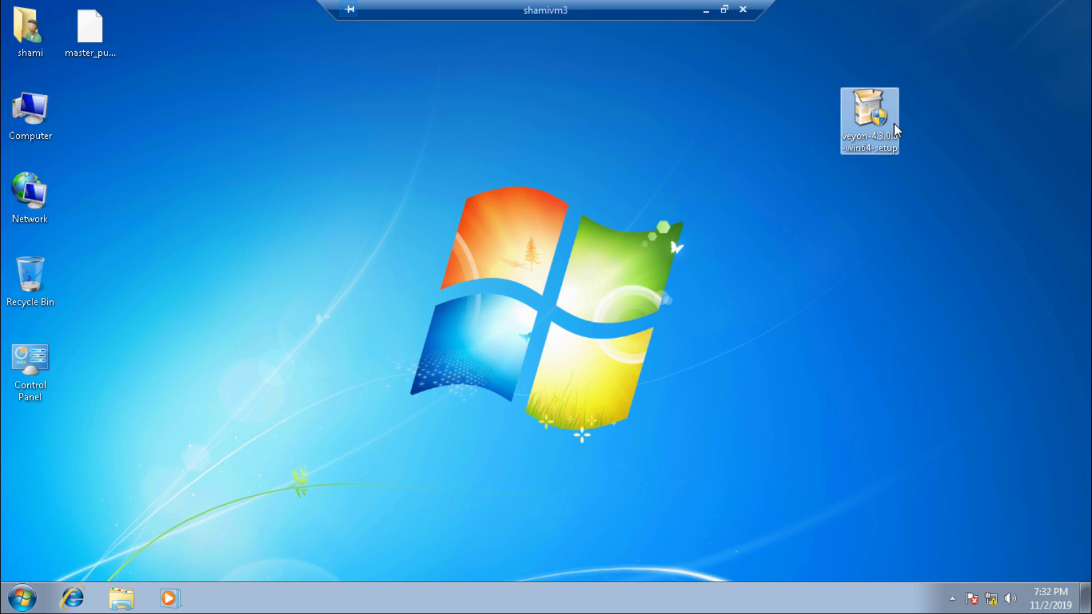
left_click_drag(891, 110, 977, 233)
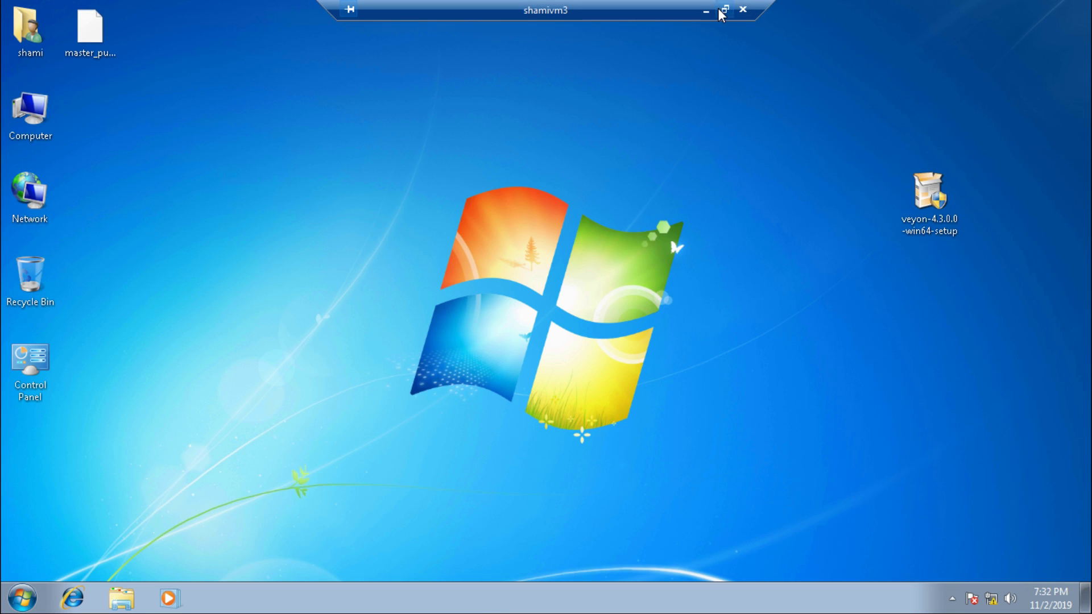
left_click(724, 9)
left_click_drag(449, 2, 663, 1)
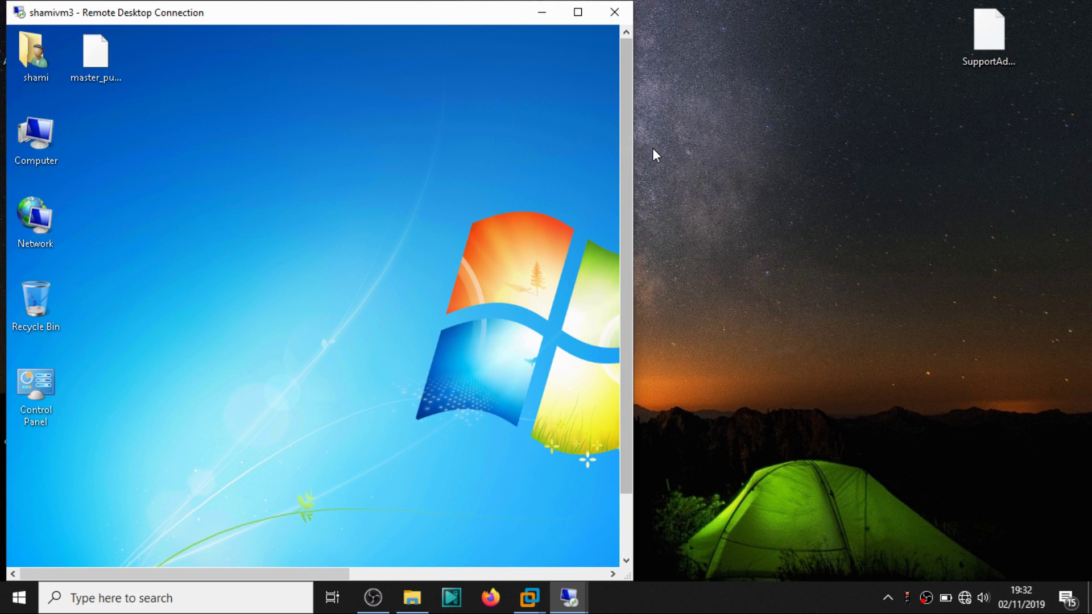
left_click_drag(620, 151, 426, 152)
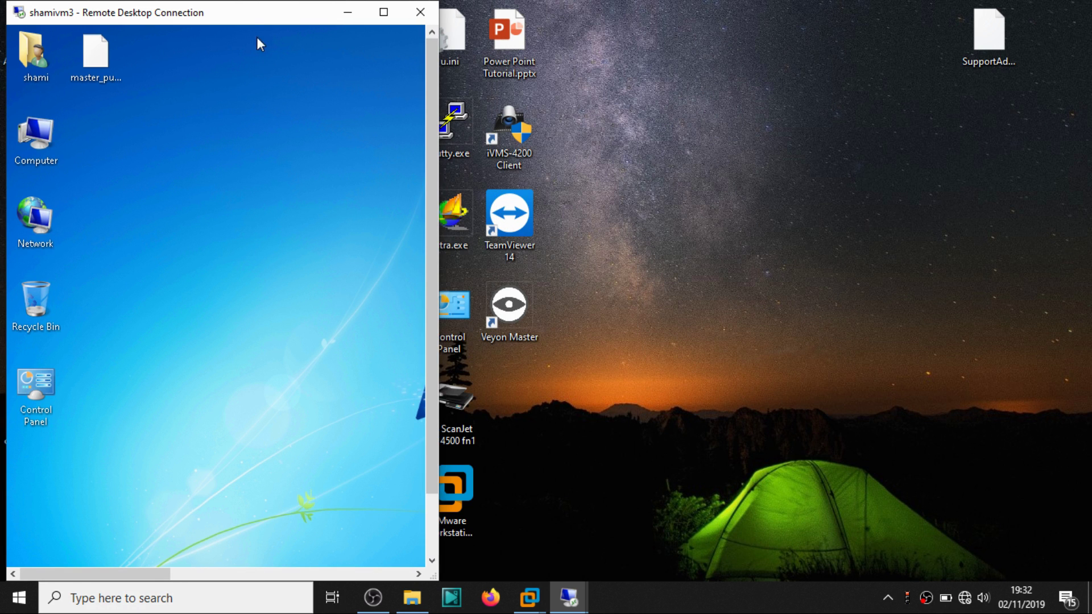
left_click_drag(248, 16, 896, 4)
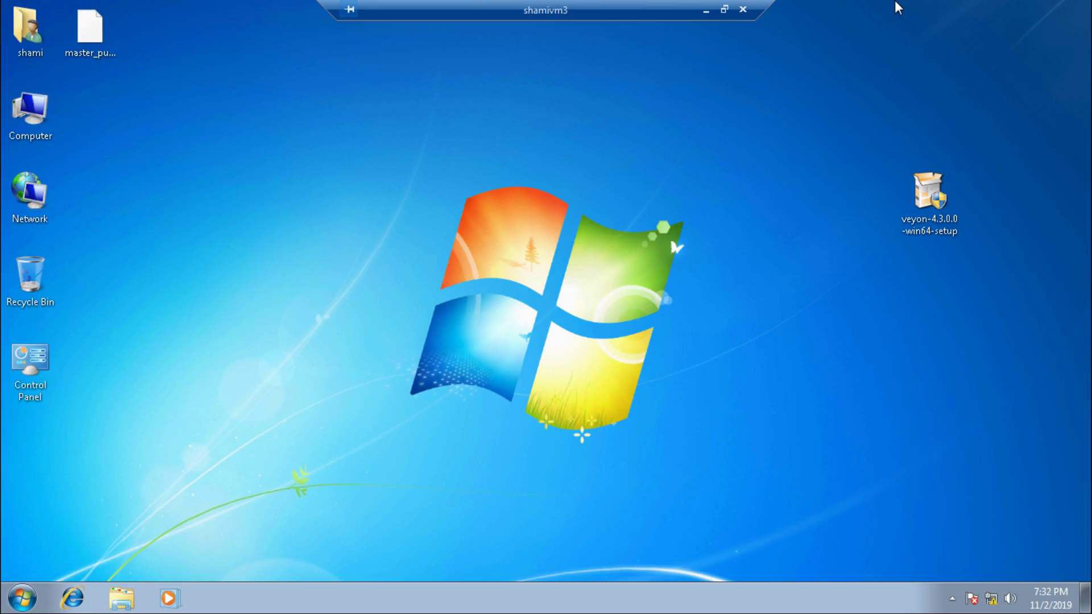
left_click(730, 9)
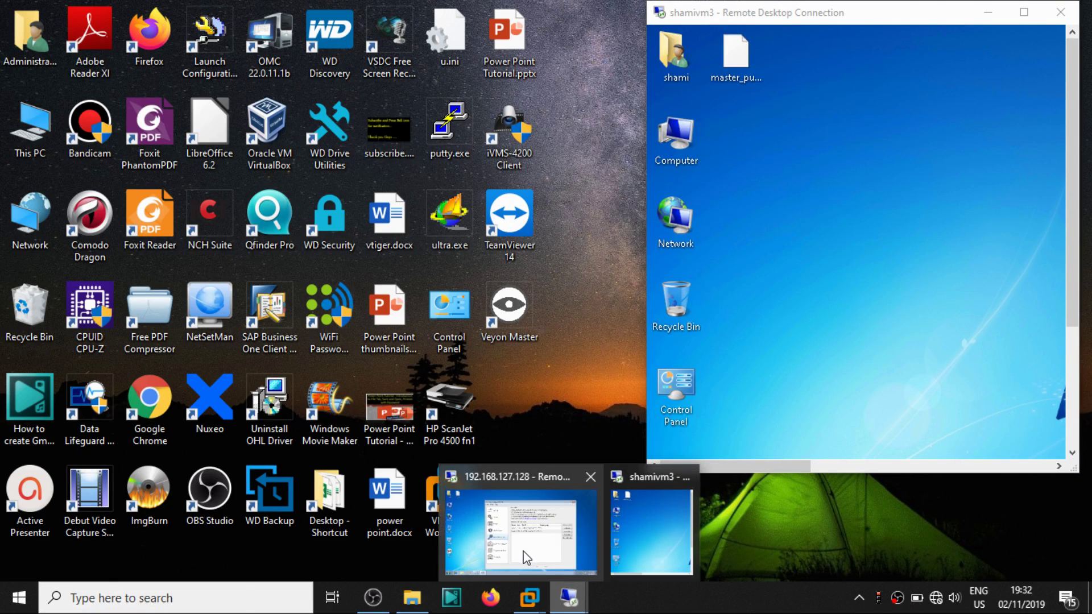
Step: Switch to the 192.168.127.128 session, maximize it, and close Veyon Configurator
left_click(520, 548)
left_click(724, 10)
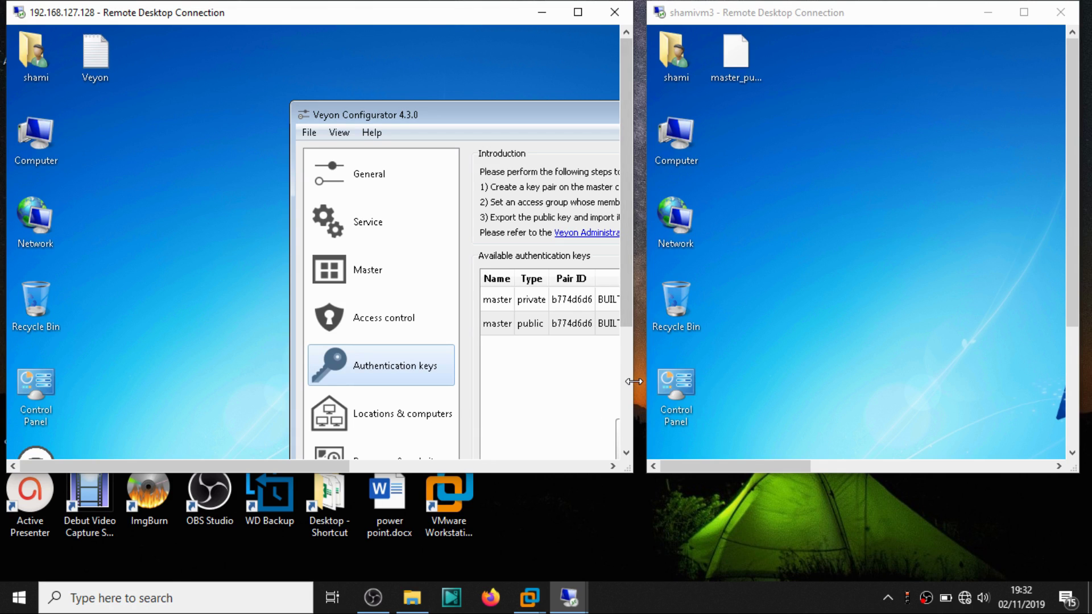
left_click_drag(632, 380, 593, 385)
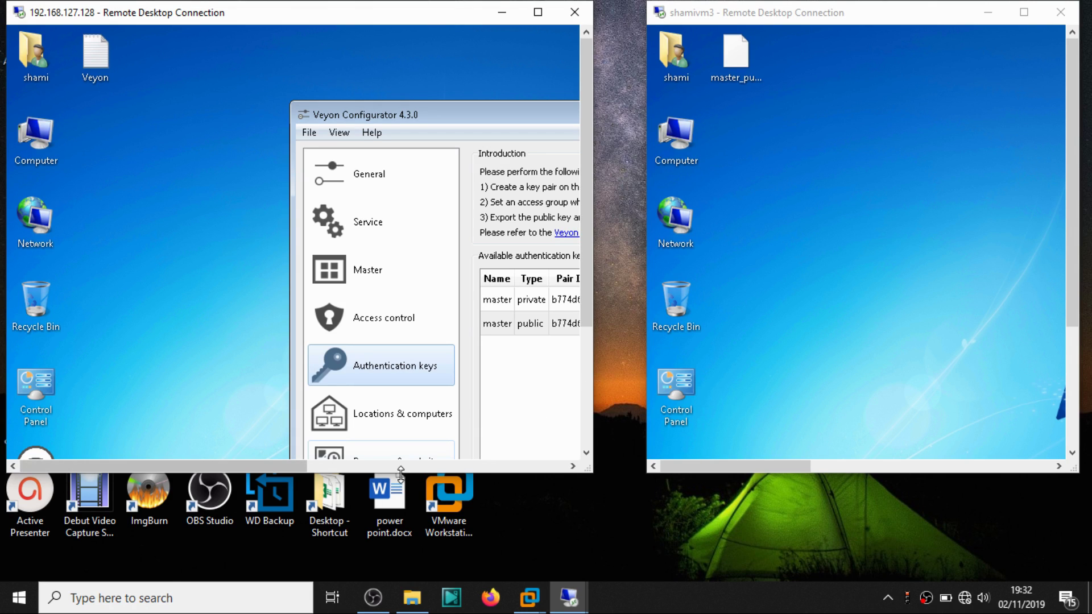
left_click_drag(398, 474, 411, 581)
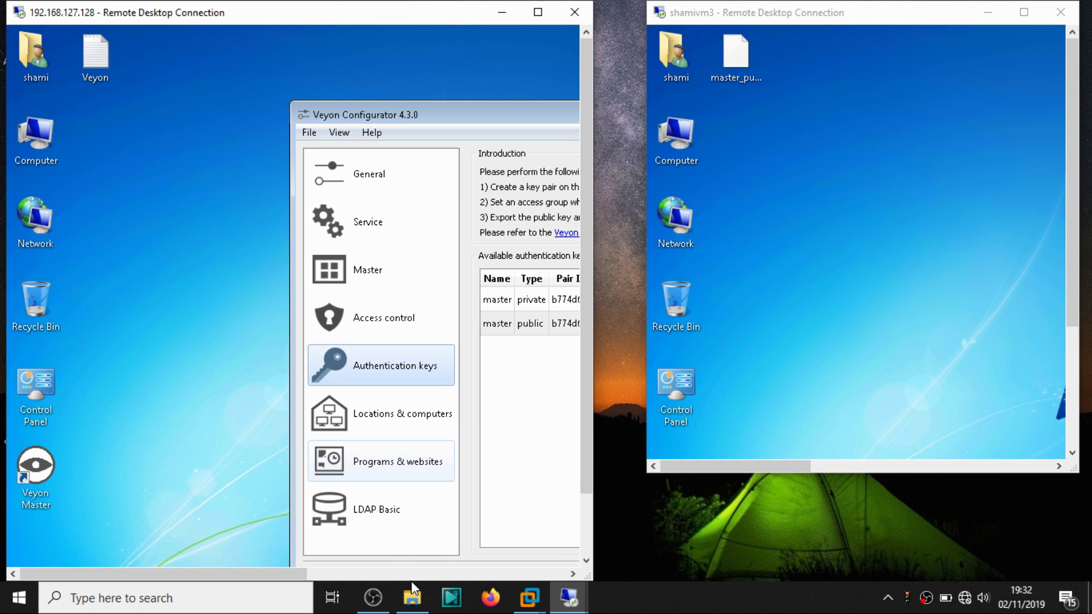
left_click_drag(478, 115, 283, 103)
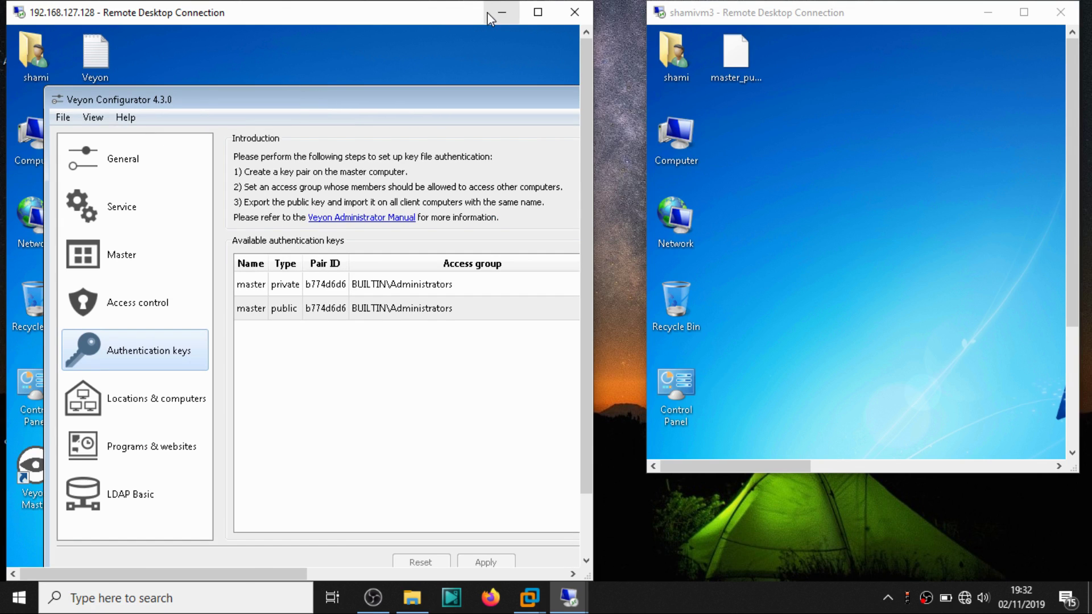
left_click(539, 13)
left_click(682, 66)
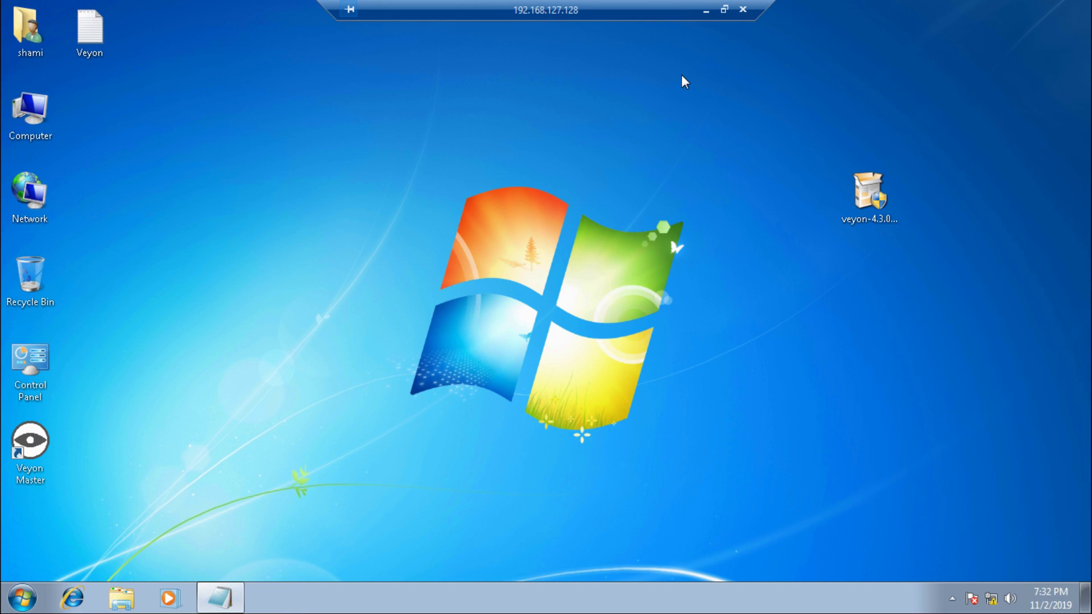
Step: Launch Veyon Master, tick shamivm3 under Local, and start Remote control on it
double_click(36, 448)
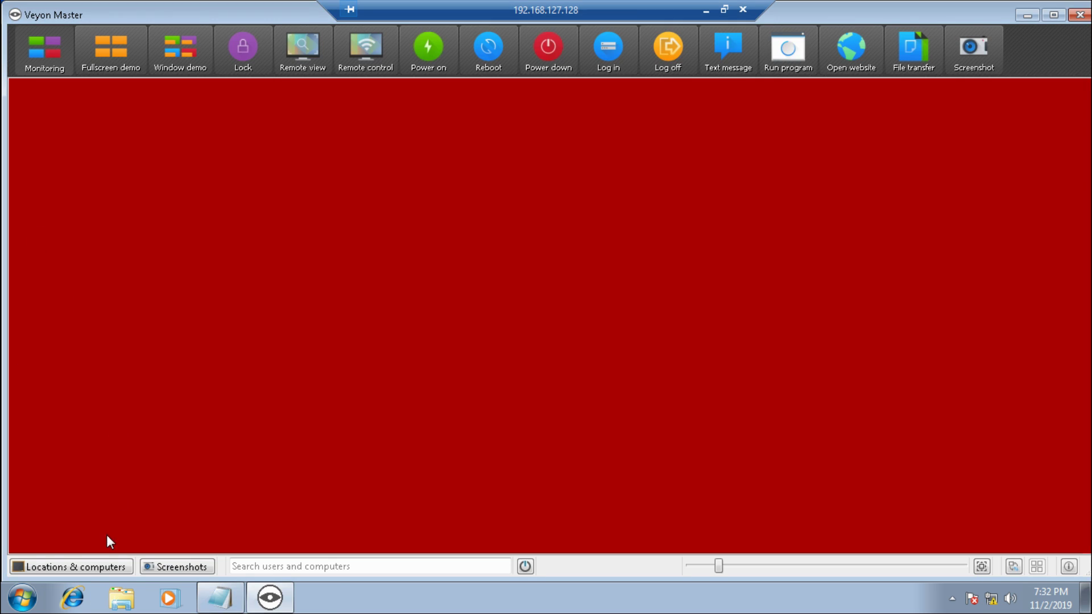
left_click(84, 568)
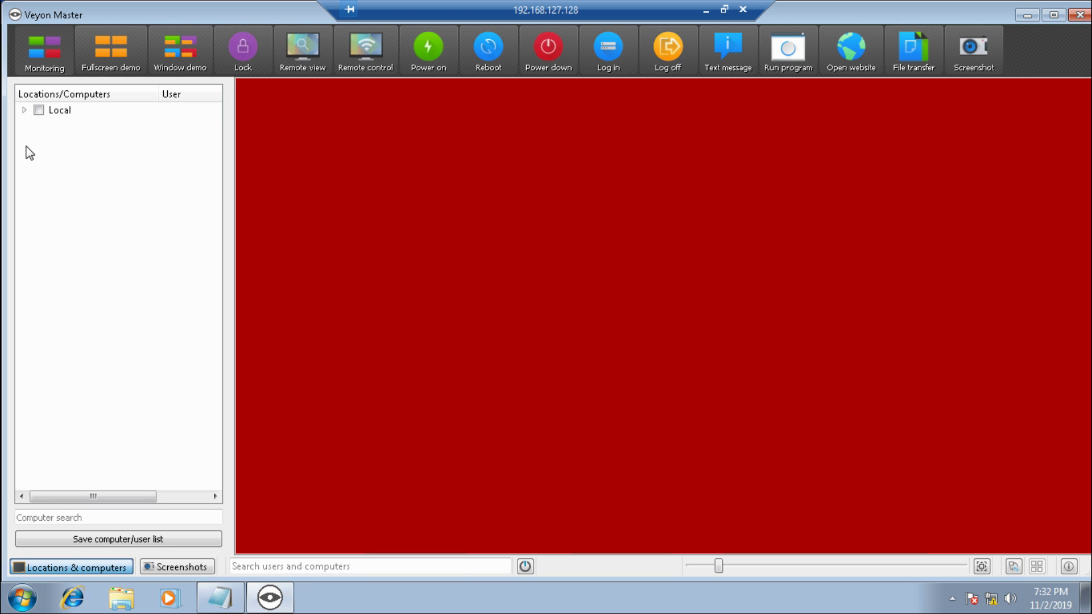
left_click(24, 110)
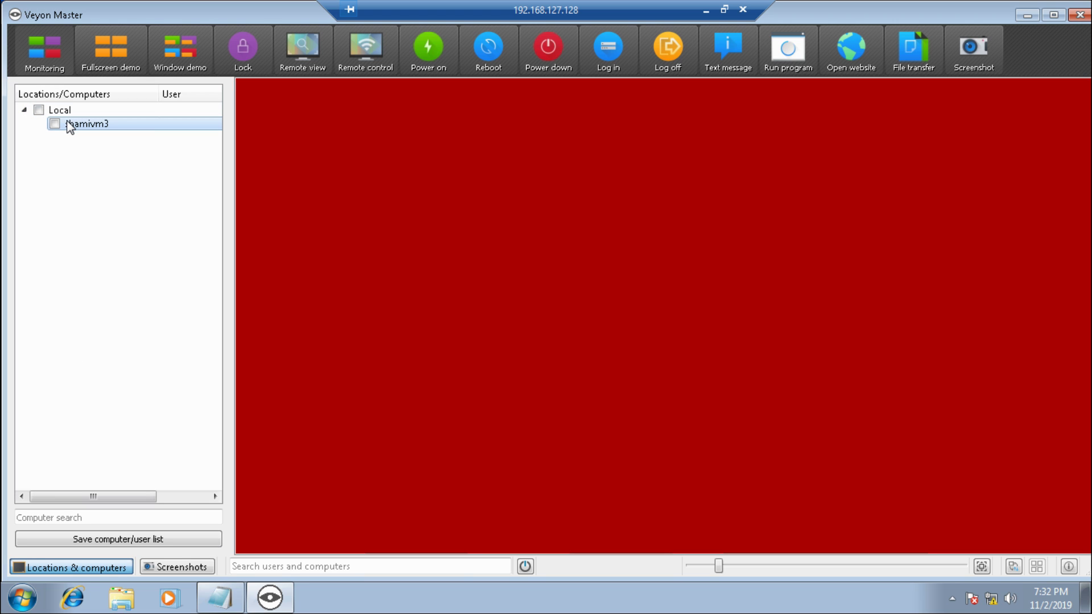
left_click(54, 124)
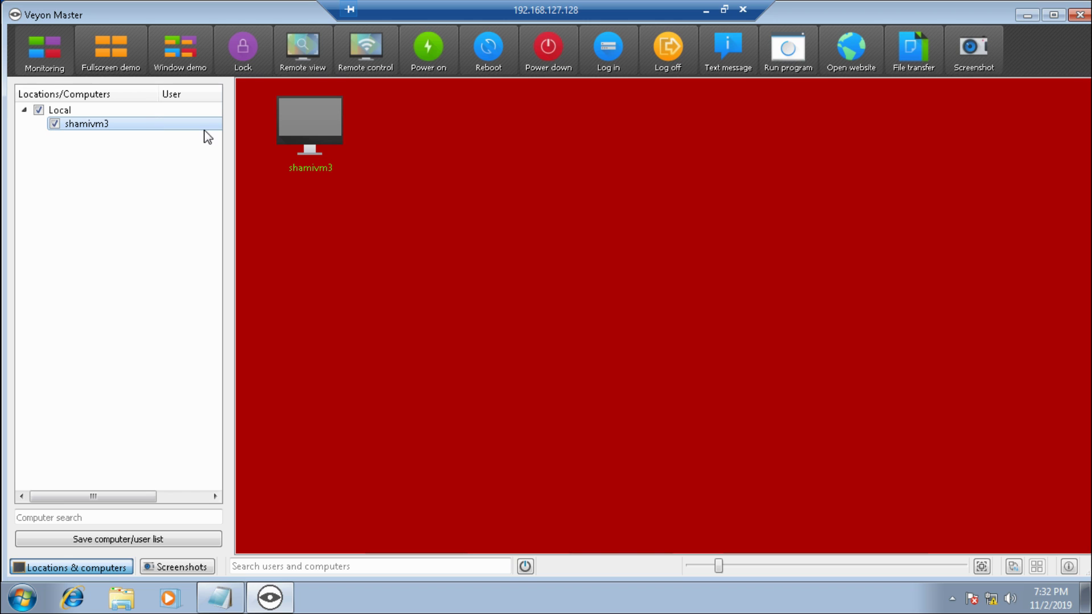
left_click(294, 123)
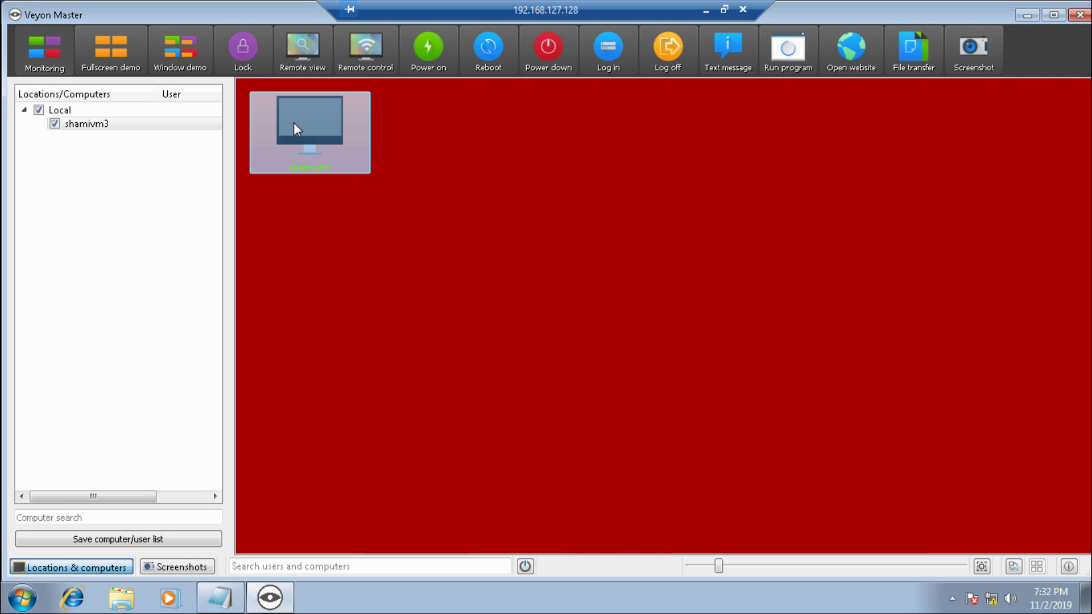
left_click(378, 50)
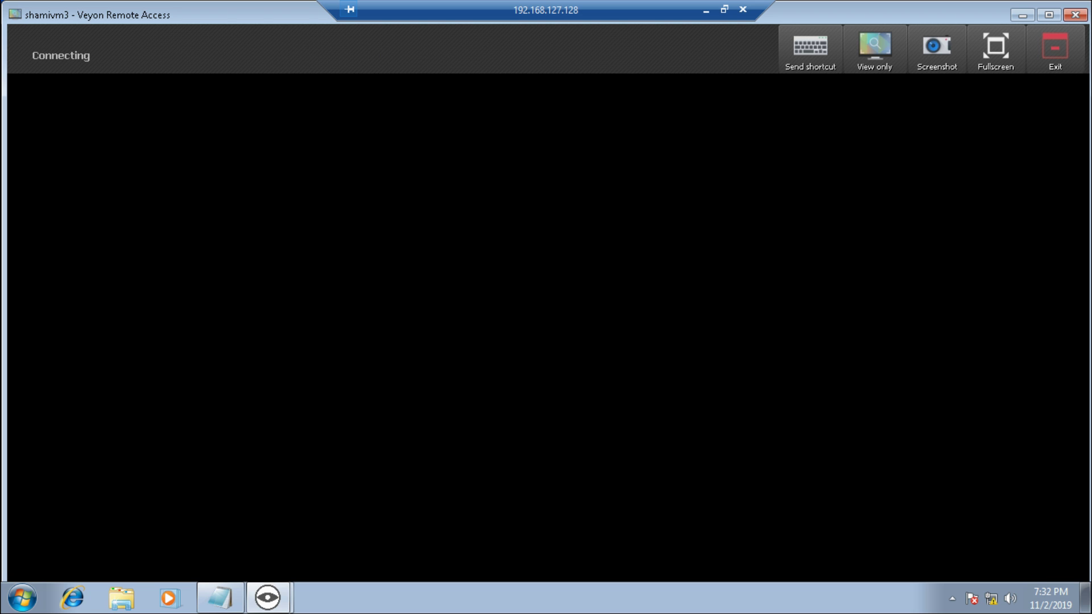
Step: Close the separate shamivm3 Remote Desktop window, confirming the disconnect
left_click(705, 10)
left_click_drag(827, 12, 757, 13)
left_click(991, 13)
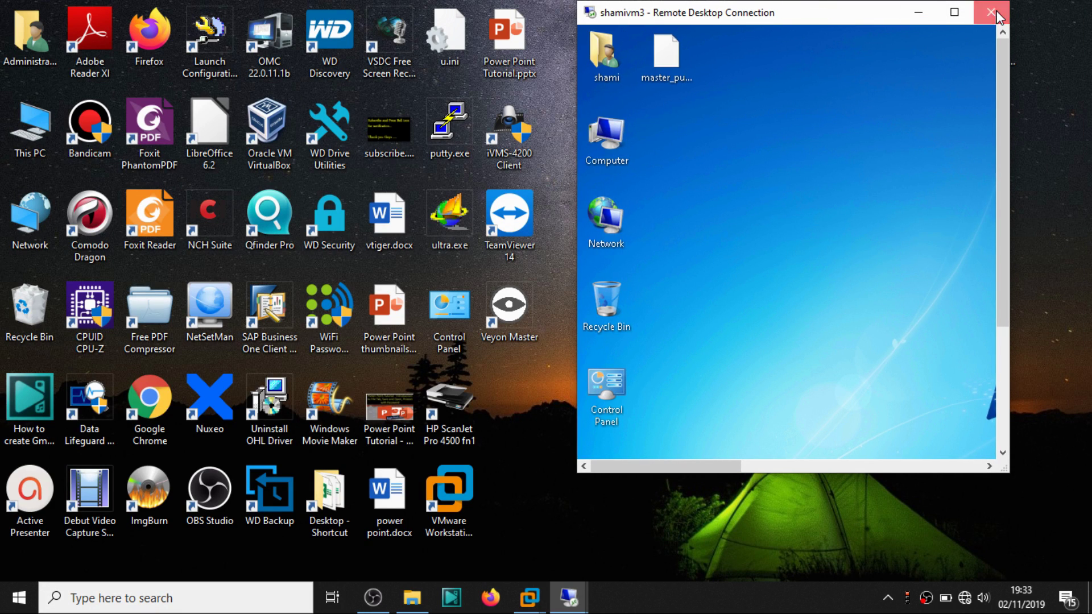
left_click(845, 267)
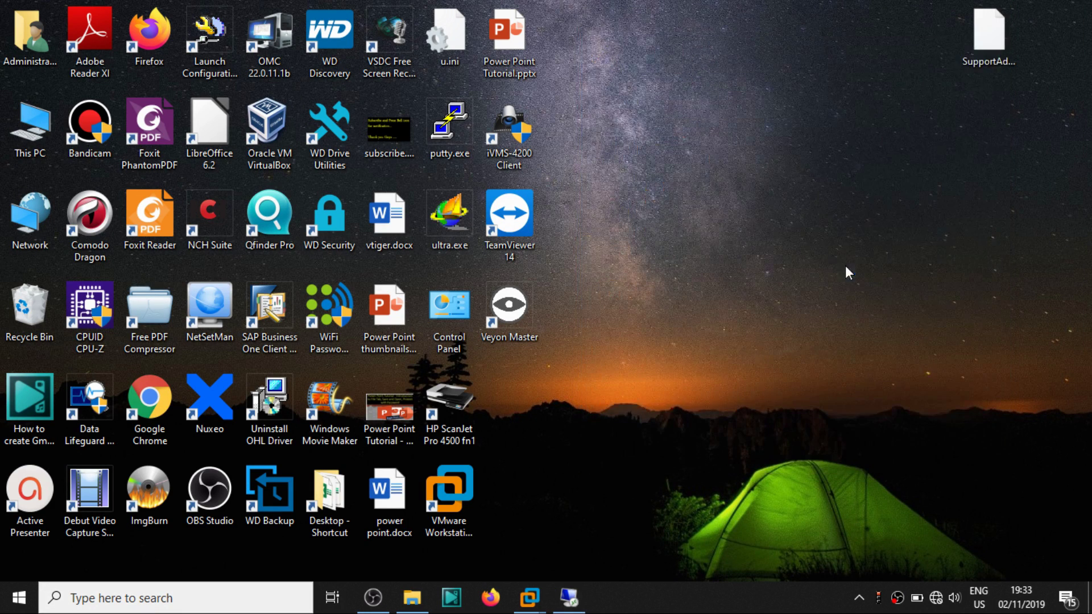
left_click(568, 597)
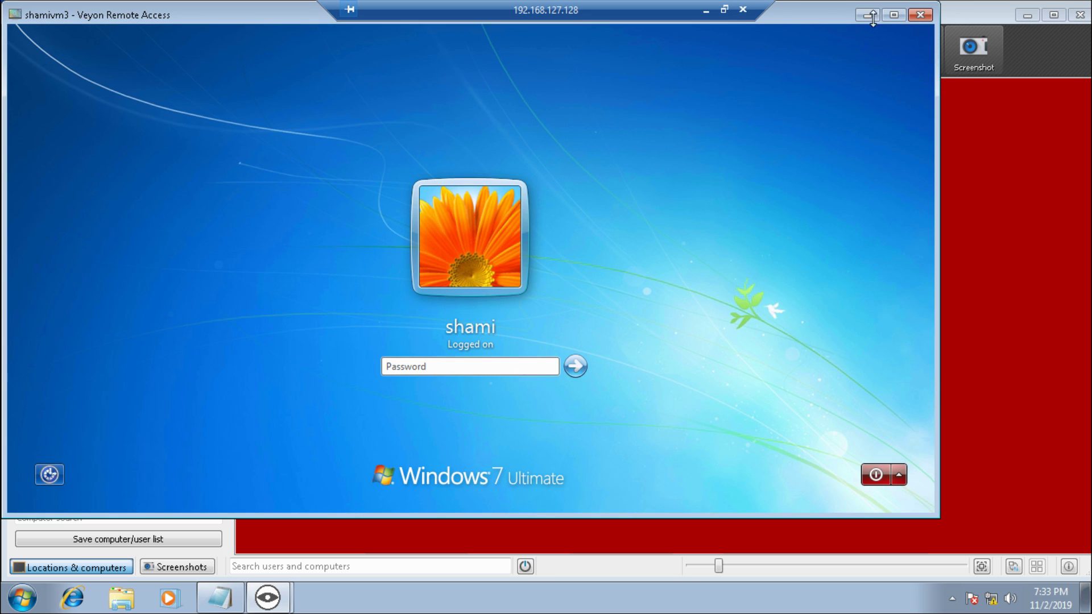
Step: Maximize the shamivm3 Remote Access window and log on with its password
left_click(897, 21)
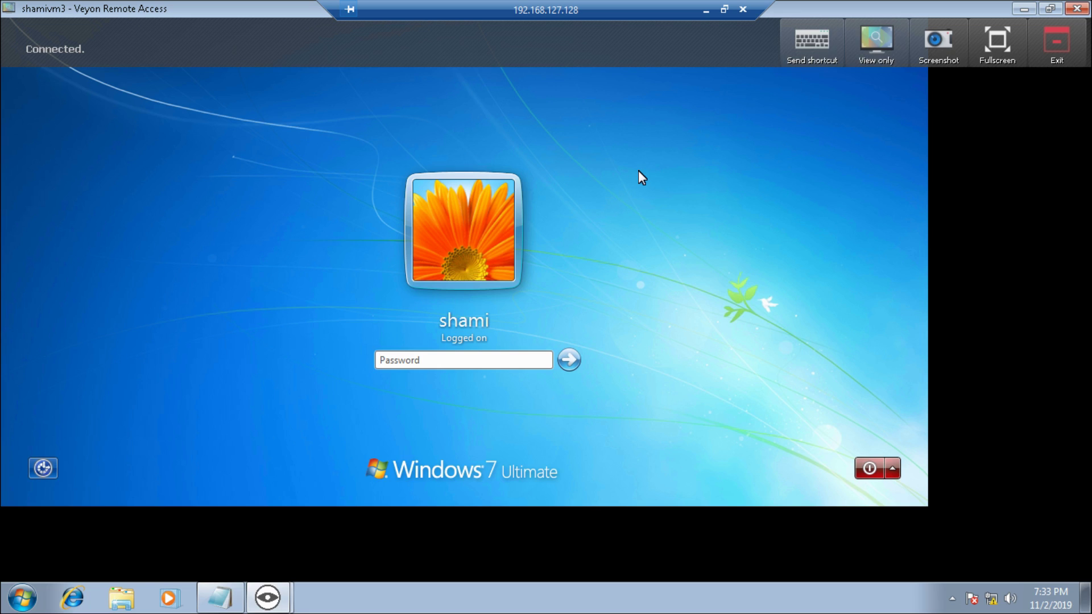
left_click(463, 359)
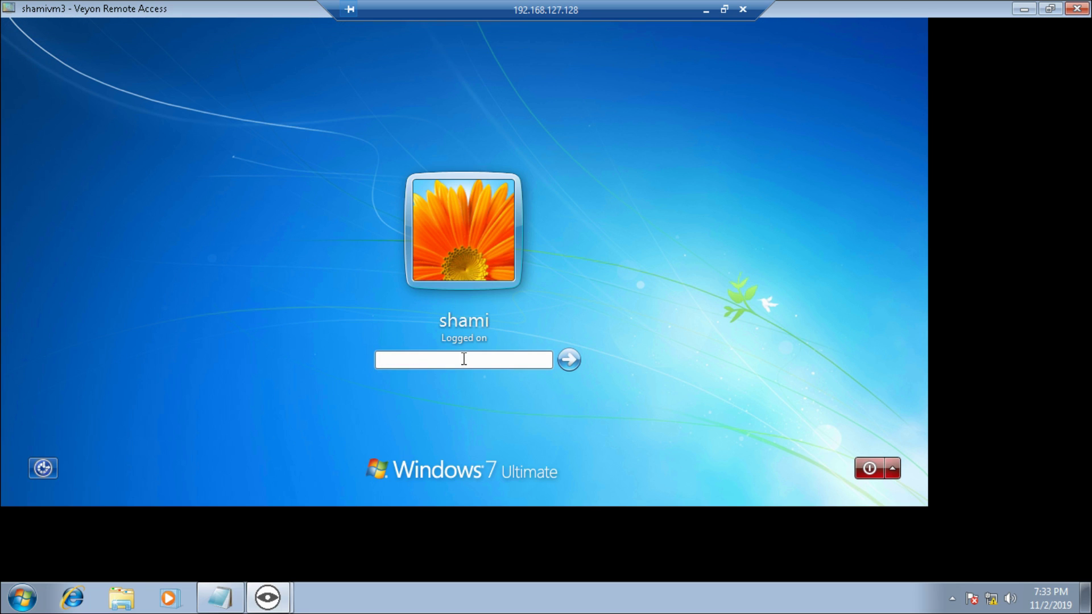
type("•••••••")
key("Return")
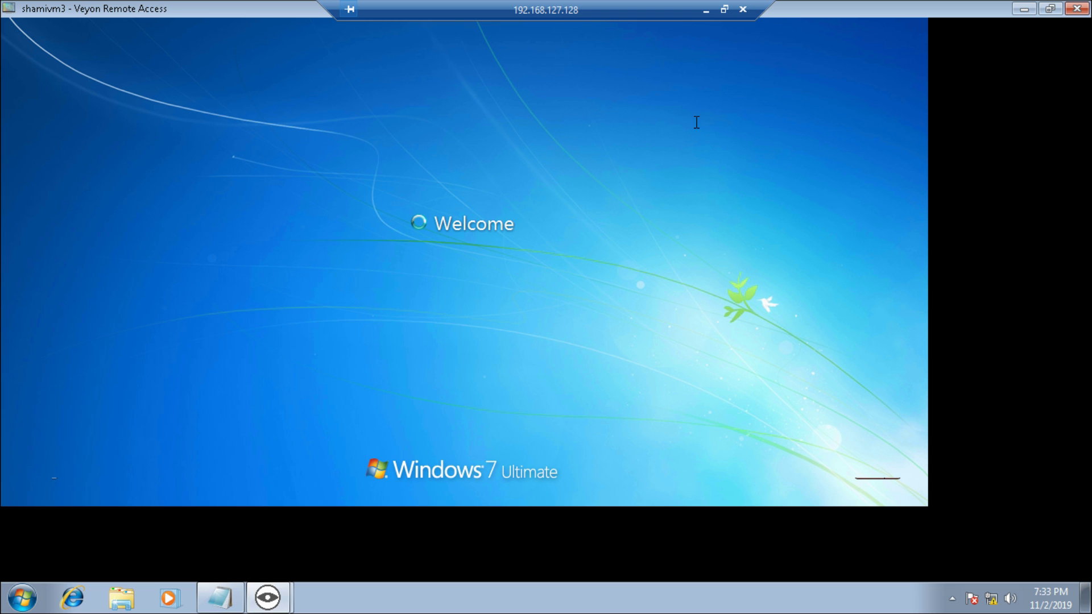
left_click(703, 10)
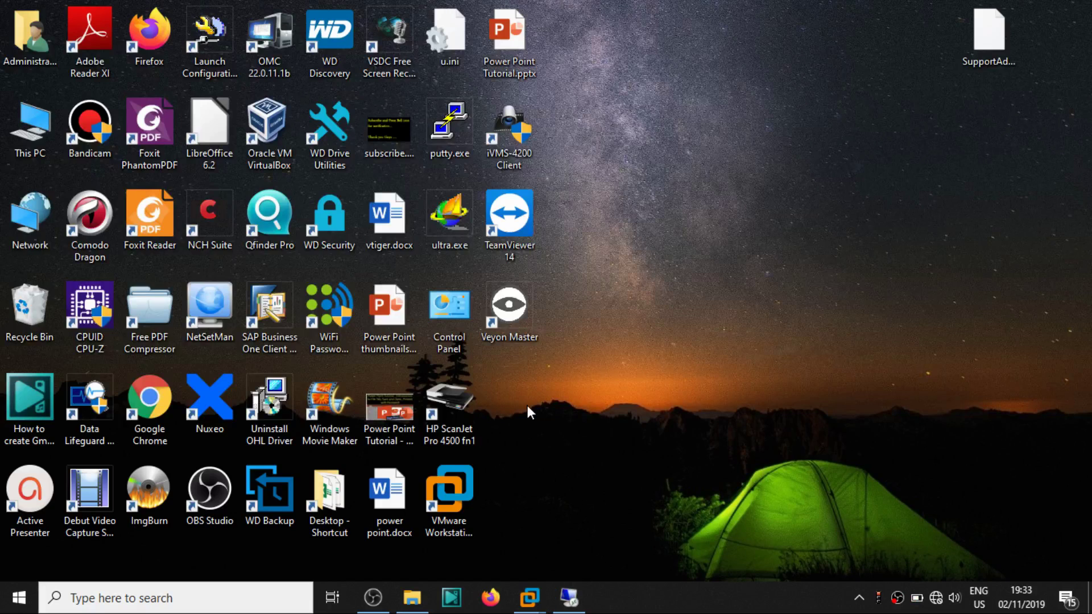
Step: Refresh the Windows 7 to 10 VM's desktop, then return to the shamivm3 remote access window
mouse_move(528, 597)
left_click(614, 512)
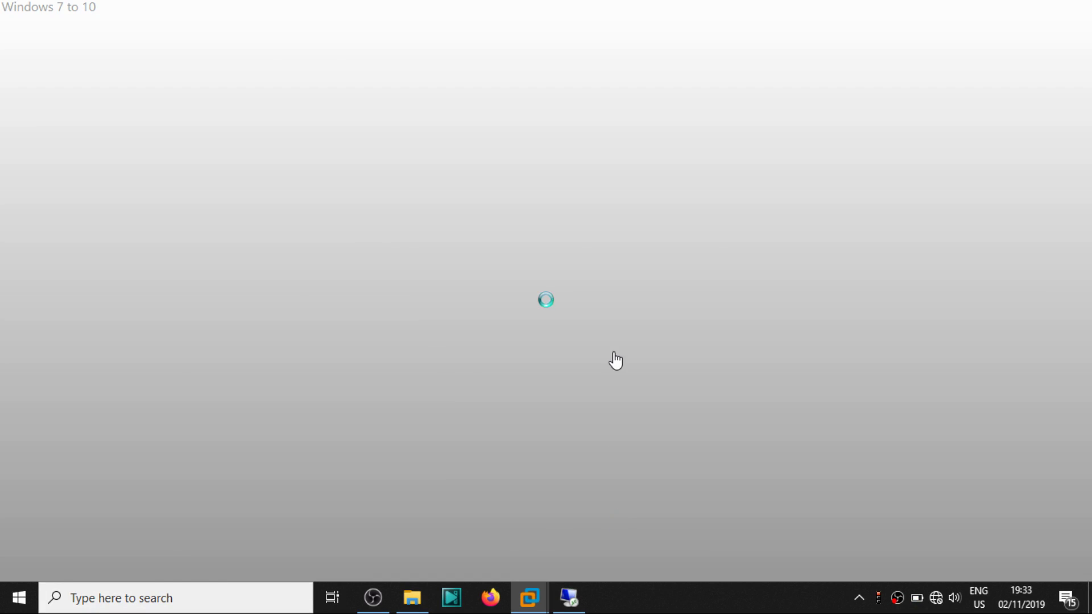
right_click(514, 282)
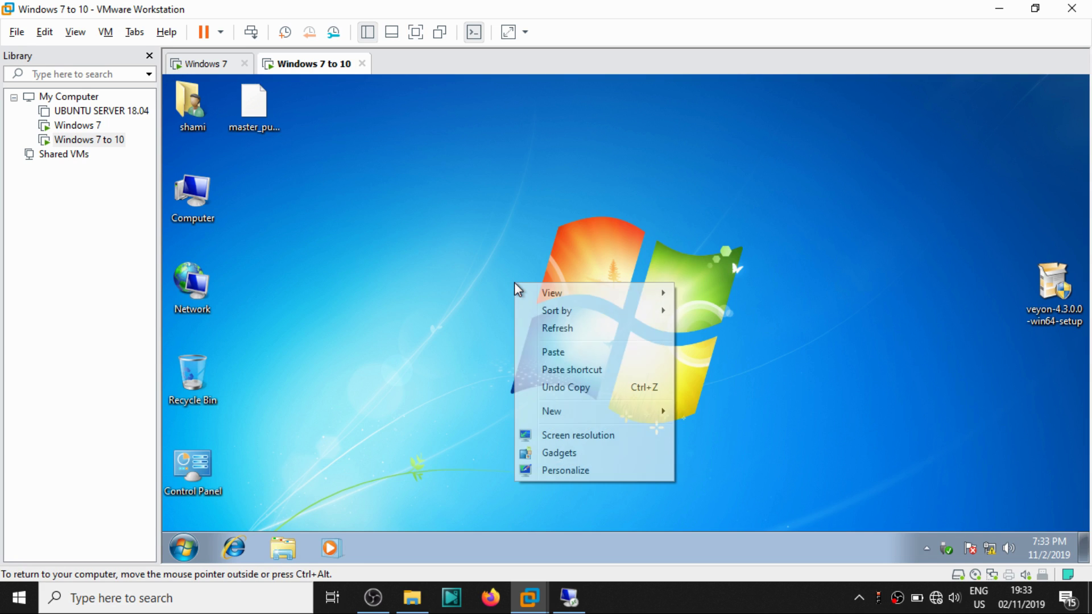
left_click(575, 334)
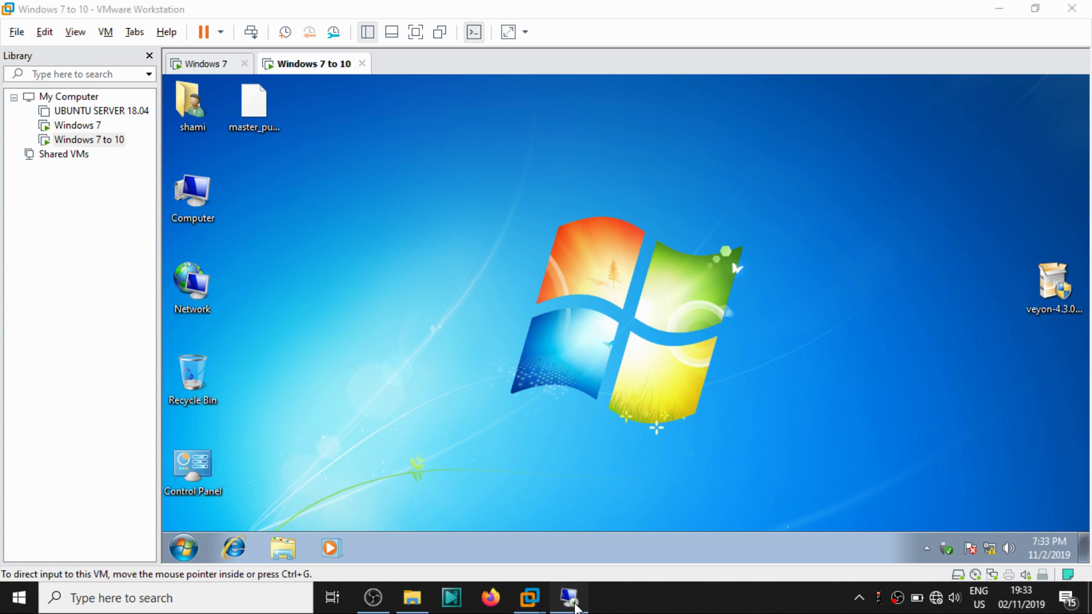
left_click(576, 607)
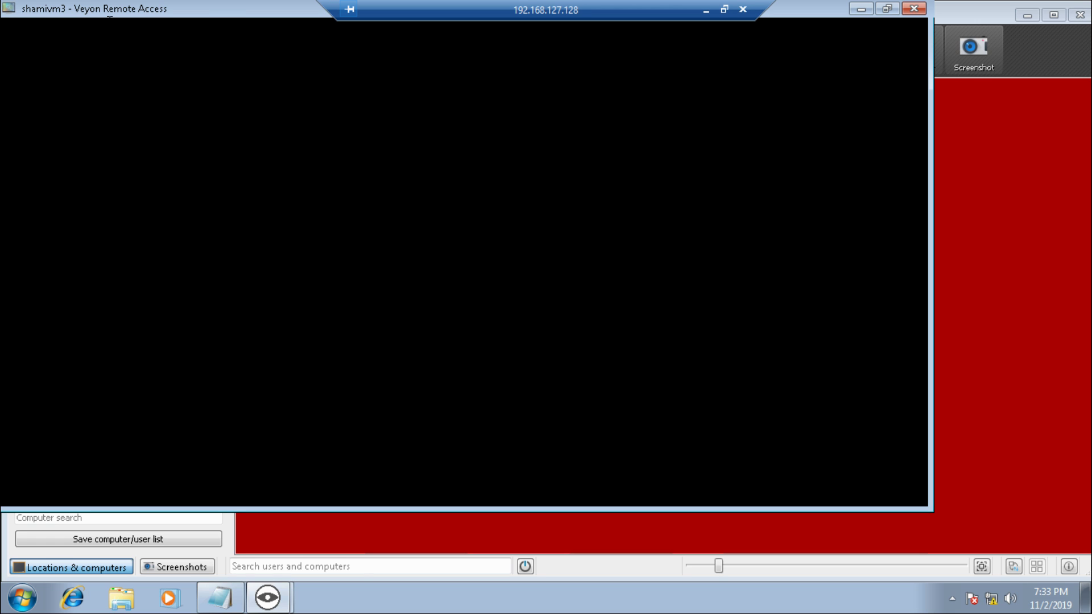
Step: Maximize the shamivm3 Remote Access window and disconnect the 192.168.127.128 session
left_click_drag(208, 16, 244, 30)
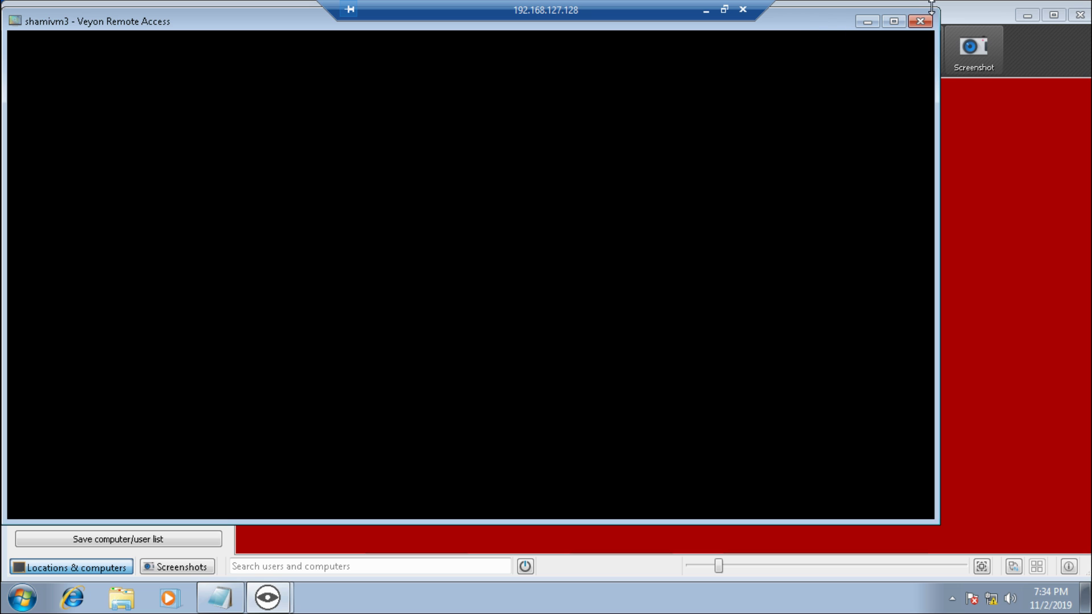
left_click(894, 21)
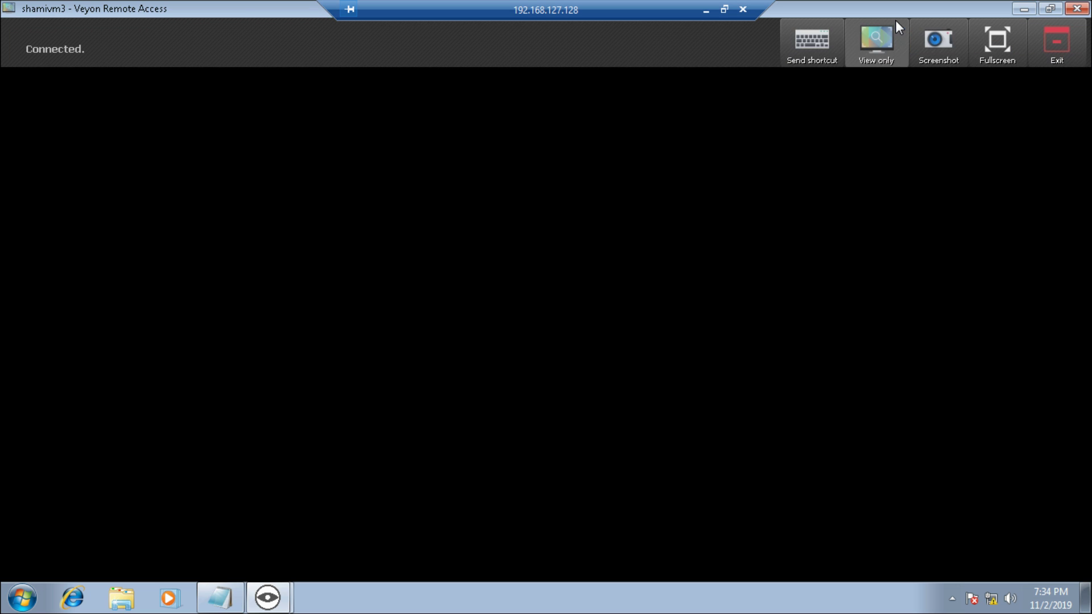
left_click(742, 9)
left_click(592, 335)
left_click_drag(589, 333, 611, 320)
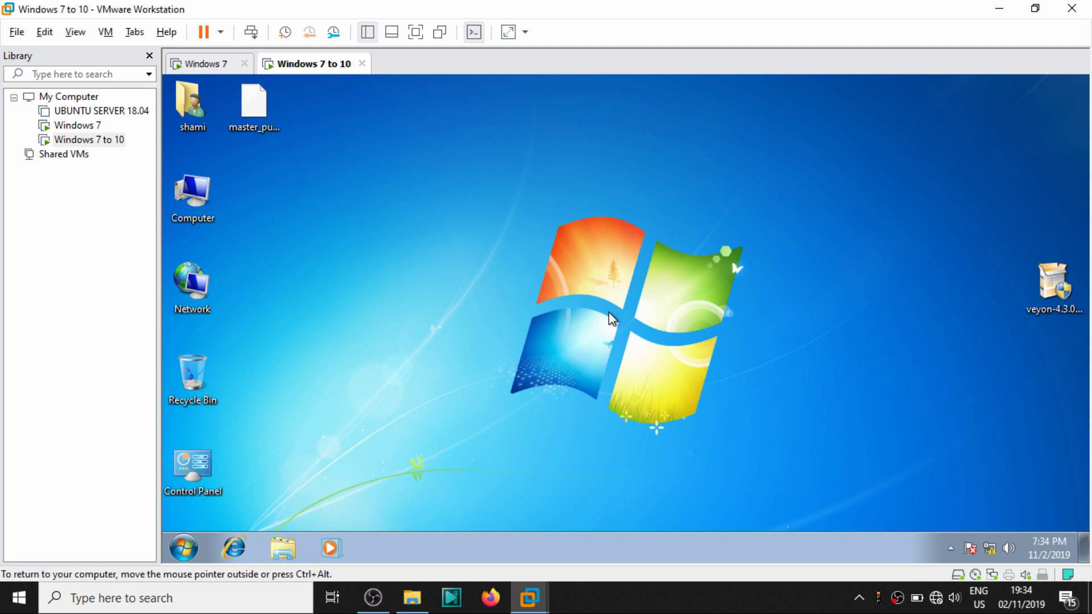
Step: Show the Windows 7 VM full screen and log on with its password, retyping after a typo
left_click(207, 64)
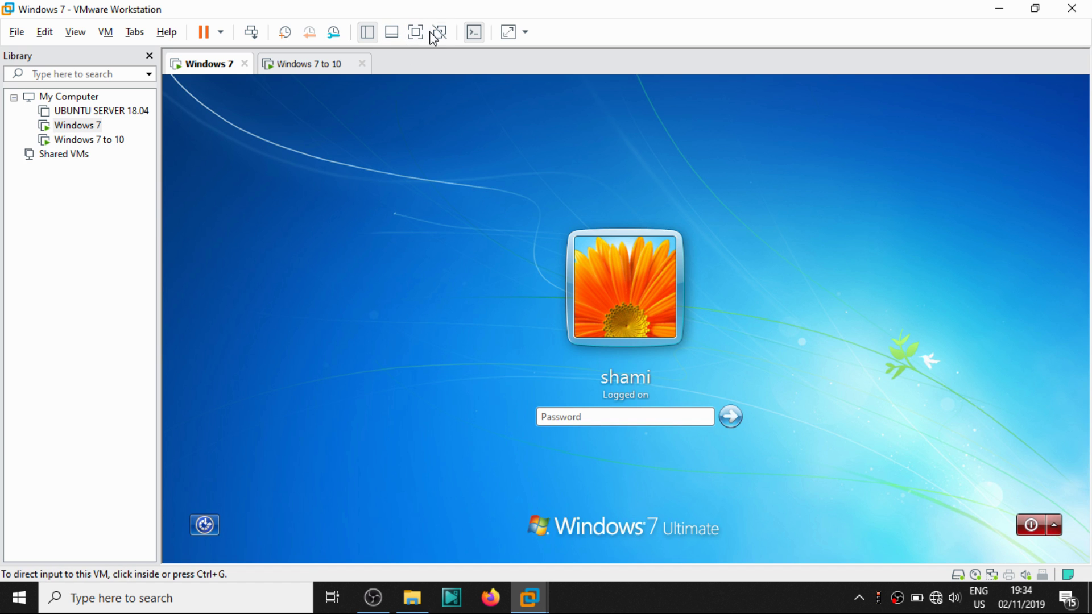
left_click(416, 32)
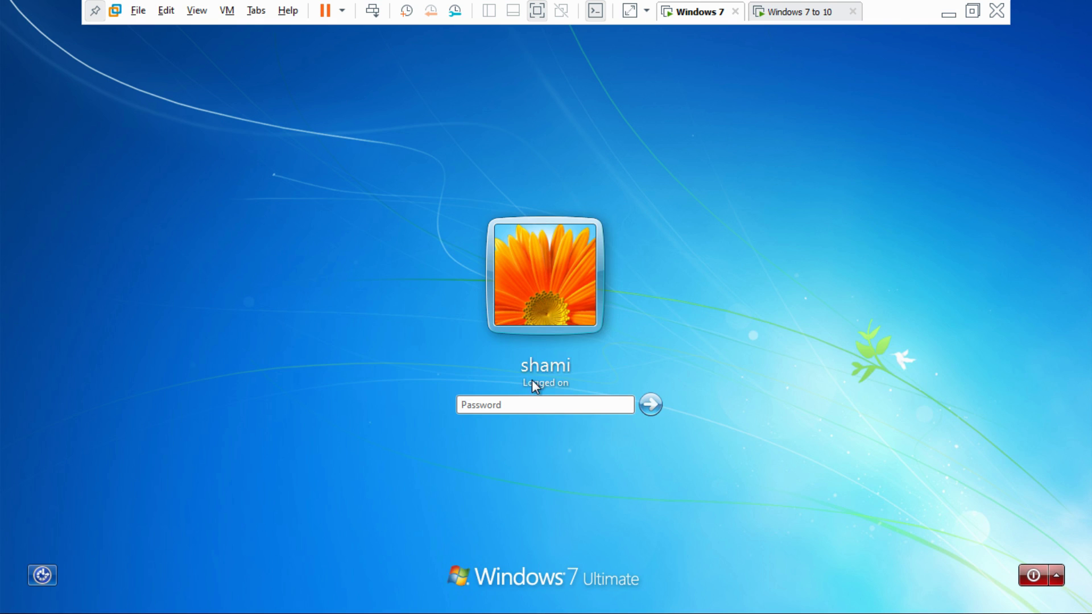
type("*****")
key("BackSpace")
key("BackSpace")
key("BackSpace")
key("BackSpace")
key("BackSpace")
key("BackSpace")
key("BackSpace")
type("********")
key("Return")
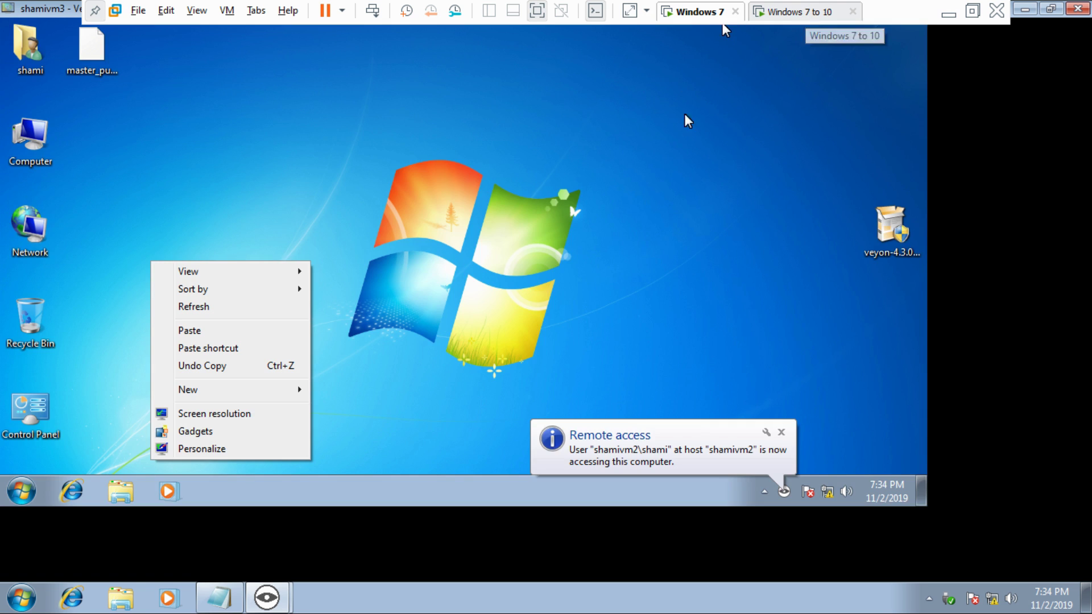
Step: Refresh the desktops of both virtual machines
left_click(237, 307)
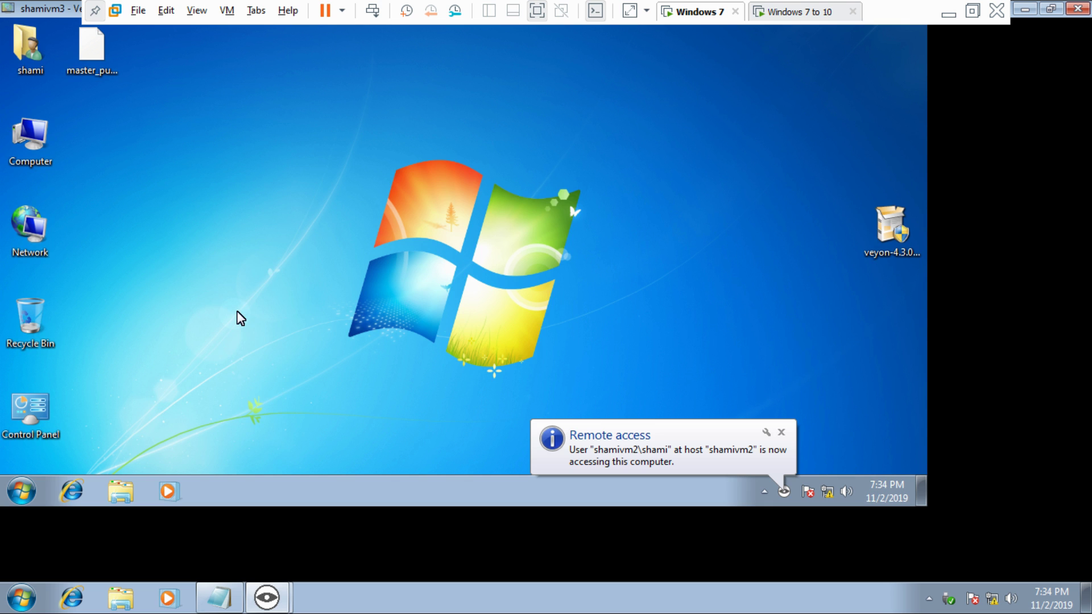
left_click(803, 12)
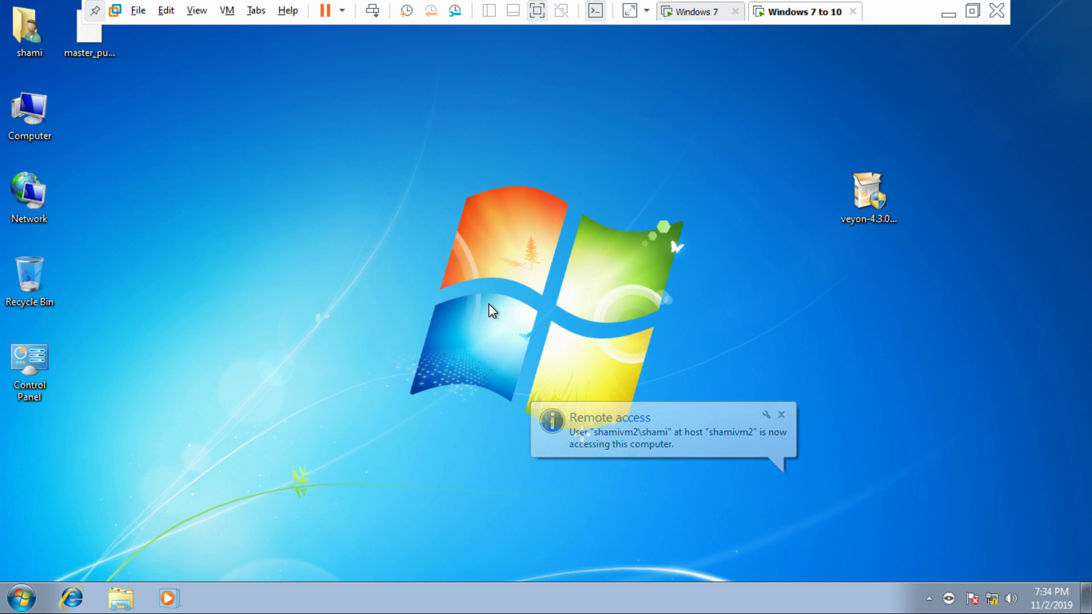
right_click(489, 304)
left_click(532, 353)
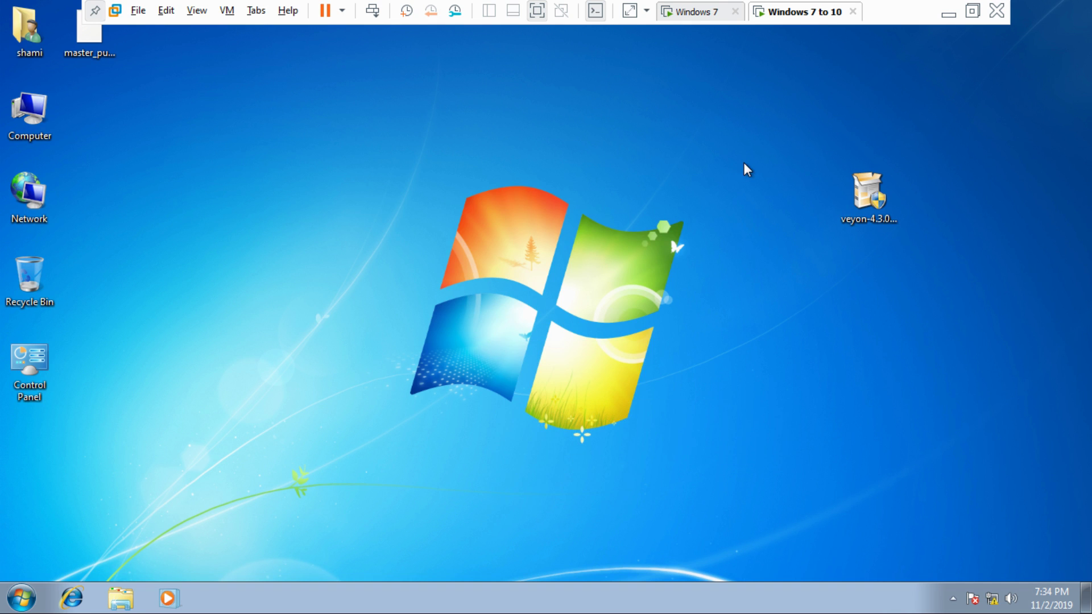
Step: Compare computer names via Computer > Properties on the Windows 7 and Windows 7 to 10 VMs
left_click(699, 12)
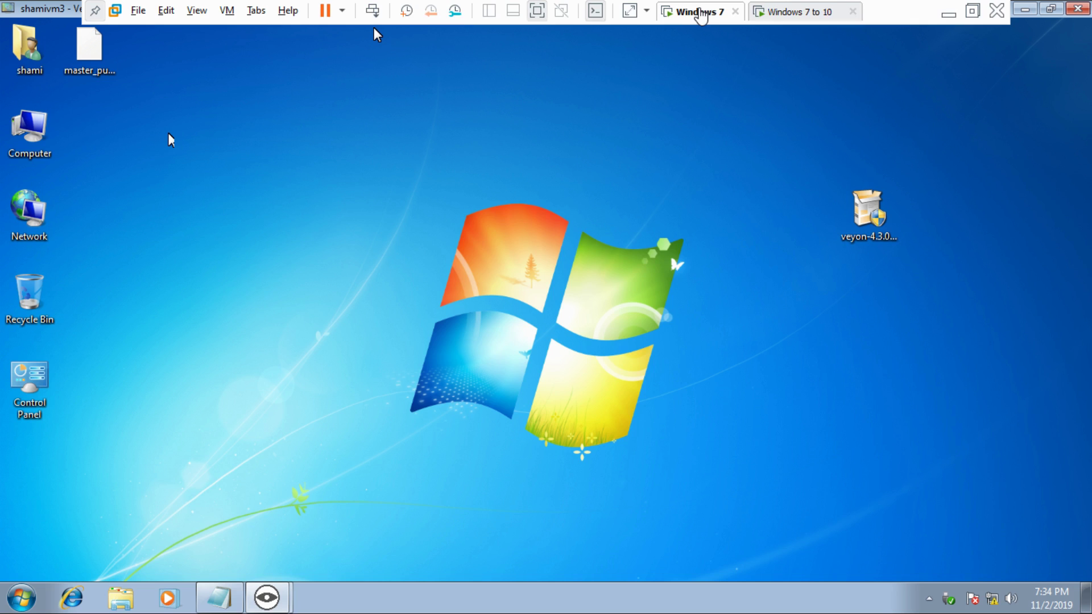
right_click(43, 121)
left_click(116, 278)
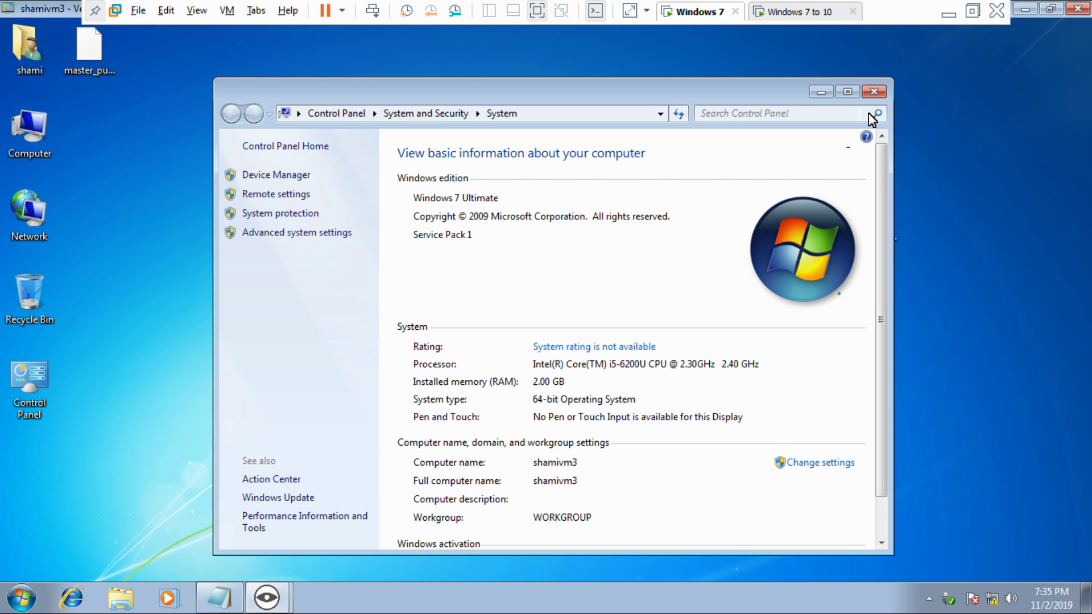
left_click(874, 92)
left_click(796, 14)
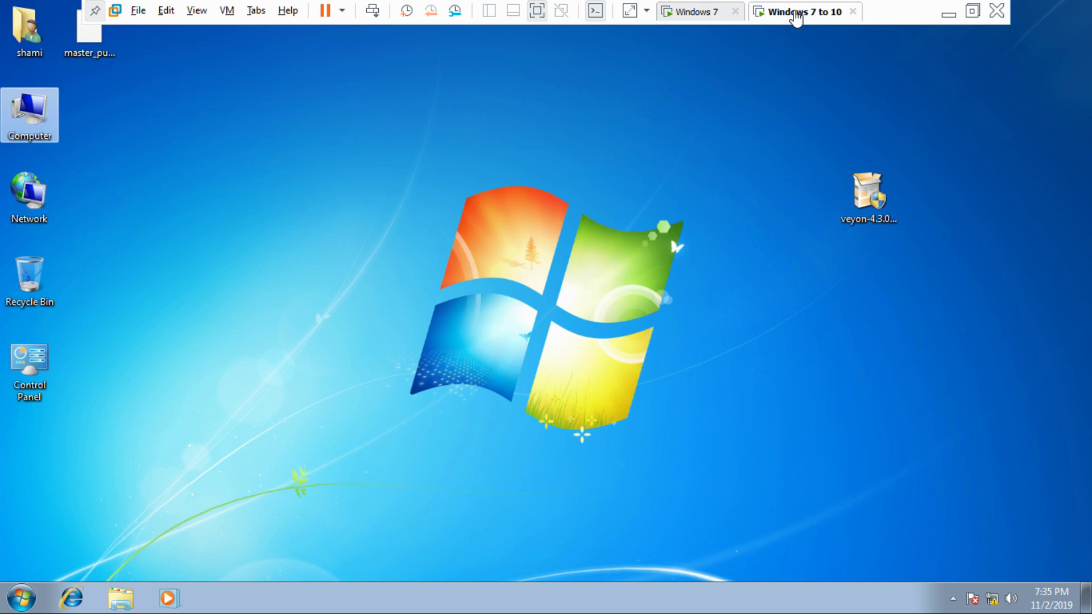
right_click(27, 111)
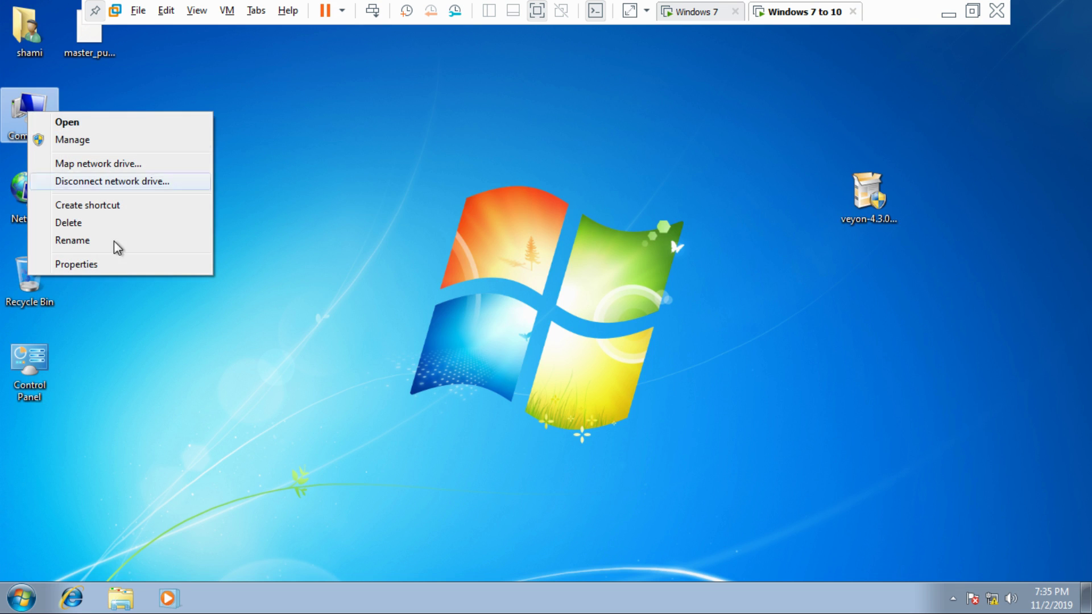
left_click(120, 263)
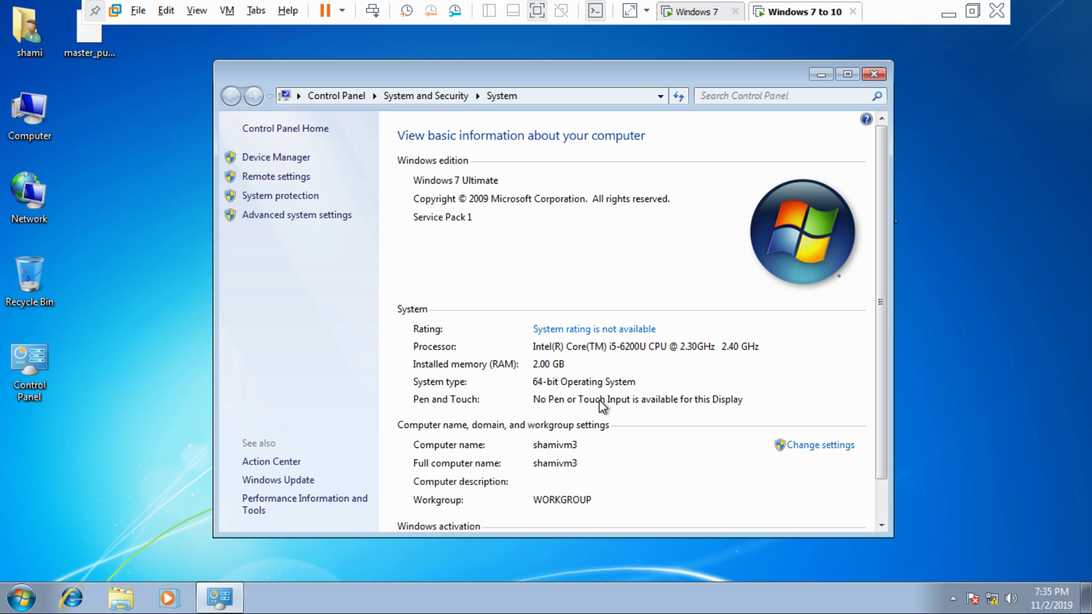
left_click(878, 74)
Step: Bring the shamivm3 Remote Access window forward, then switch to the Windows 7 to 10 VM
left_click(708, 9)
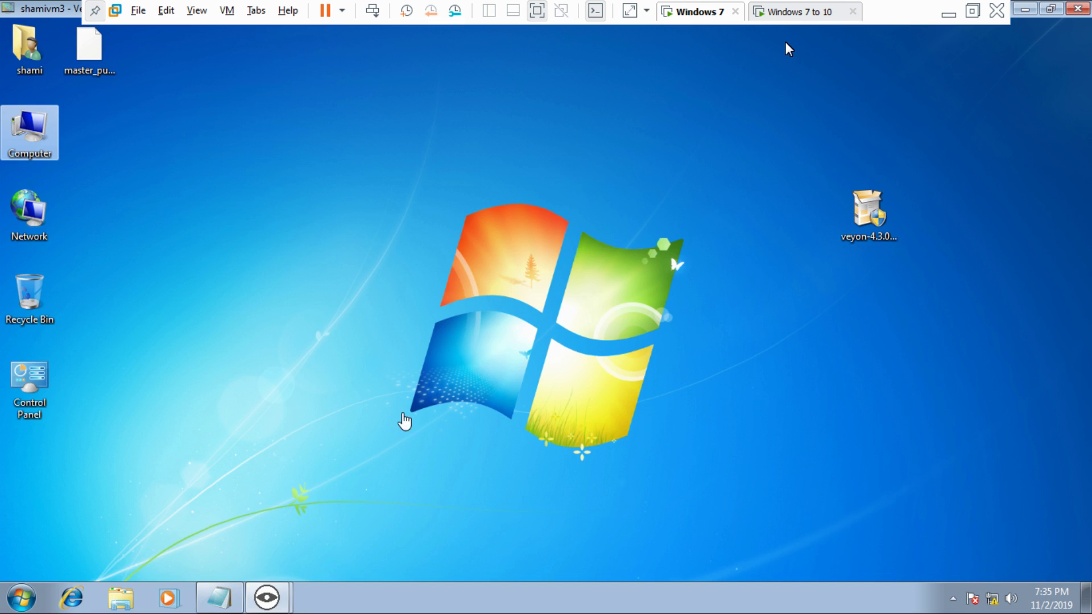
left_click(266, 597)
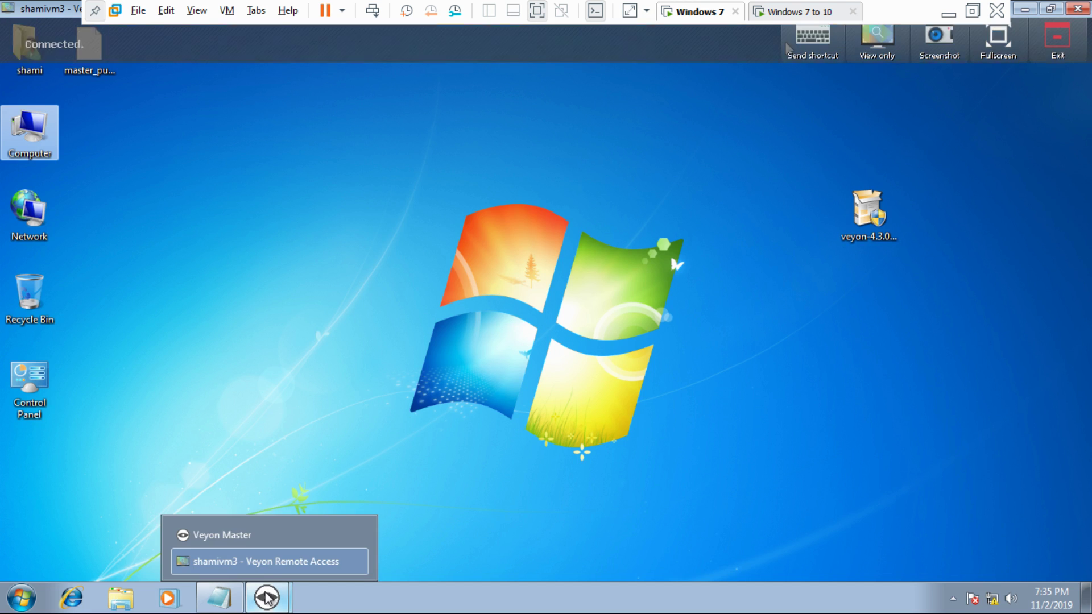
left_click(263, 562)
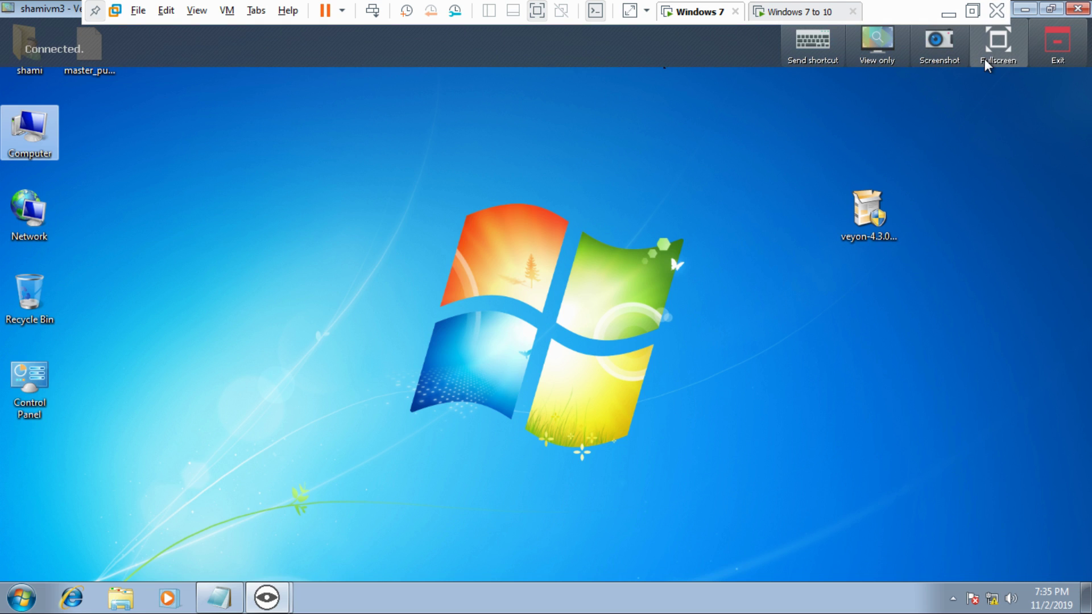
left_click(792, 11)
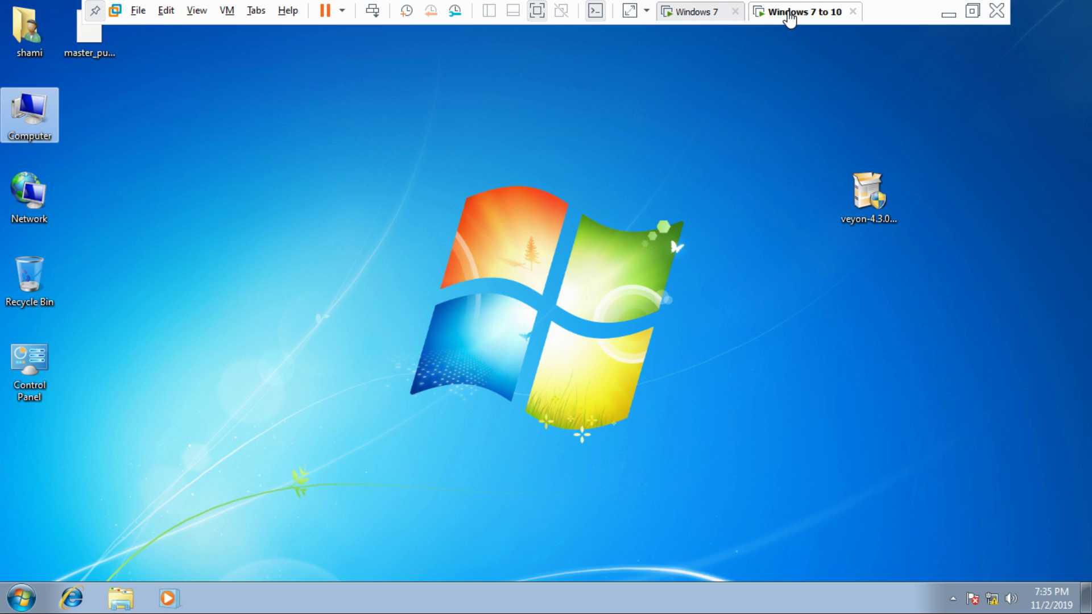
Step: Create a text document named Test on the desktop, open it, and type 't'
right_click(597, 147)
mouse_move(676, 275)
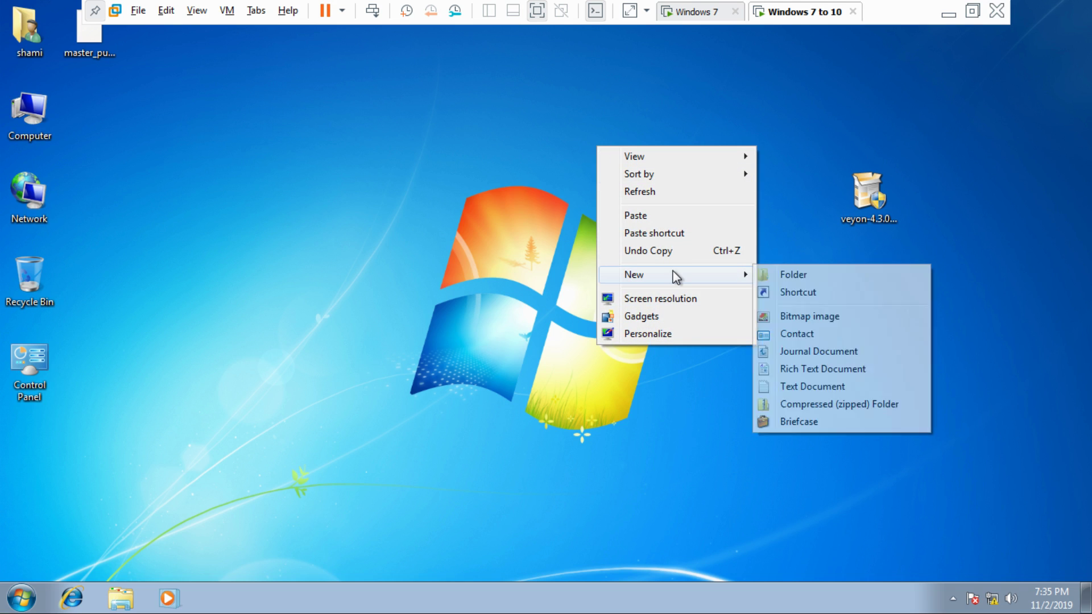
left_click(824, 391)
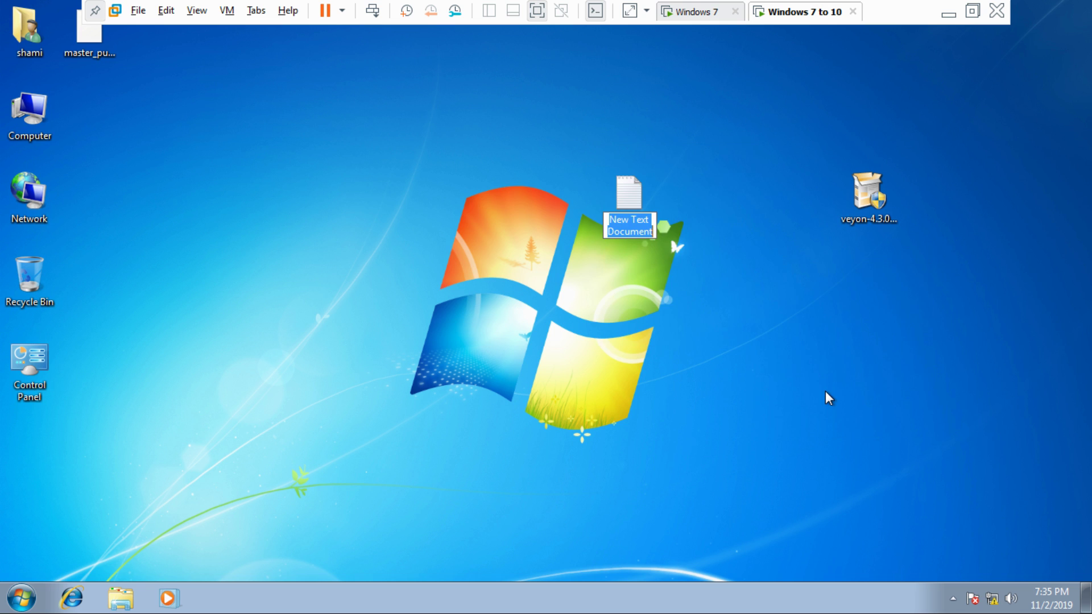
type("Test")
key("Return")
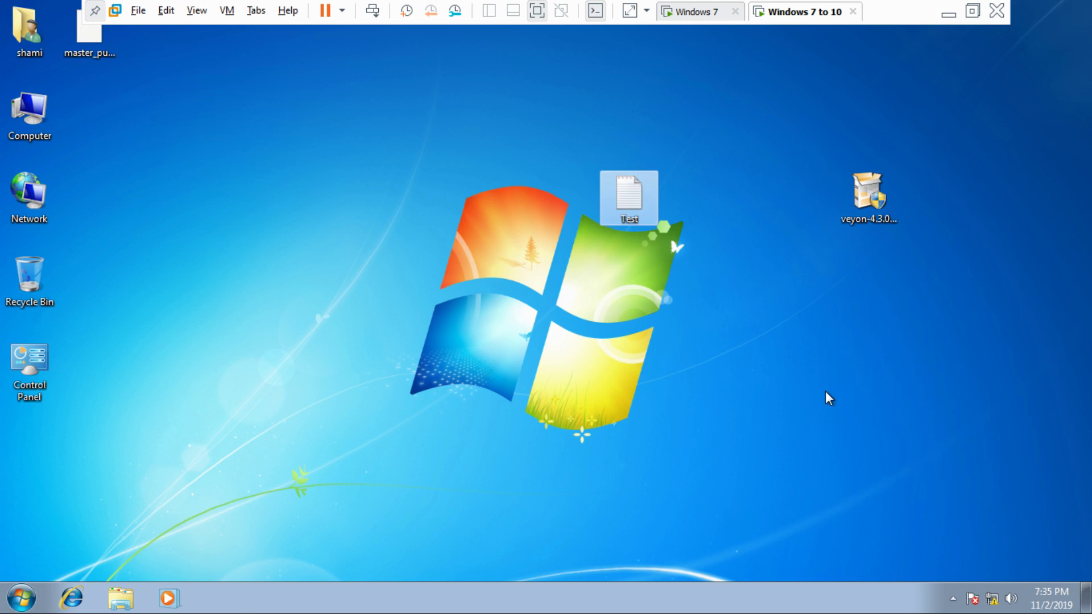
key("Return")
type("test vm3")
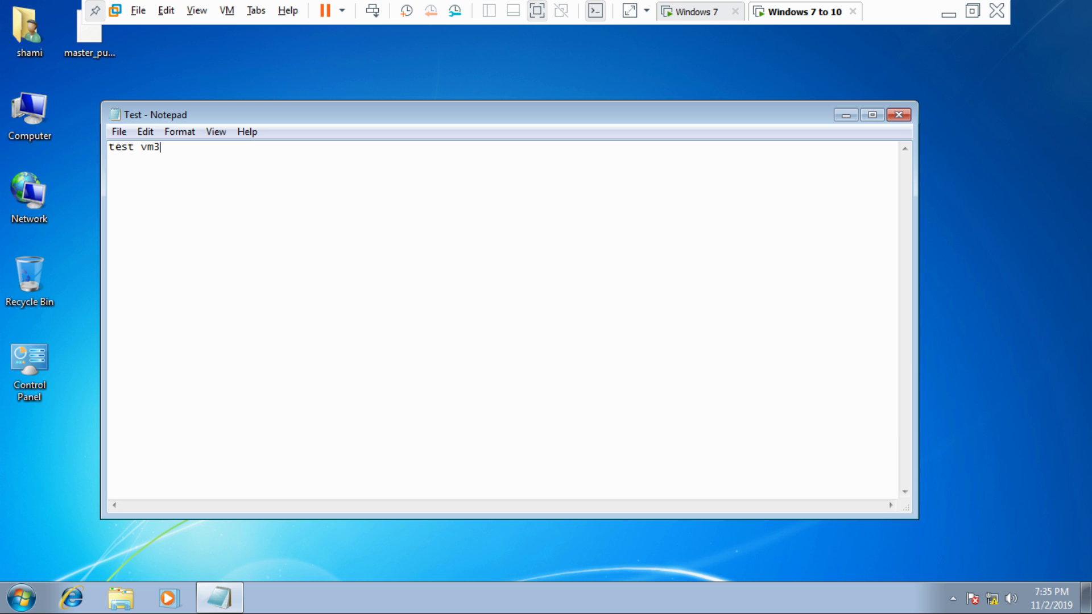
Step: From the Windows 7 VM's remote view, add 'success' on a new line
left_click(682, 11)
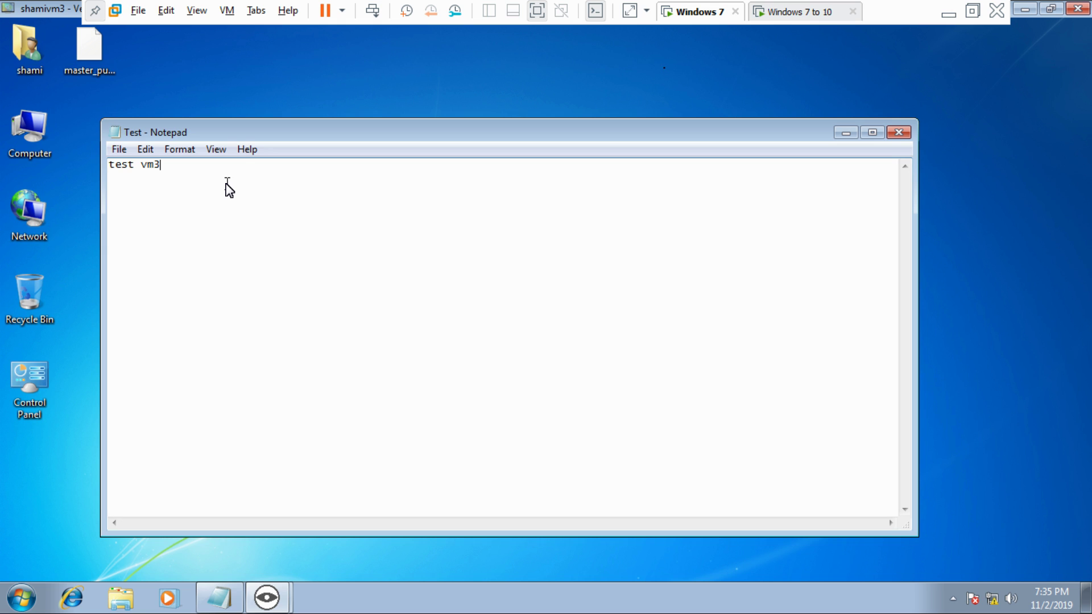
key("Return")
type("success")
Step: Leave full-screen view and close the Test note without saving
left_click(779, 10)
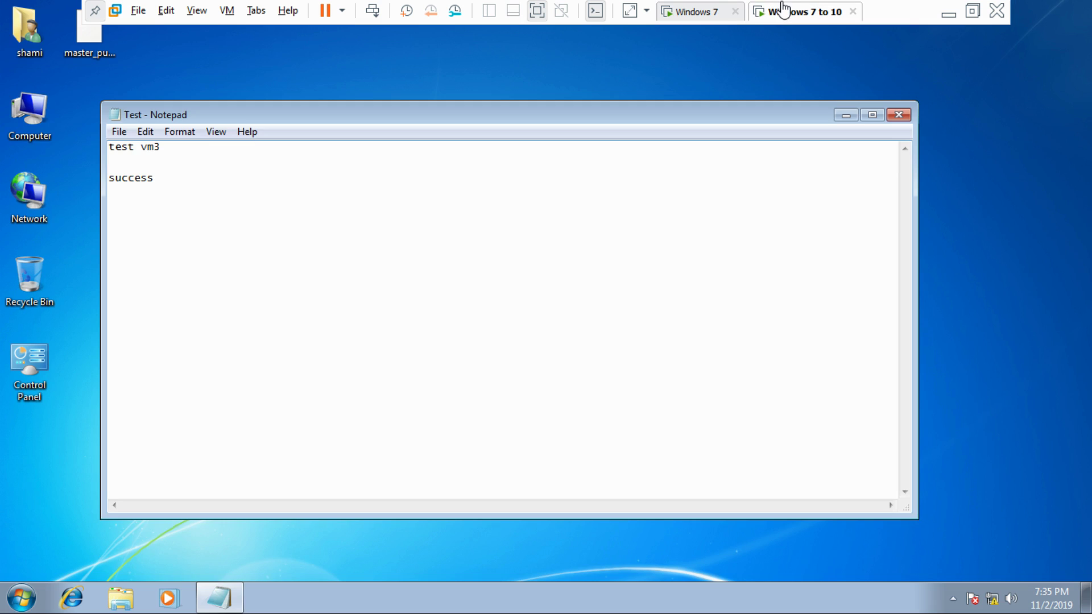
left_click(972, 12)
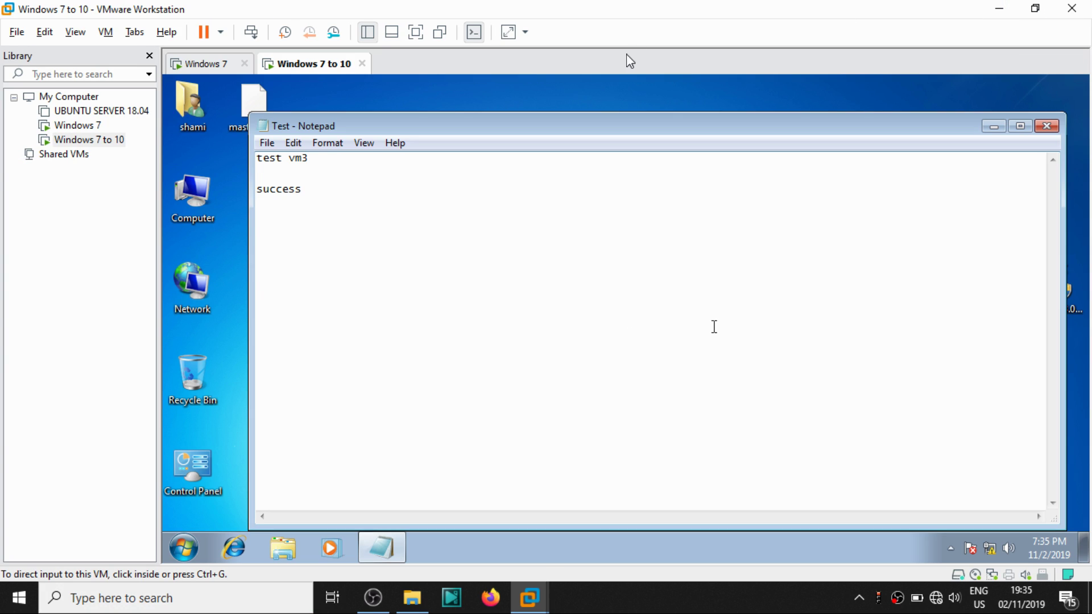
left_click(214, 65)
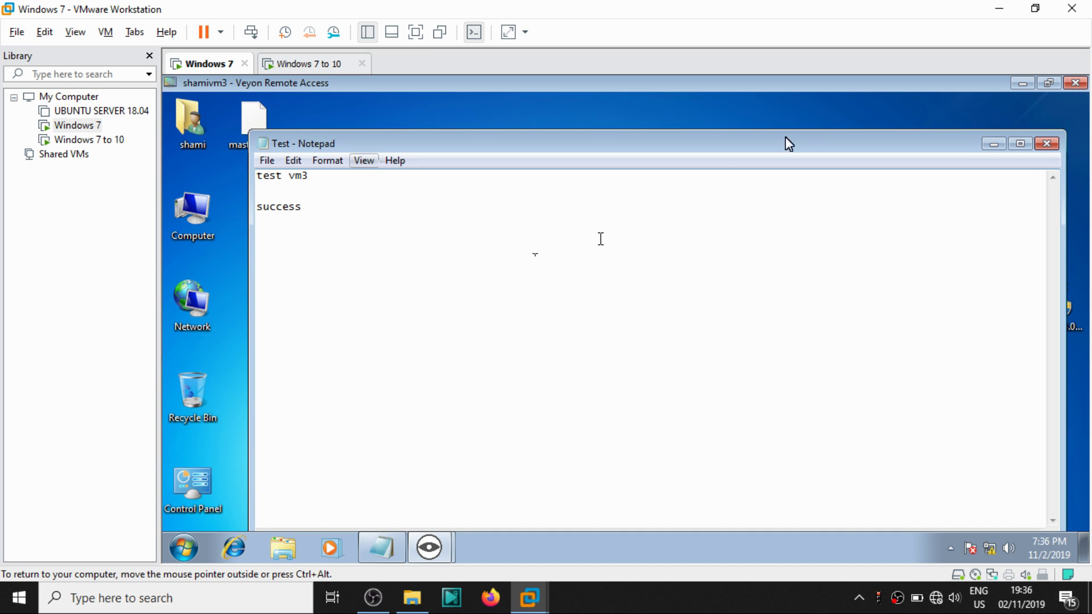
left_click(1046, 144)
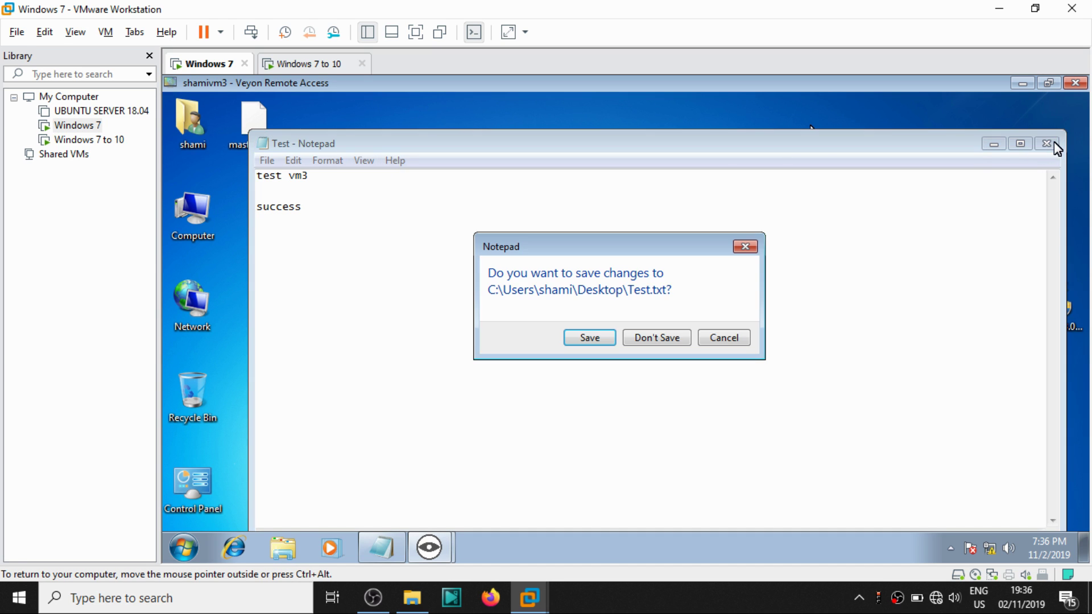
left_click(661, 342)
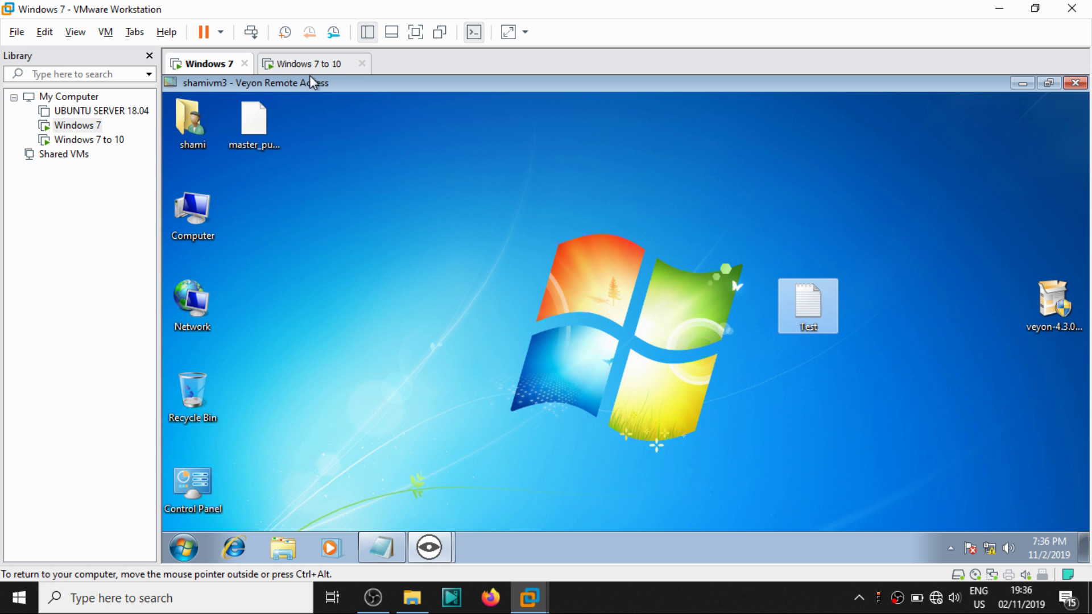
left_click(312, 64)
left_click(218, 66)
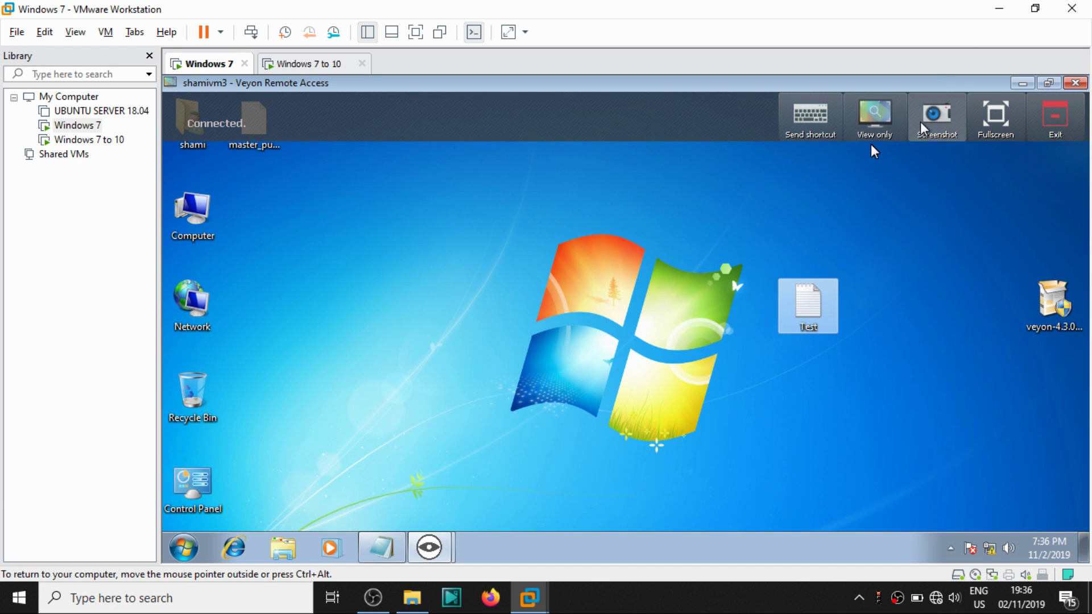
Step: Exit the shamivm3 Remote Access window from its top toolbar to get back to Veyon Master
mouse_move(1016, 122)
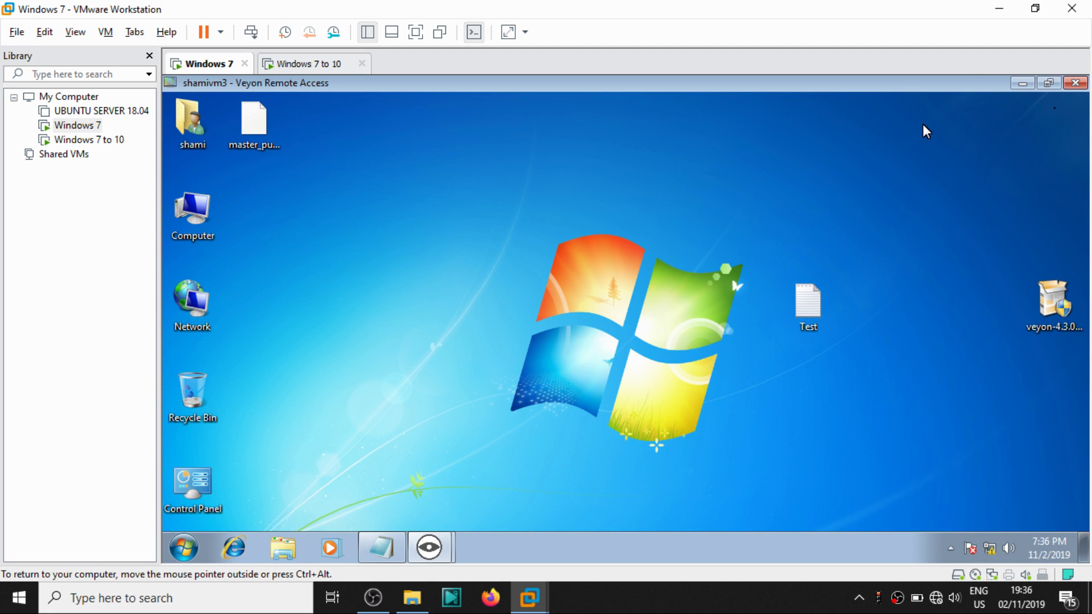
mouse_move(940, 98)
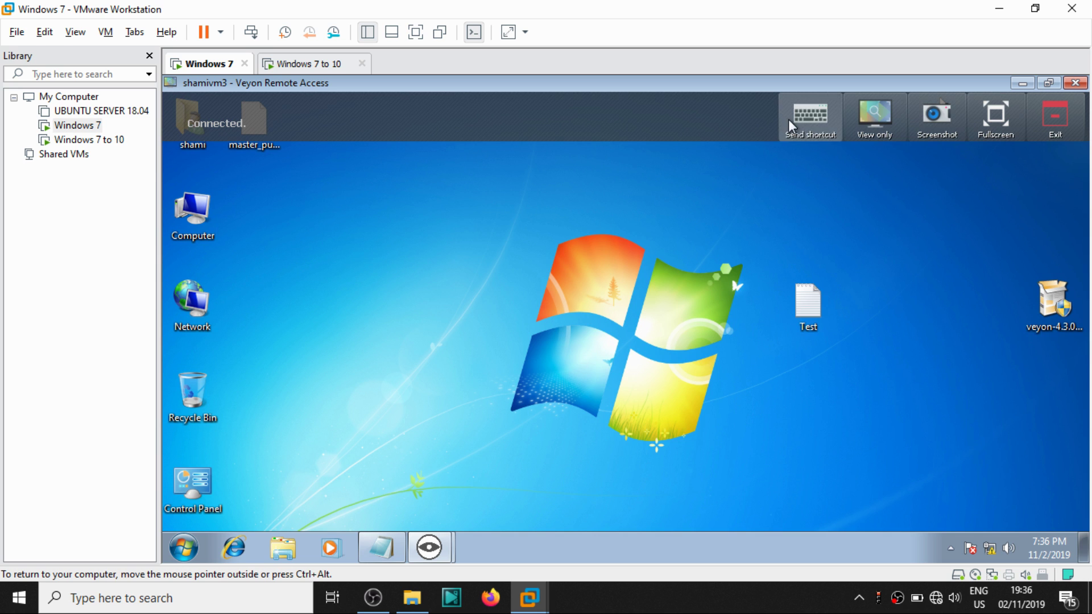
left_click(1038, 120)
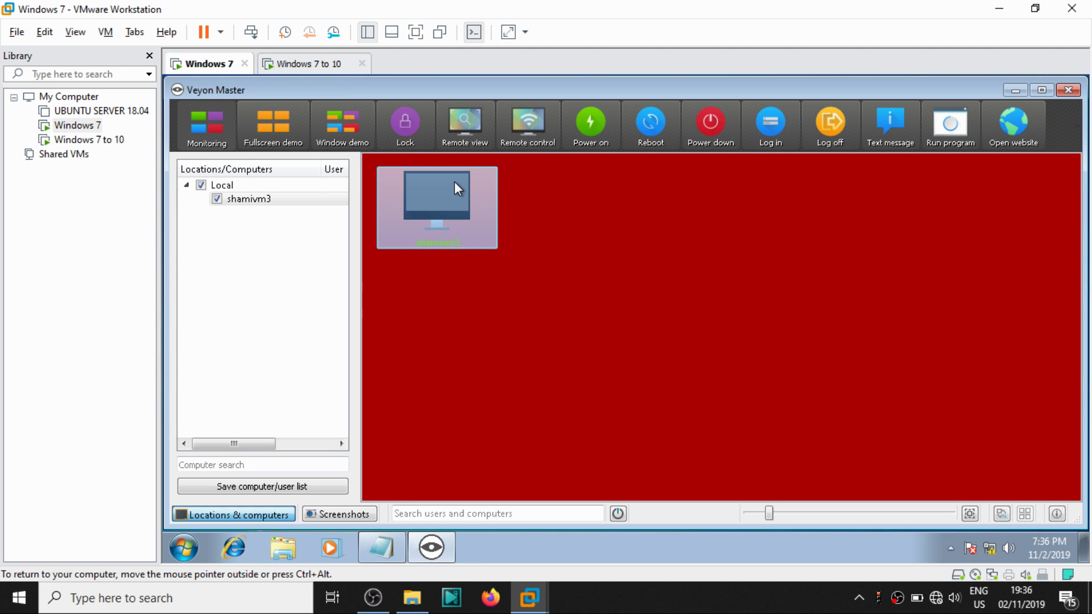
Step: Lock shamivm3's screen, confirm it on the Windows 7 to 10 VM, then unlock it
left_click(400, 123)
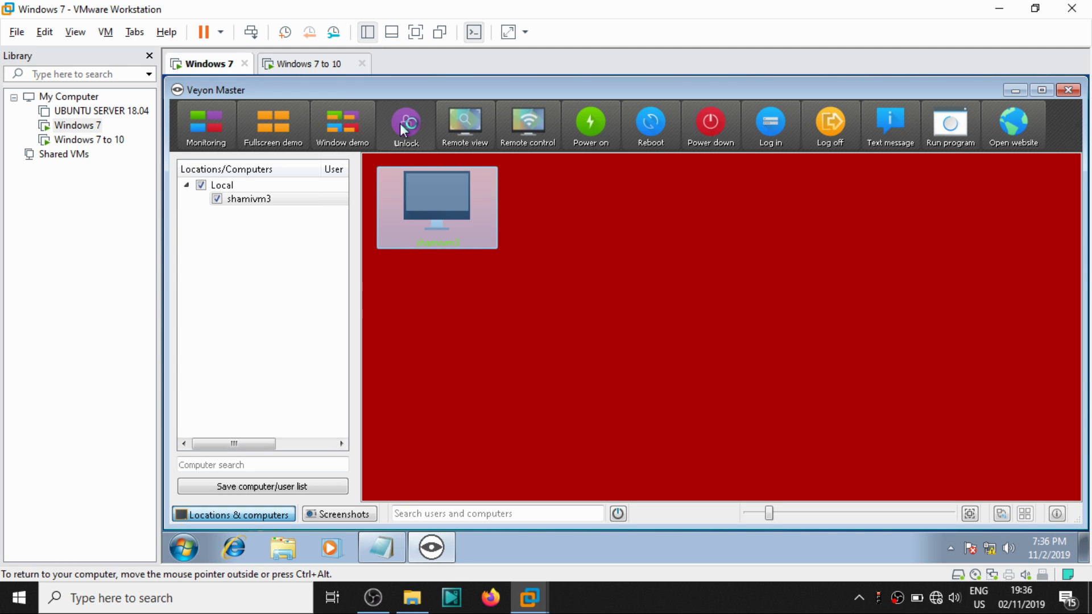
left_click(317, 65)
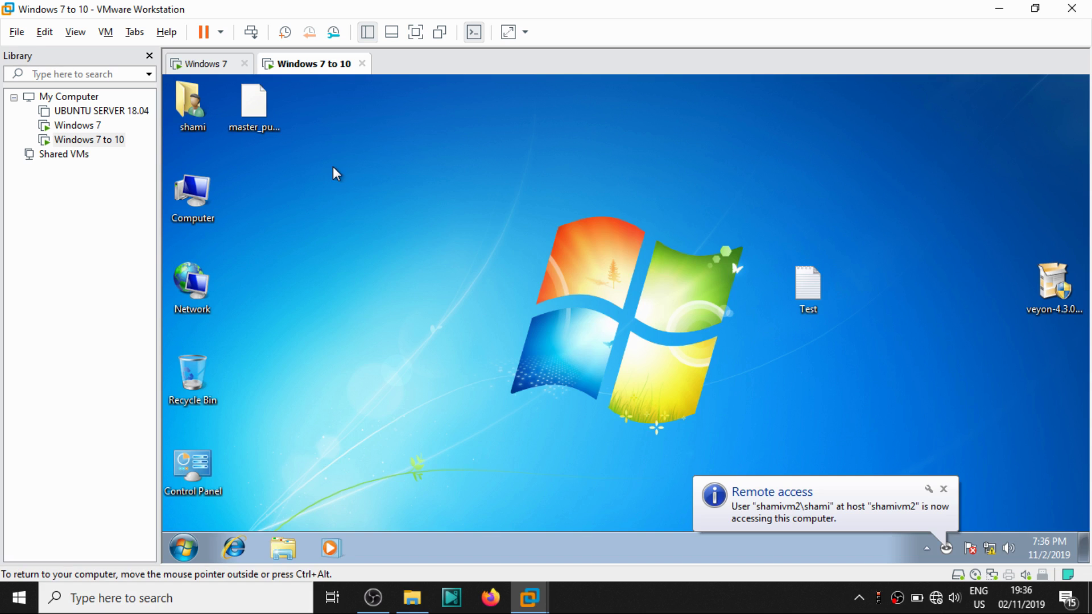
left_click(208, 66)
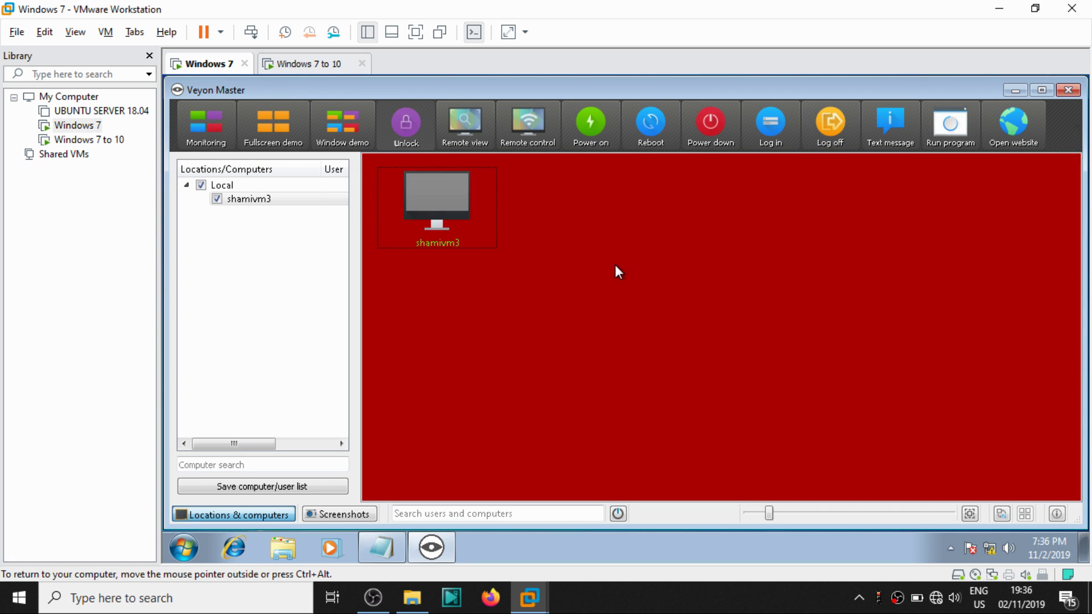
left_click(402, 131)
left_click(433, 200)
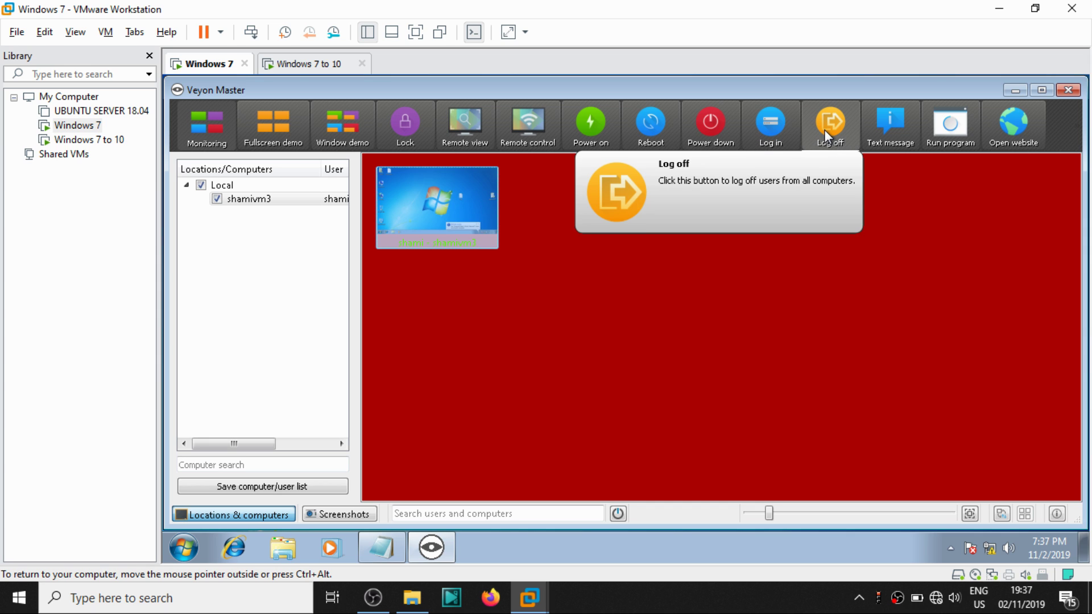
Step: Send shamivm3 the text message 'Please come to office' and confirm it on the client VM
left_click(890, 129)
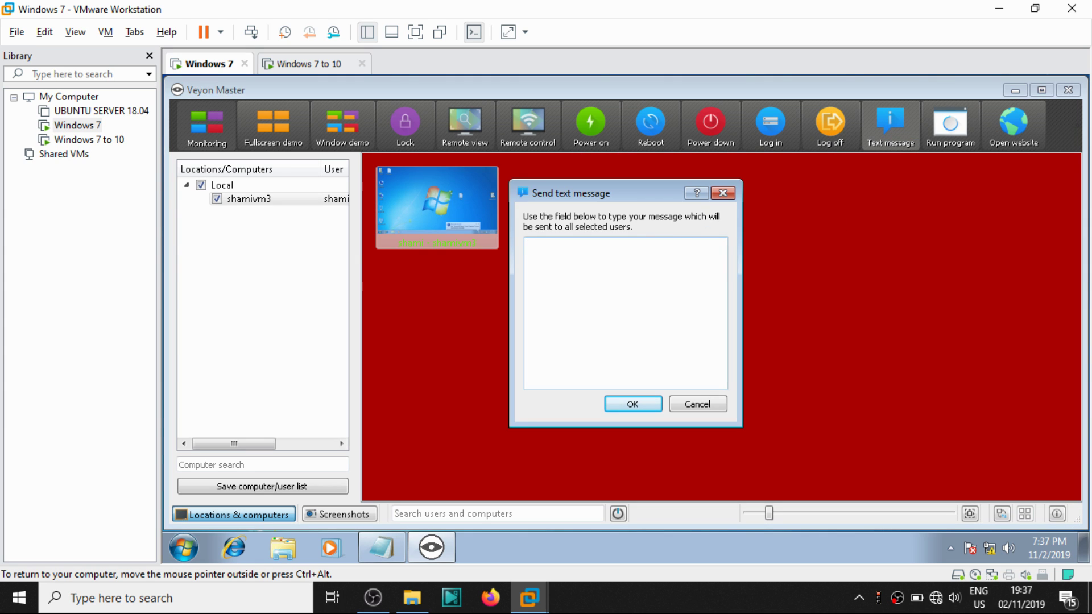
left_click(632, 403)
left_click(328, 65)
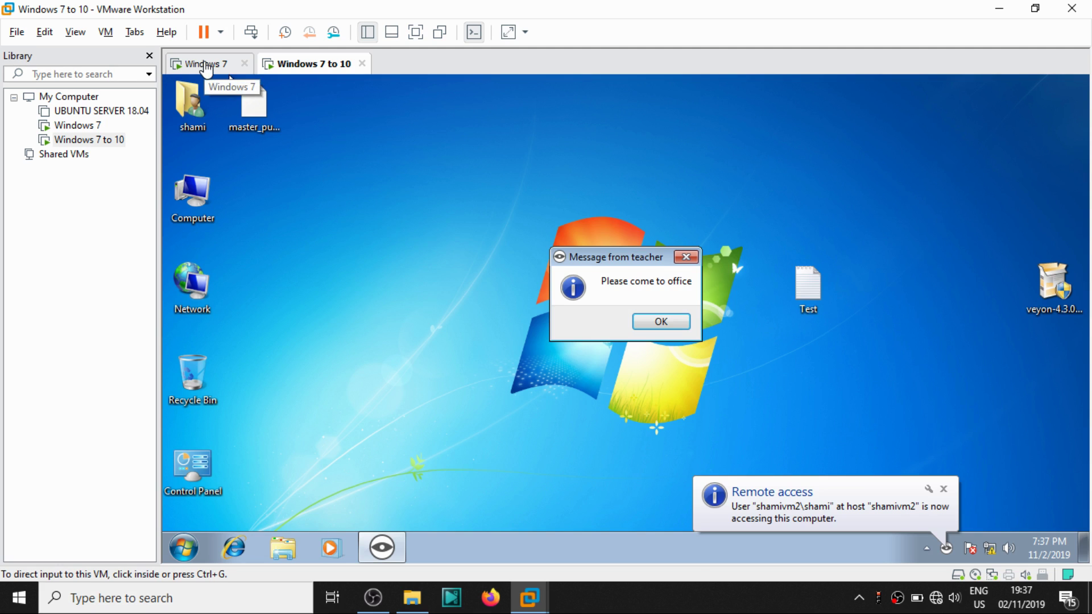
left_click(206, 66)
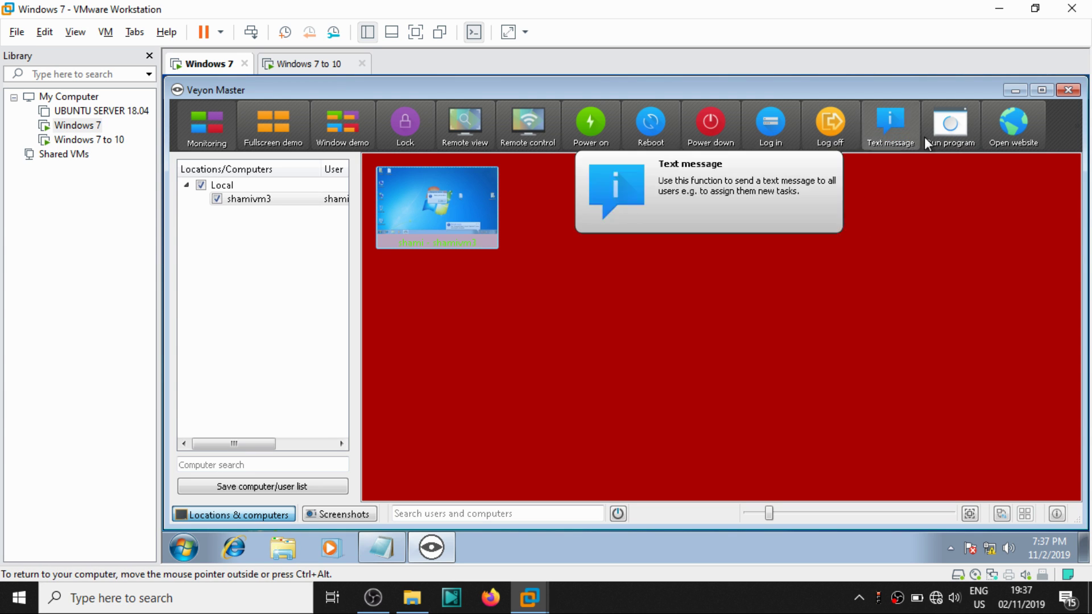
left_click(972, 133)
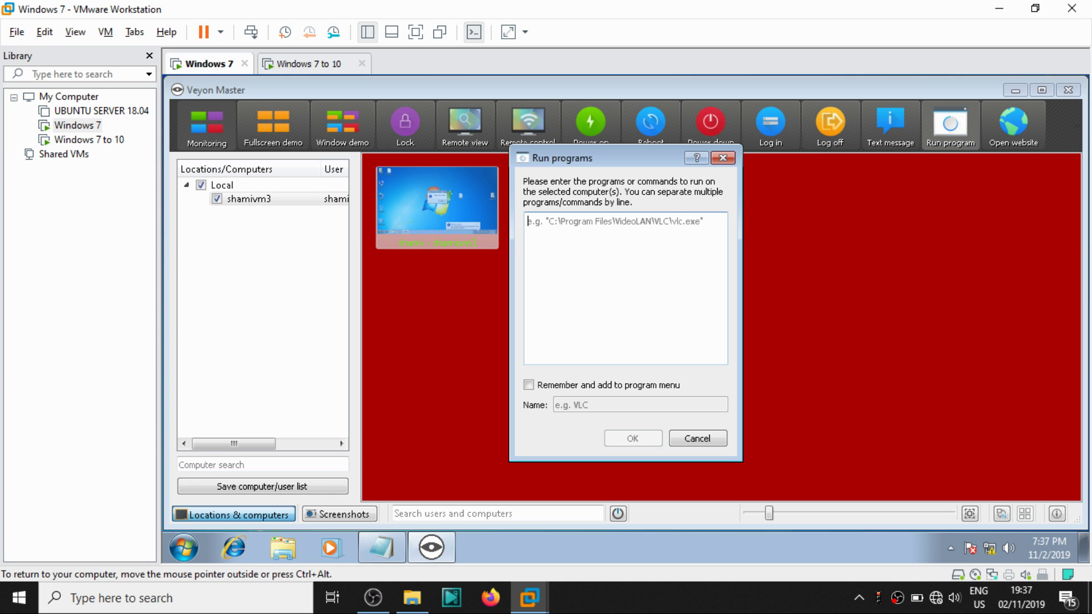
left_click(723, 159)
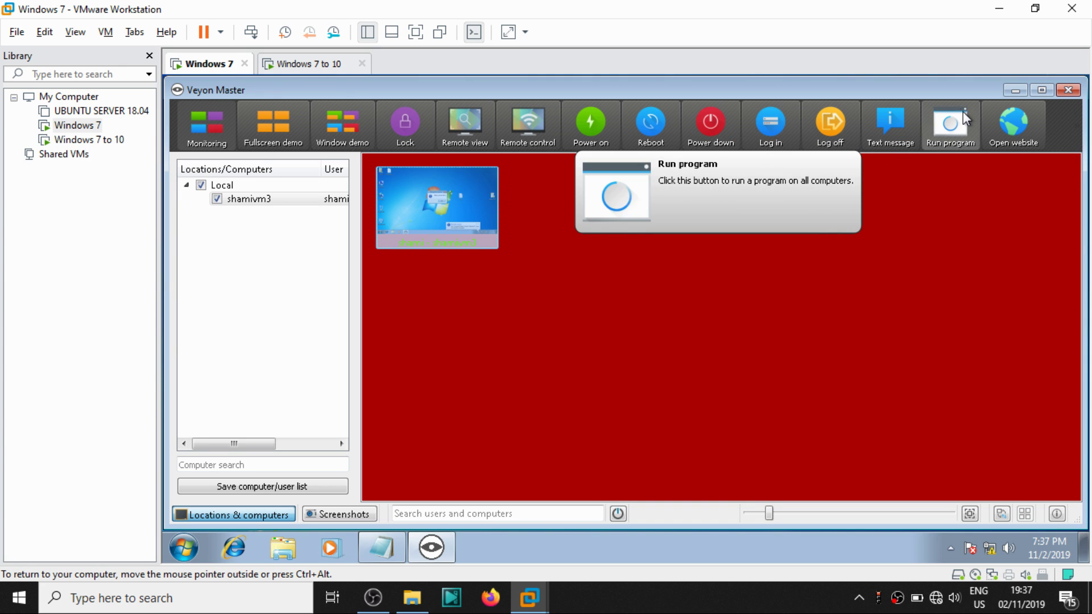
left_click(1005, 128)
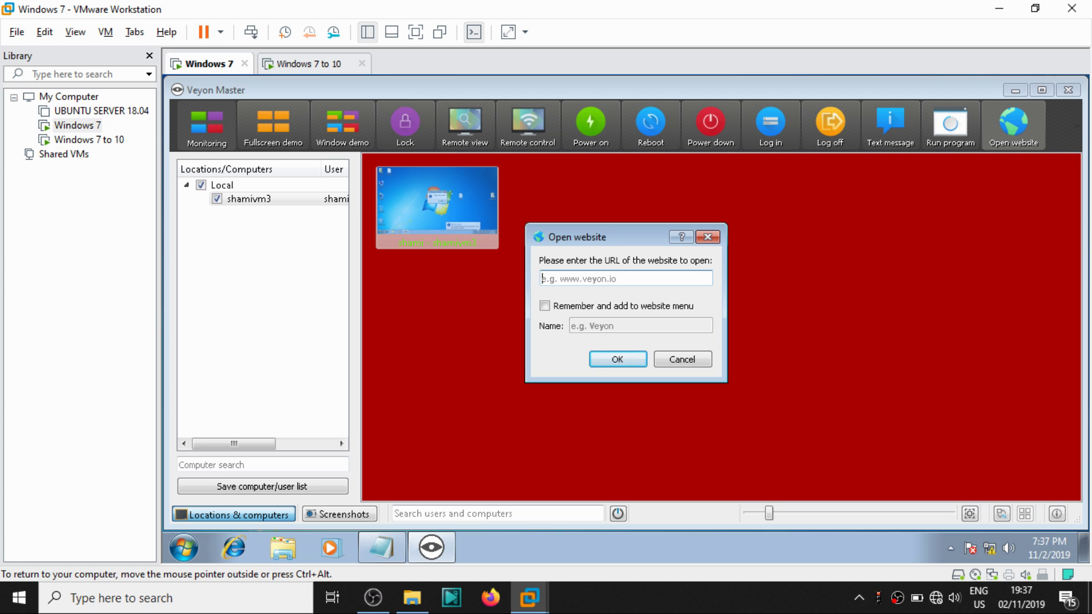
type("ww")
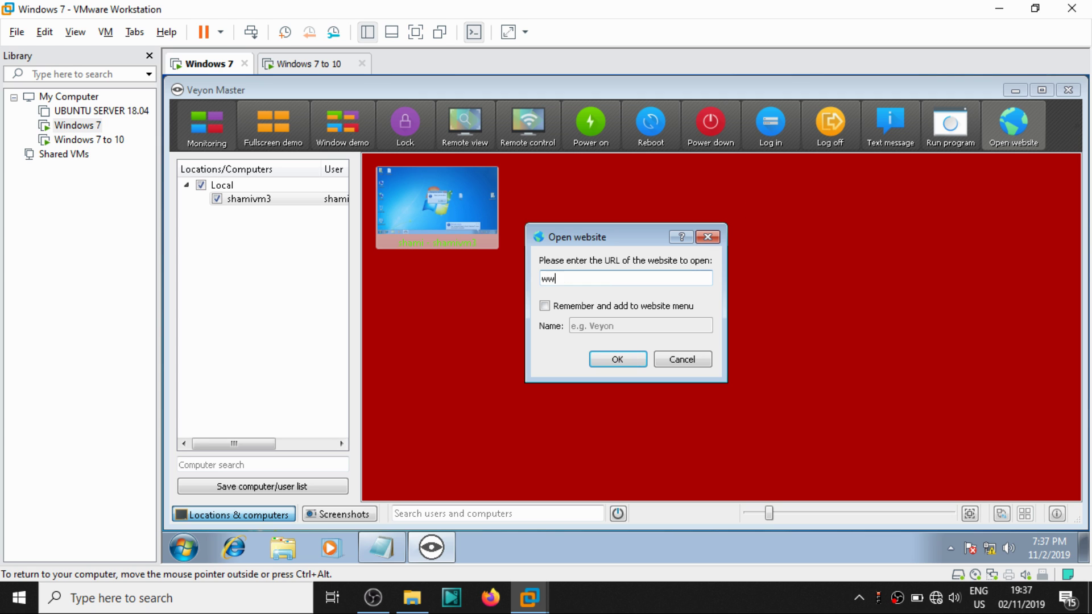
type("w.veyon.io")
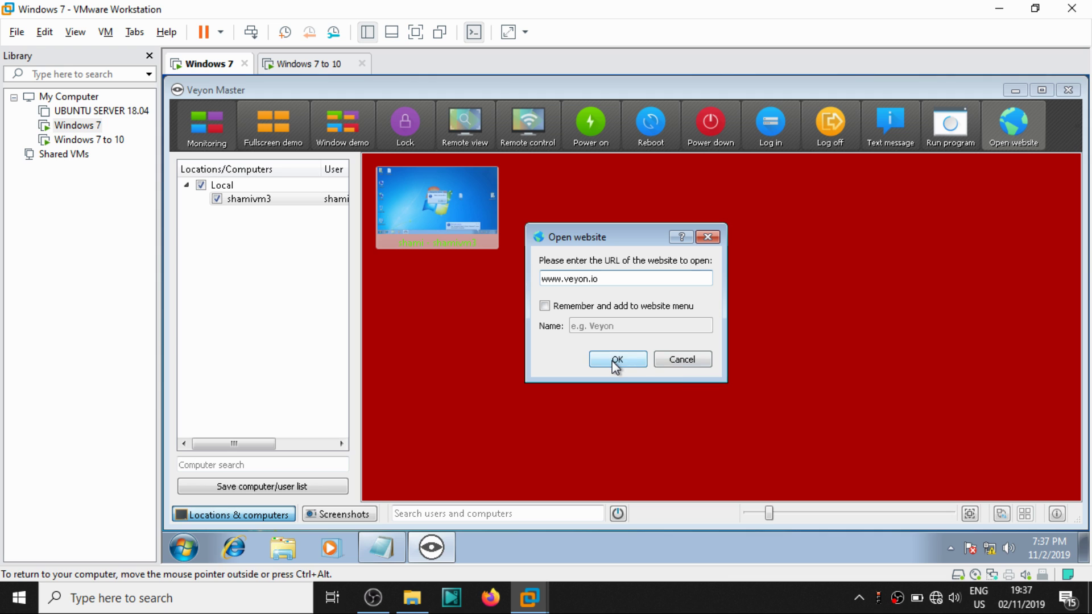
left_click(583, 308)
left_click(573, 326)
type("Veyon")
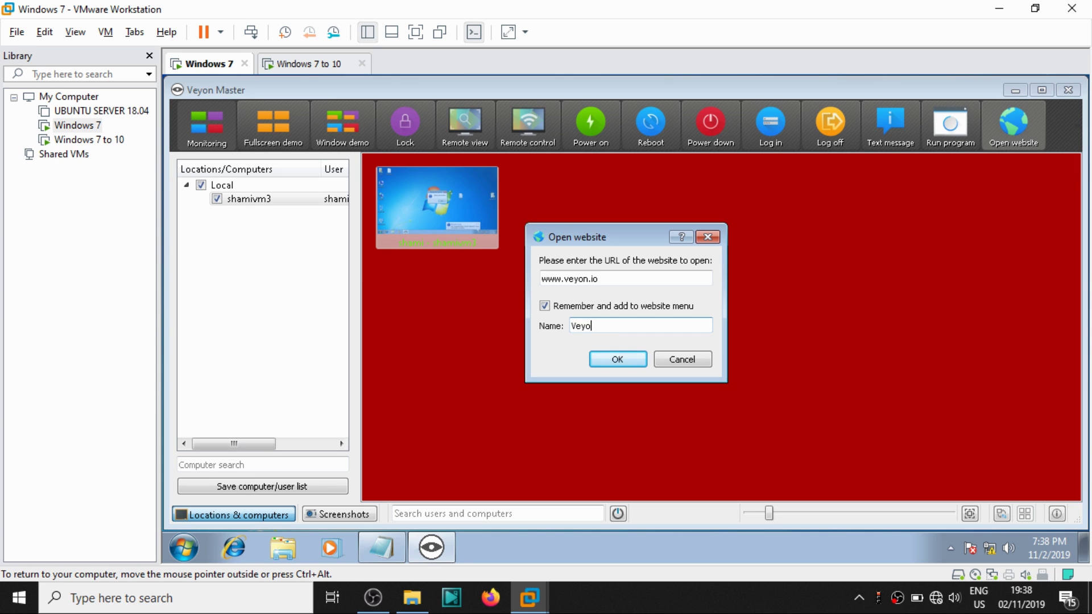
Step: Send the website to shamivm3 and check Internet Explorer opening it there
left_click(623, 359)
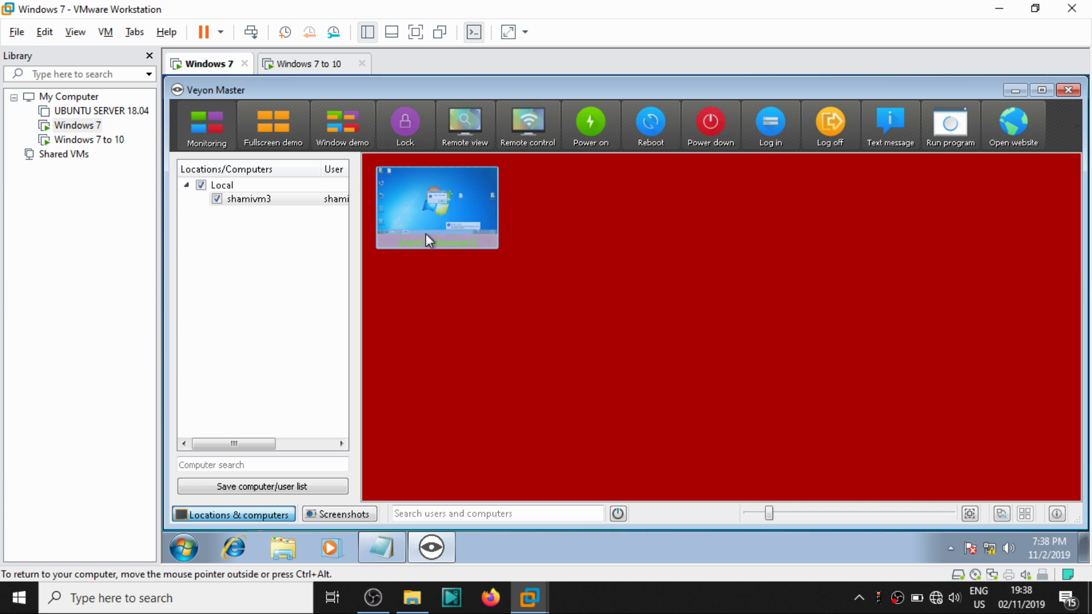
left_click(317, 63)
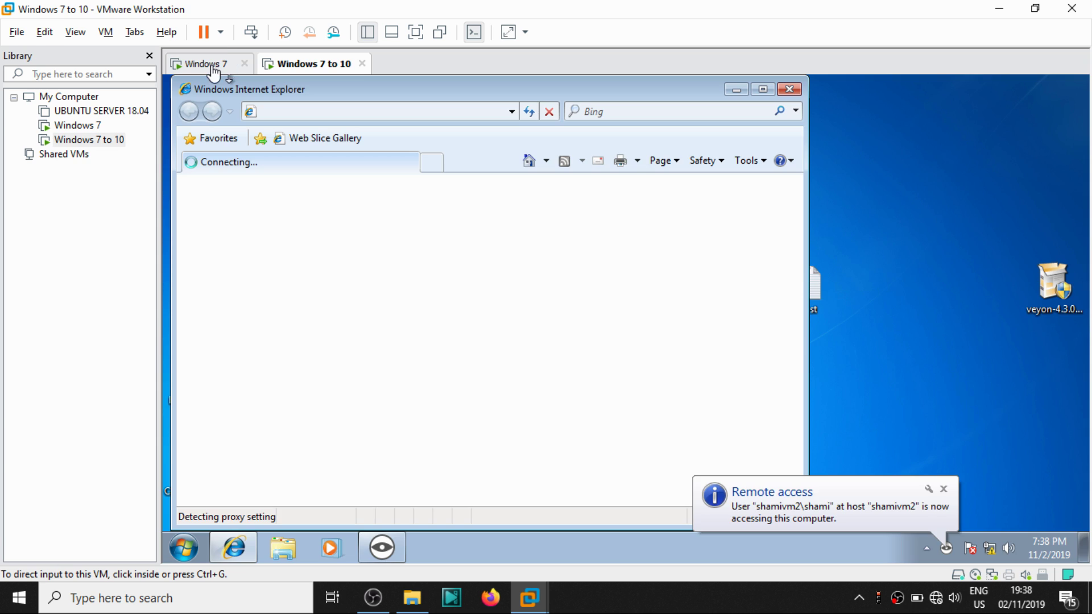
left_click(211, 64)
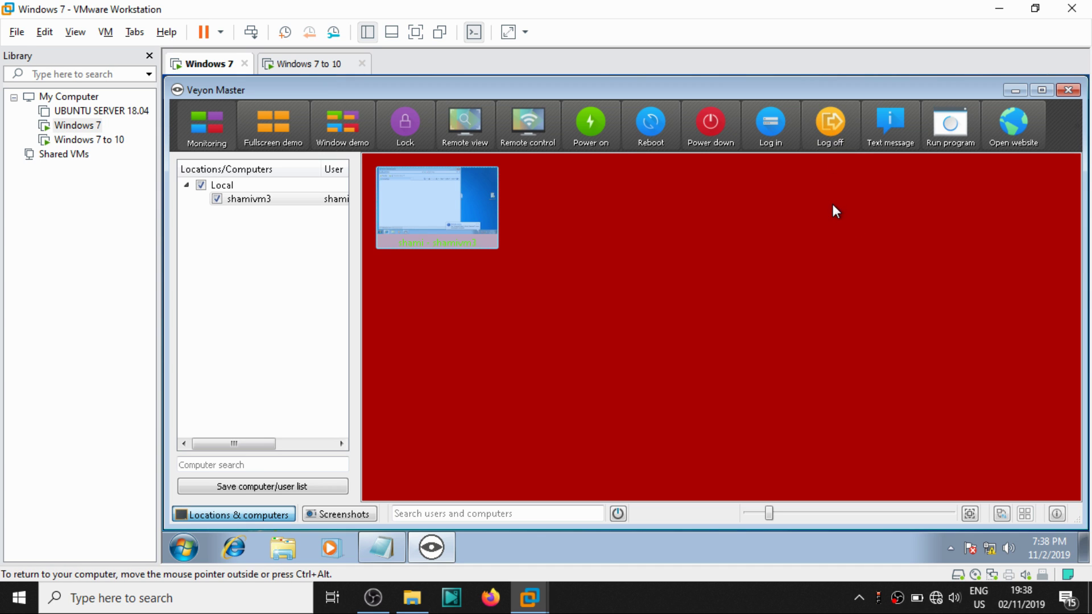
Step: After checking shamivm3 logged off, log its user back in with the account username and password
left_click(304, 62)
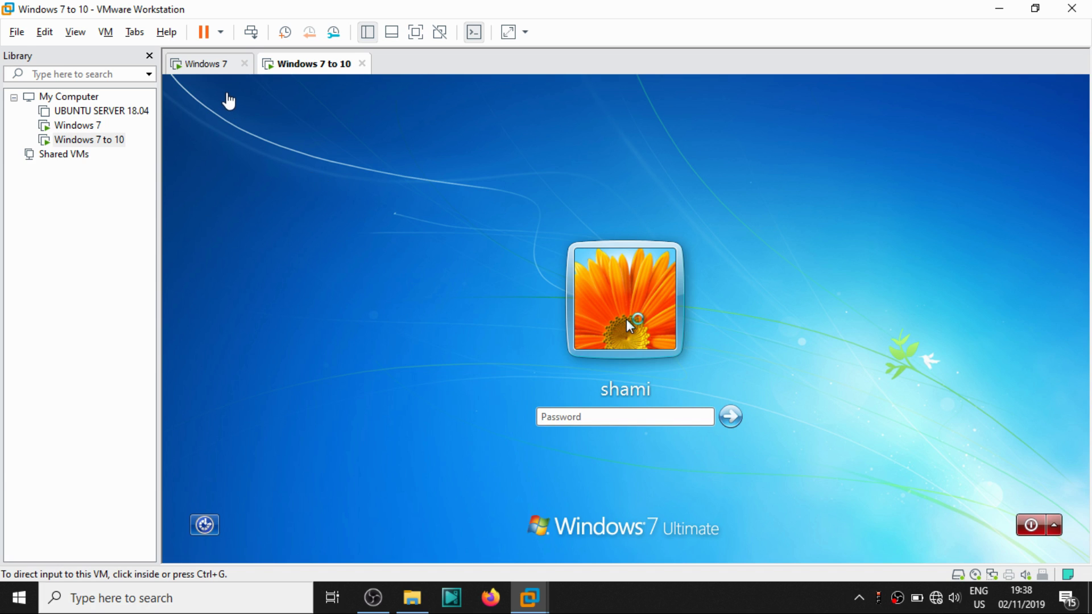
left_click(207, 63)
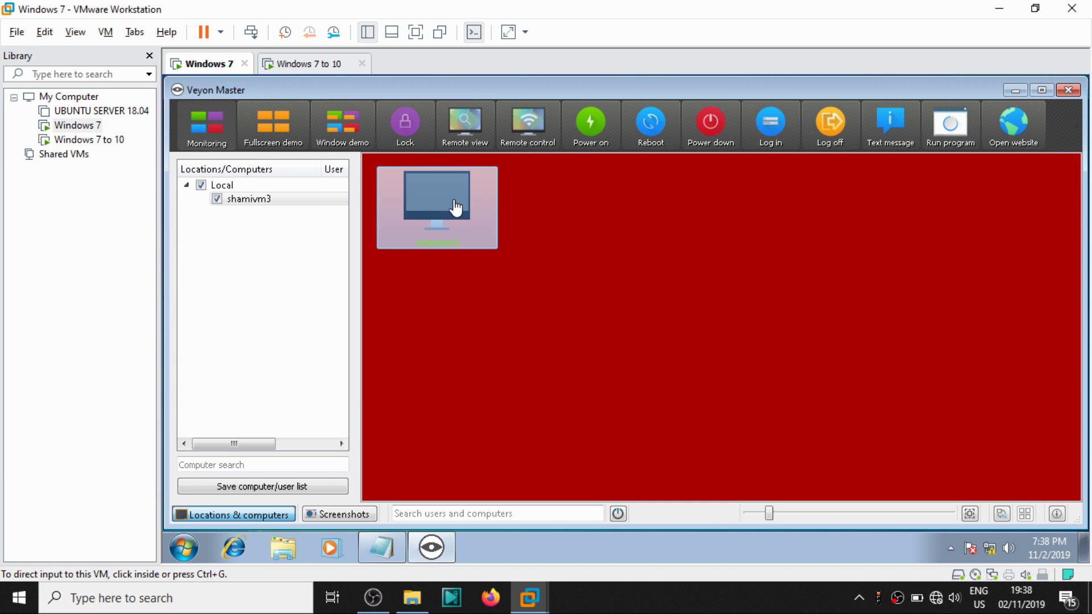
left_click(791, 131)
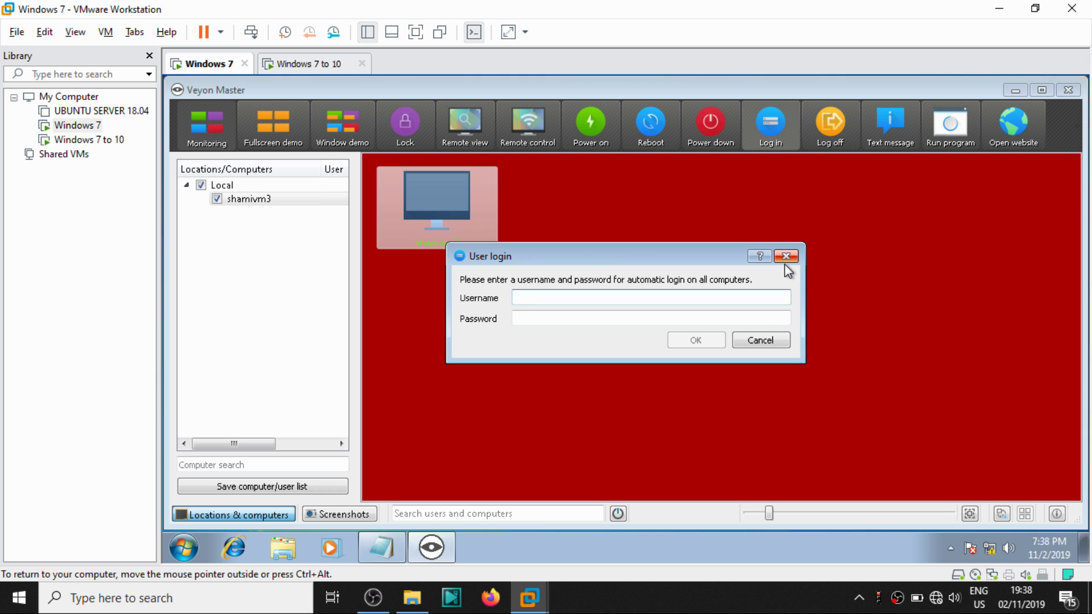
type("shame")
key("BackSpace")
type("i")
key("Tab")
key("Return")
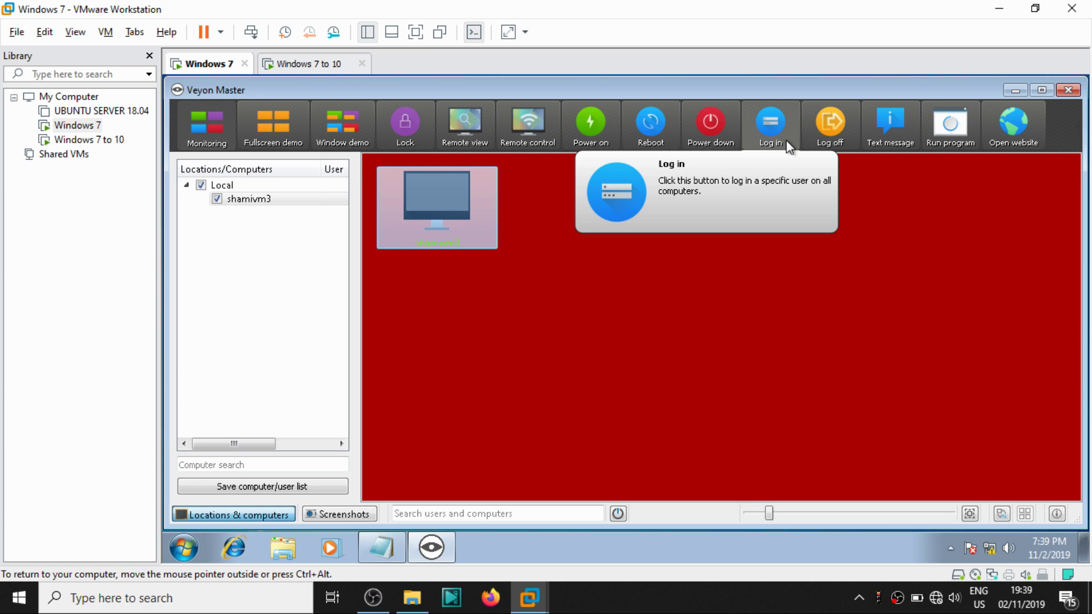
Step: Power down shamivm3 immediately and watch it shut down on the Windows 7 to 10 VM
left_click(299, 64)
left_click(219, 67)
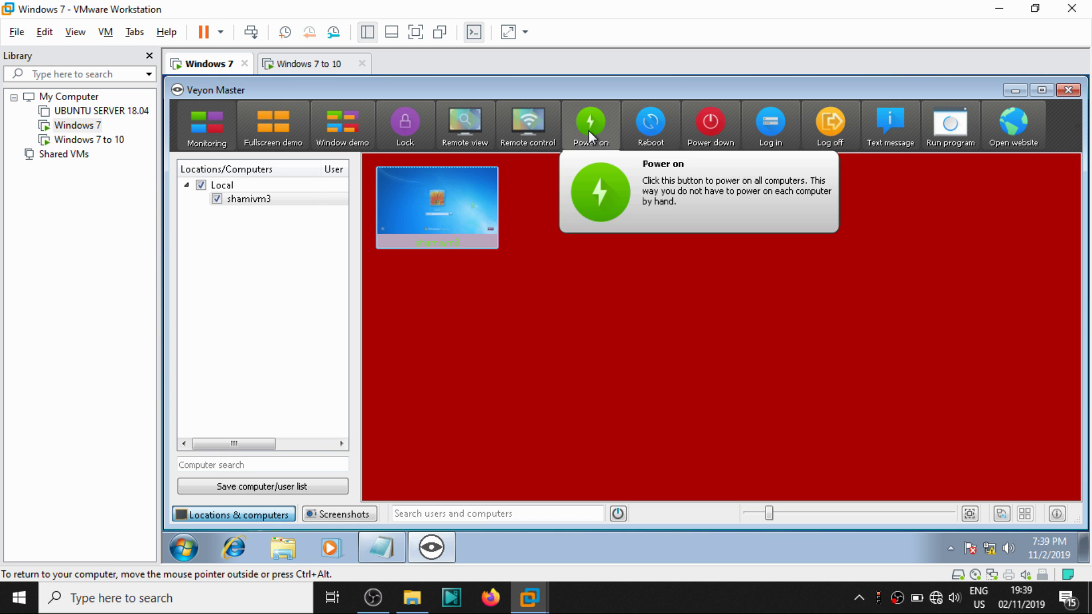
left_click(718, 131)
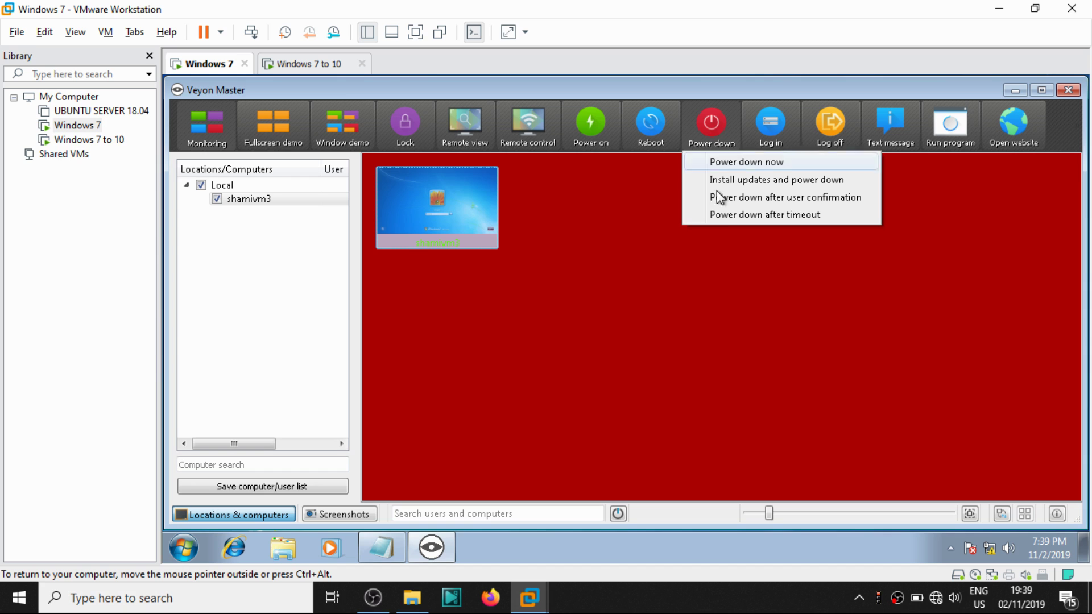
left_click(749, 161)
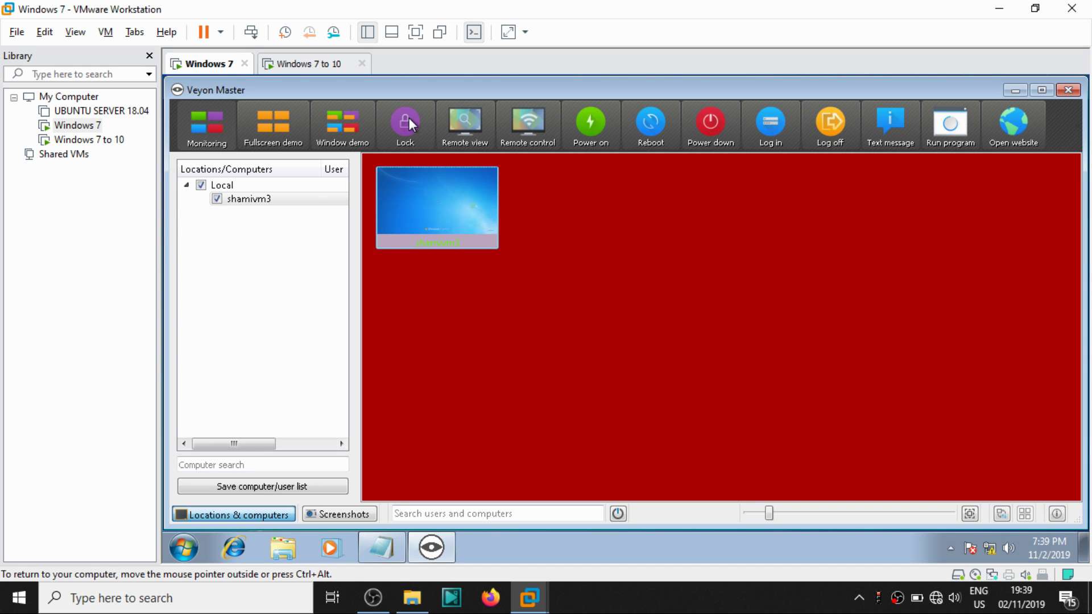
left_click(318, 71)
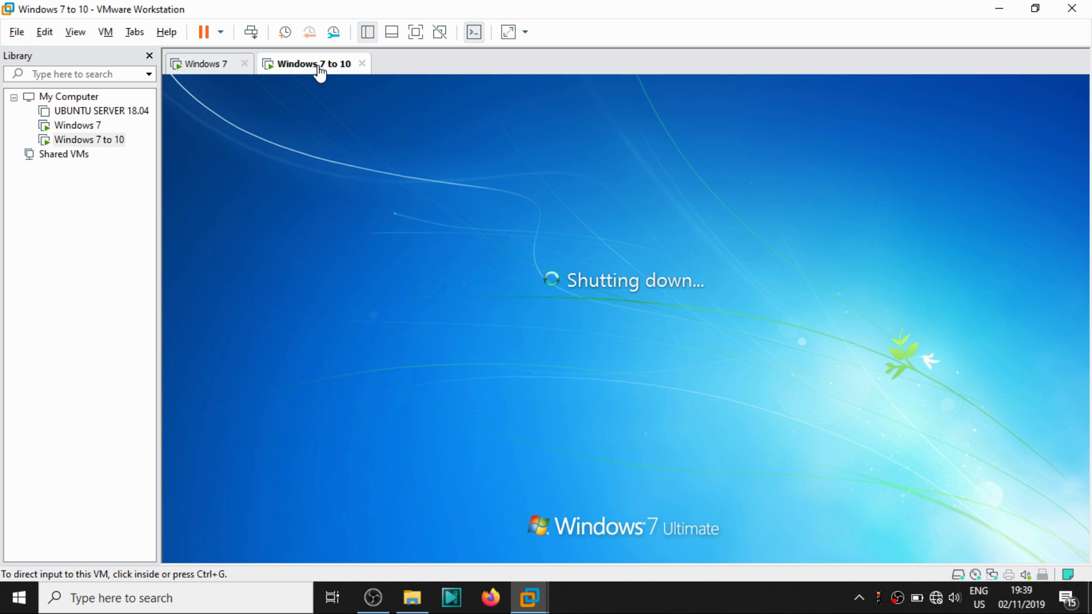